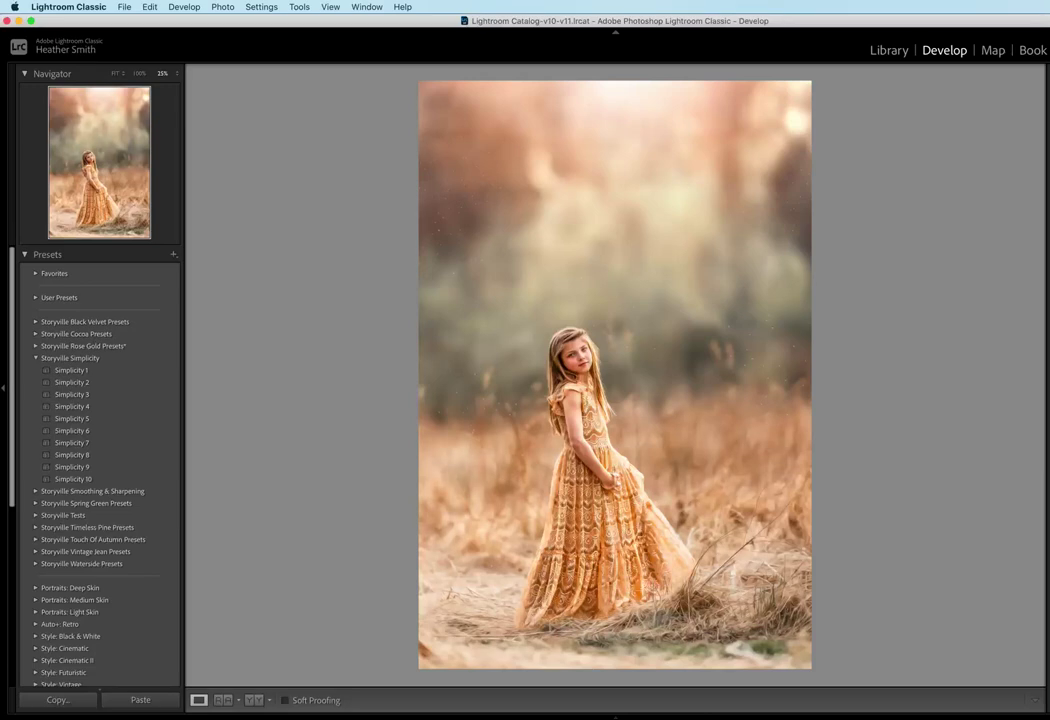
Compare the finished edit Kids Easter 2022 11.psd with its raw original, and open the raw photo 884A9700.CR3 for editing
mouse_move(630, 712)
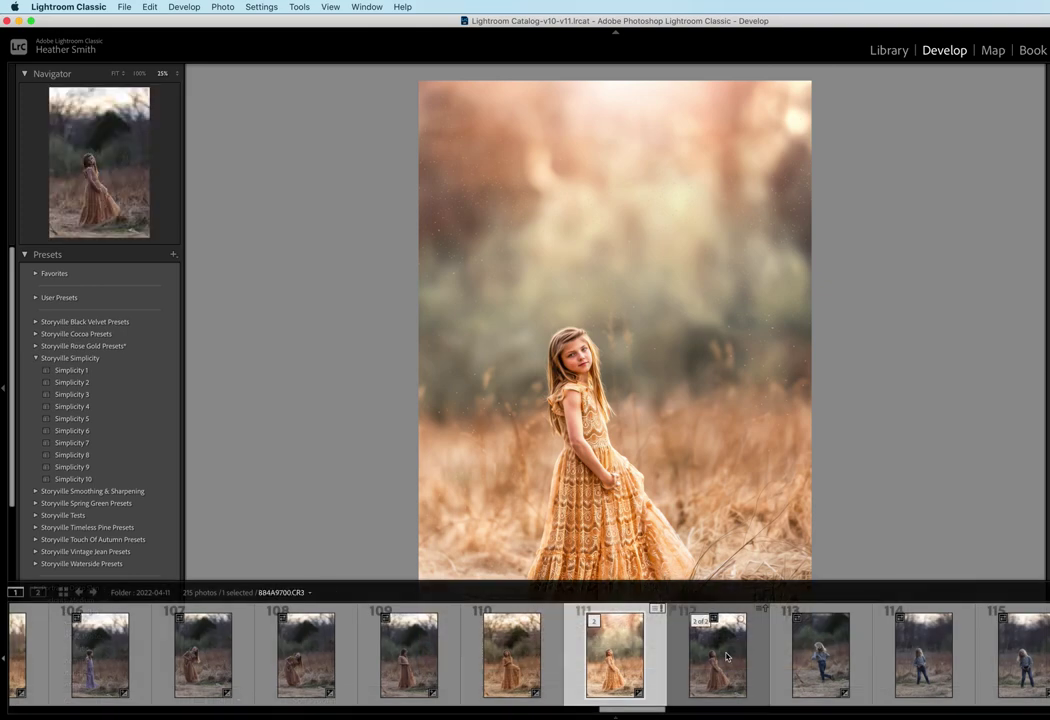
click(735, 686)
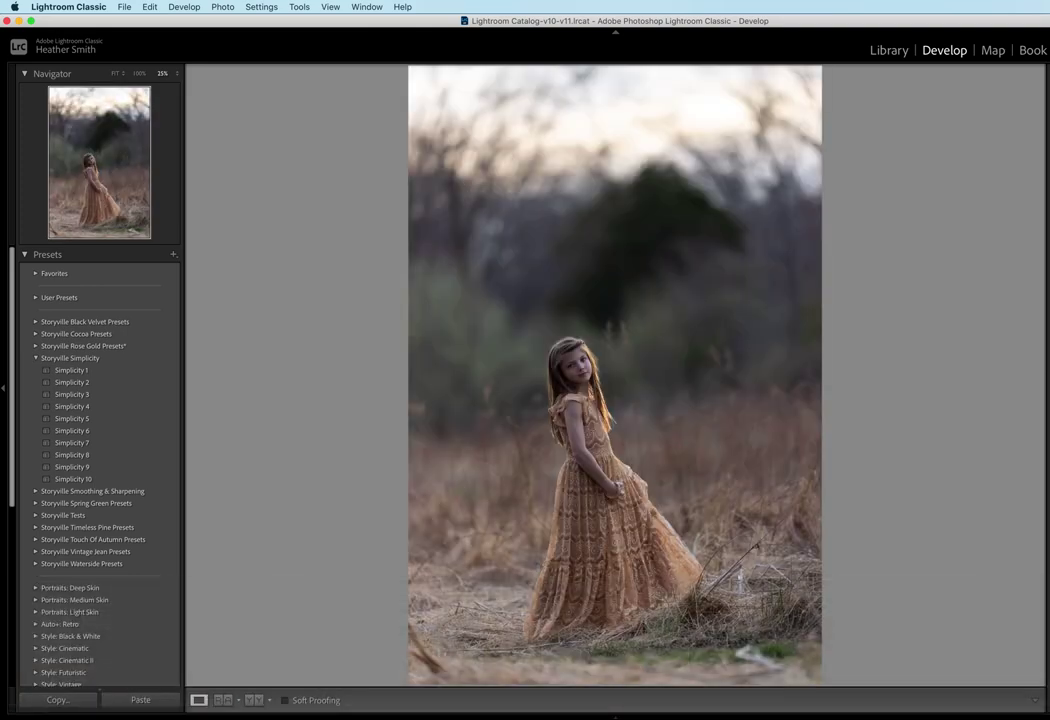
mouse_move(600, 712)
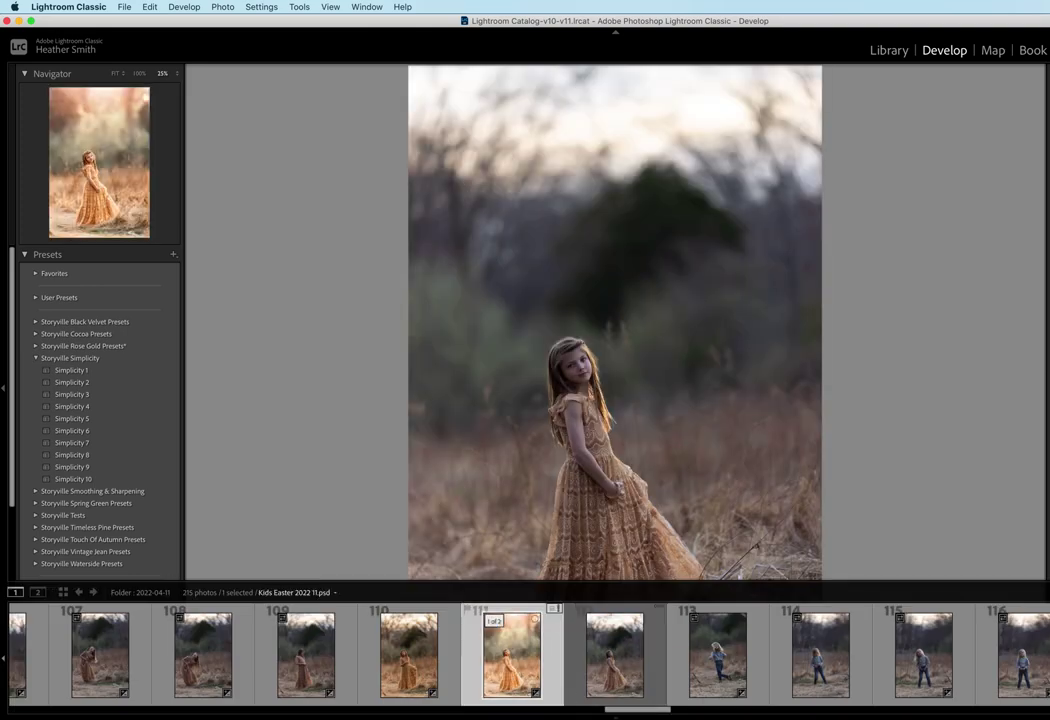
click(511, 655)
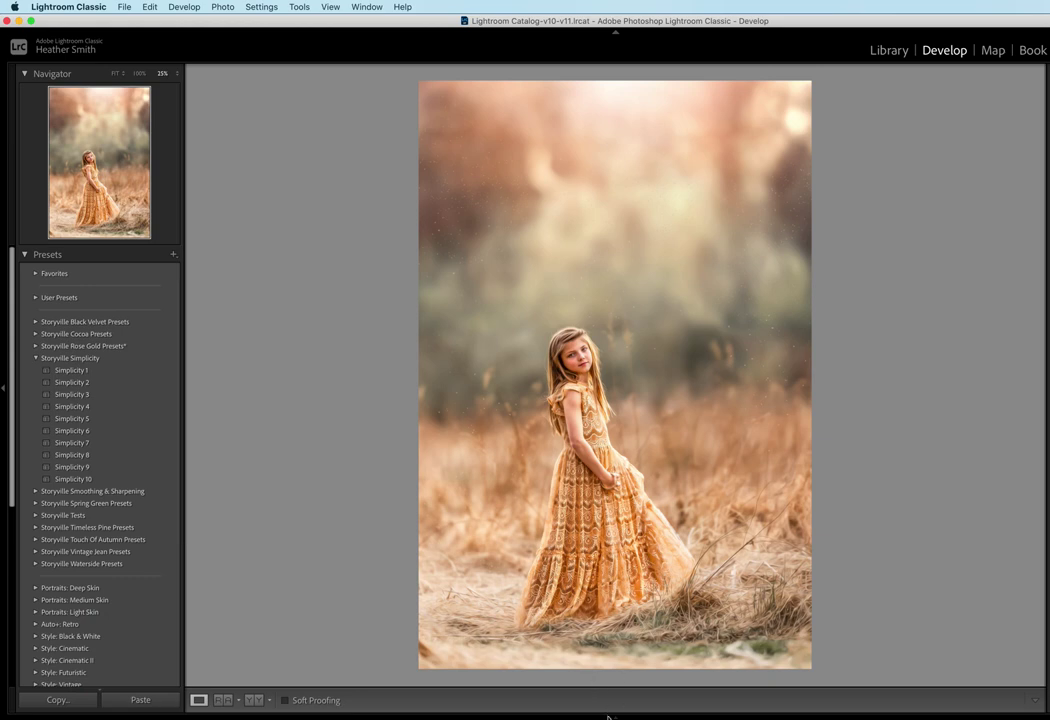
mouse_move(615, 712)
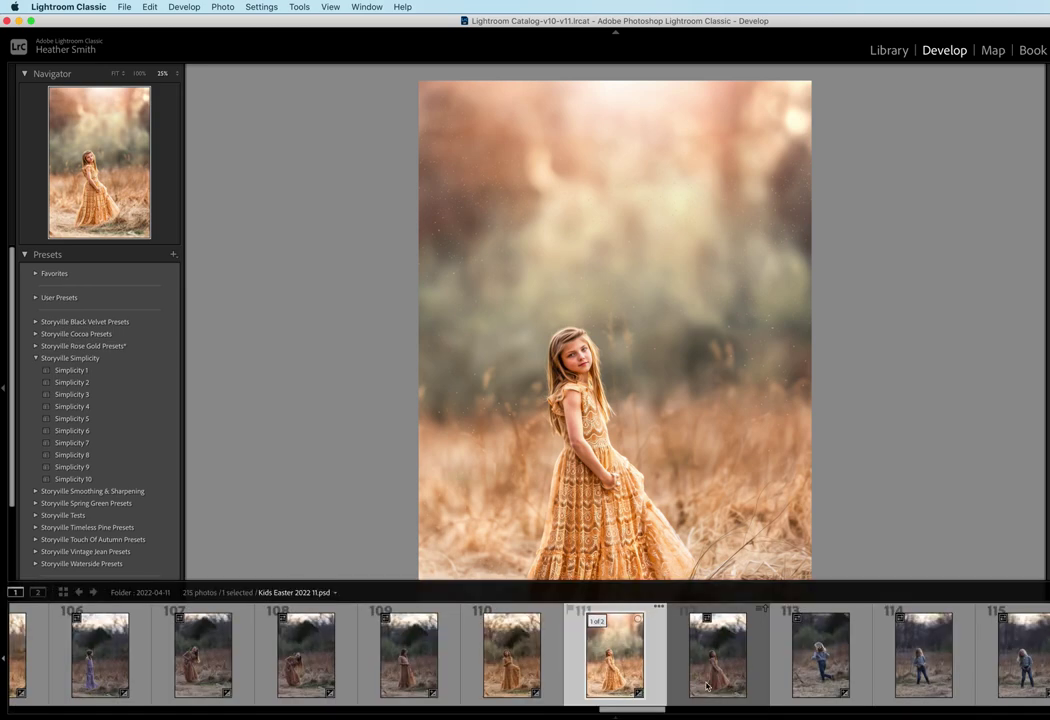
click(727, 676)
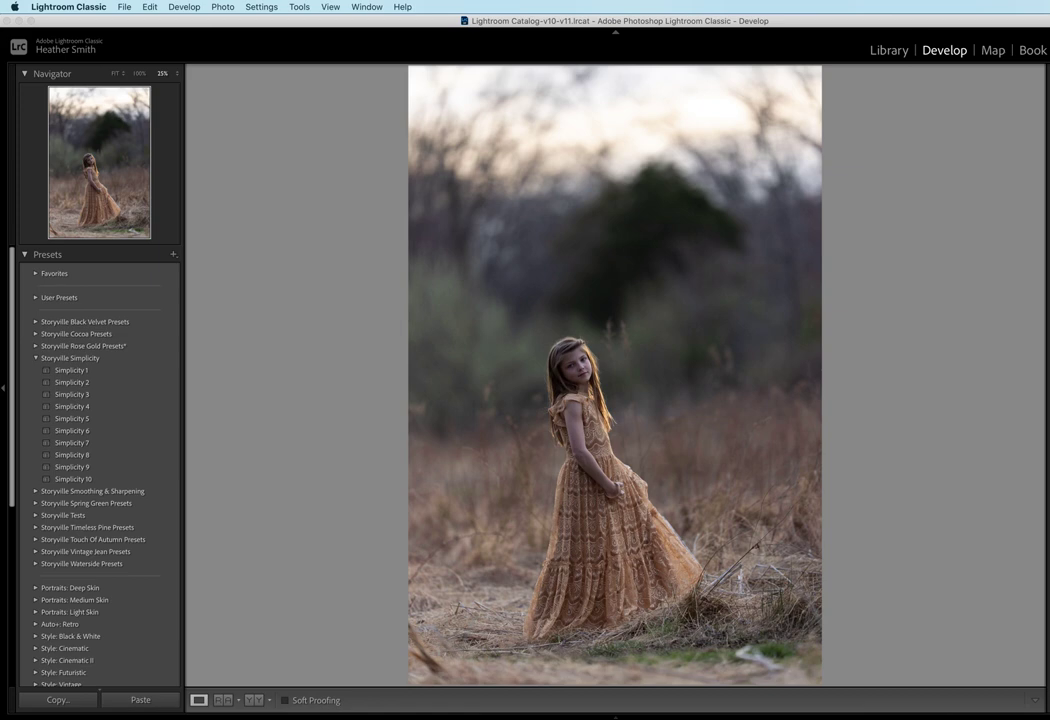
Warm the raw photo's white balance and apply the Simplicity 1 preset from the Storyville Simplicity group
key(super+z)
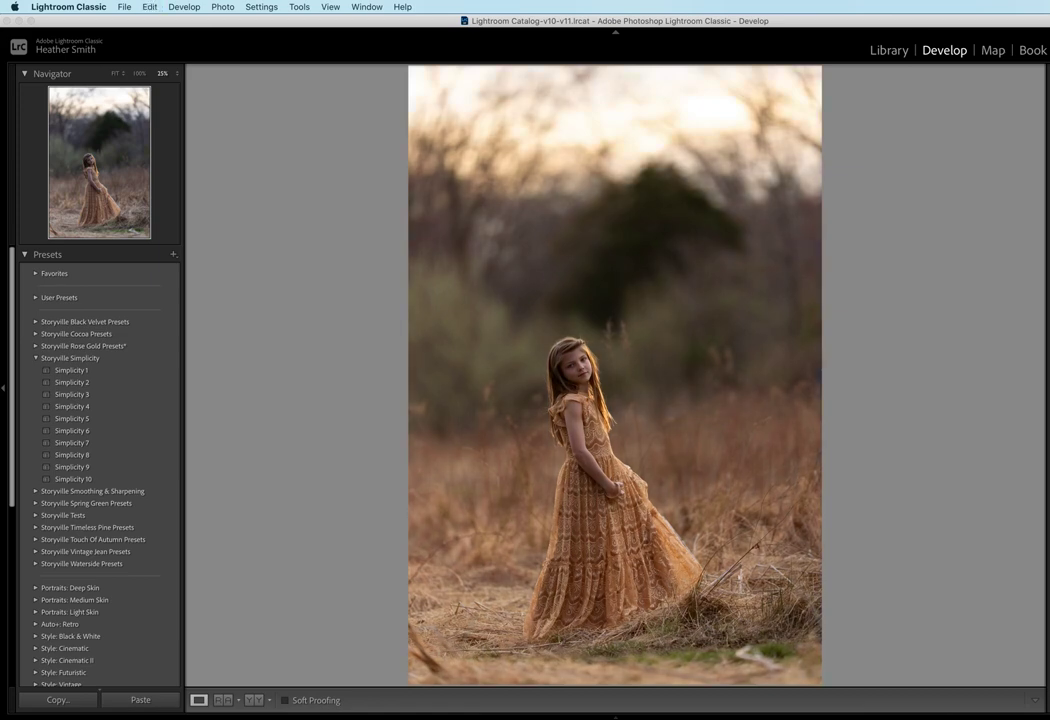
click(74, 371)
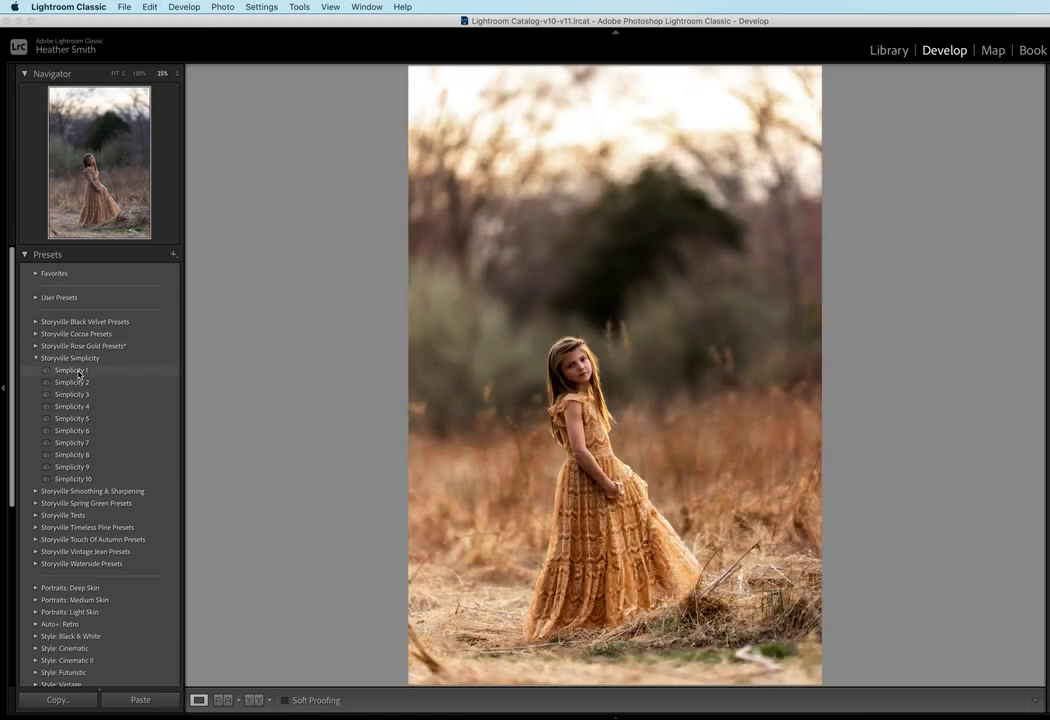
click(80, 371)
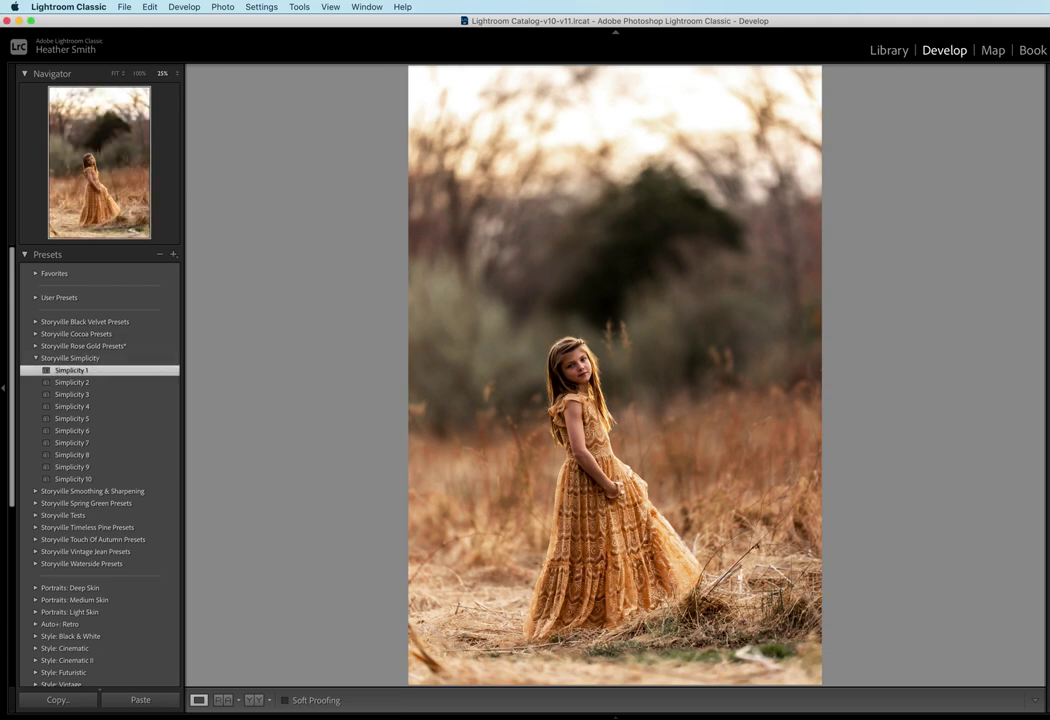
key(super+z)
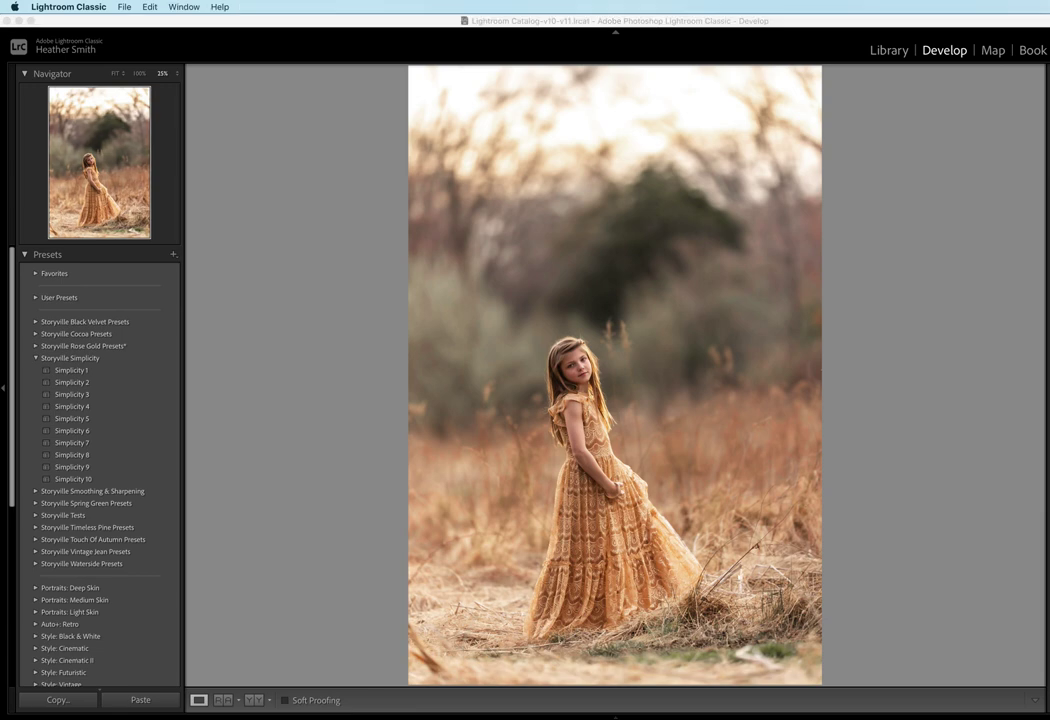
Straighten the photo by rotating it slightly within the crop frame, and apply the crop
key(r)
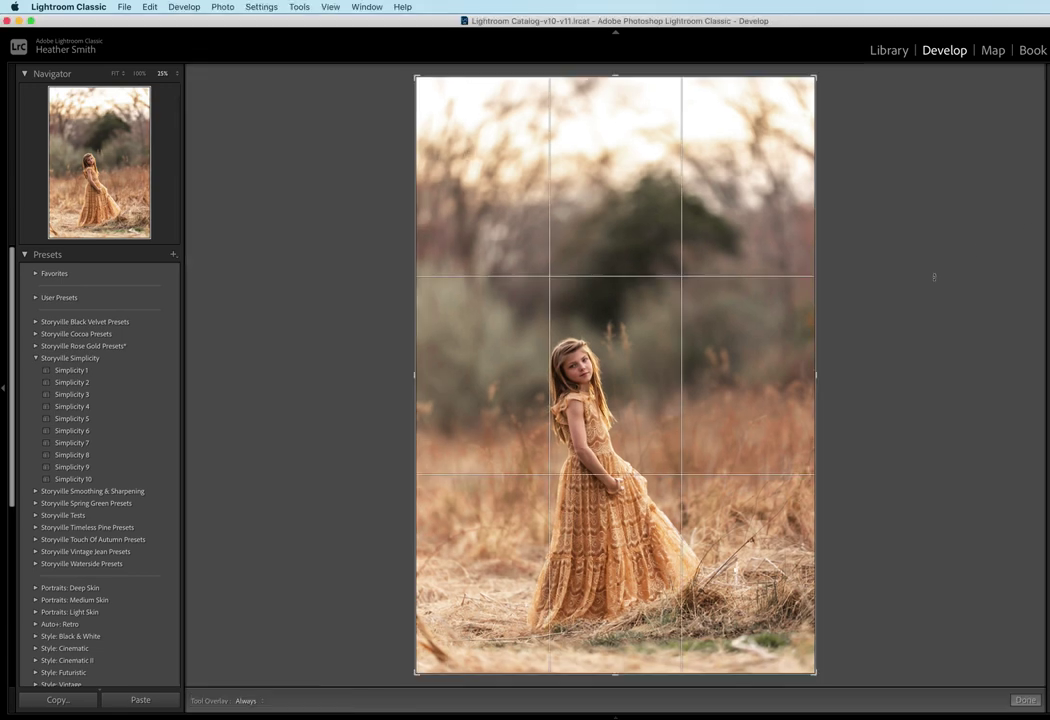
drag(941, 281, 963, 268)
key(r)
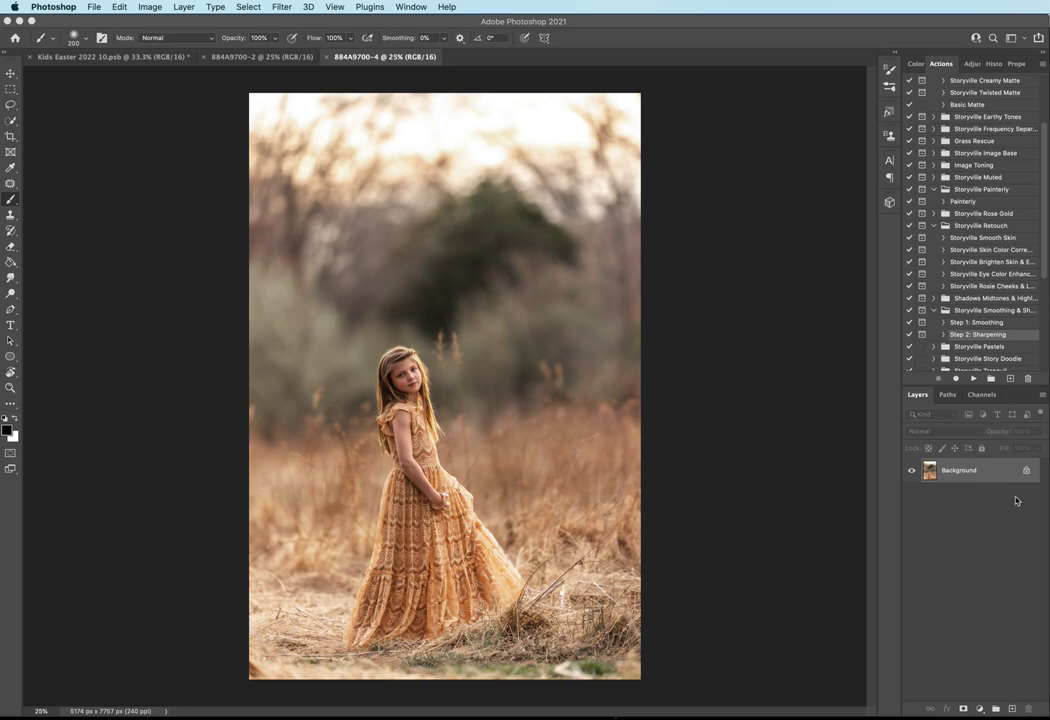
In Photoshop, duplicate the Background layer and smooth the areas under both of the girl's eyes with the Patch tool
key(ctrl+j)
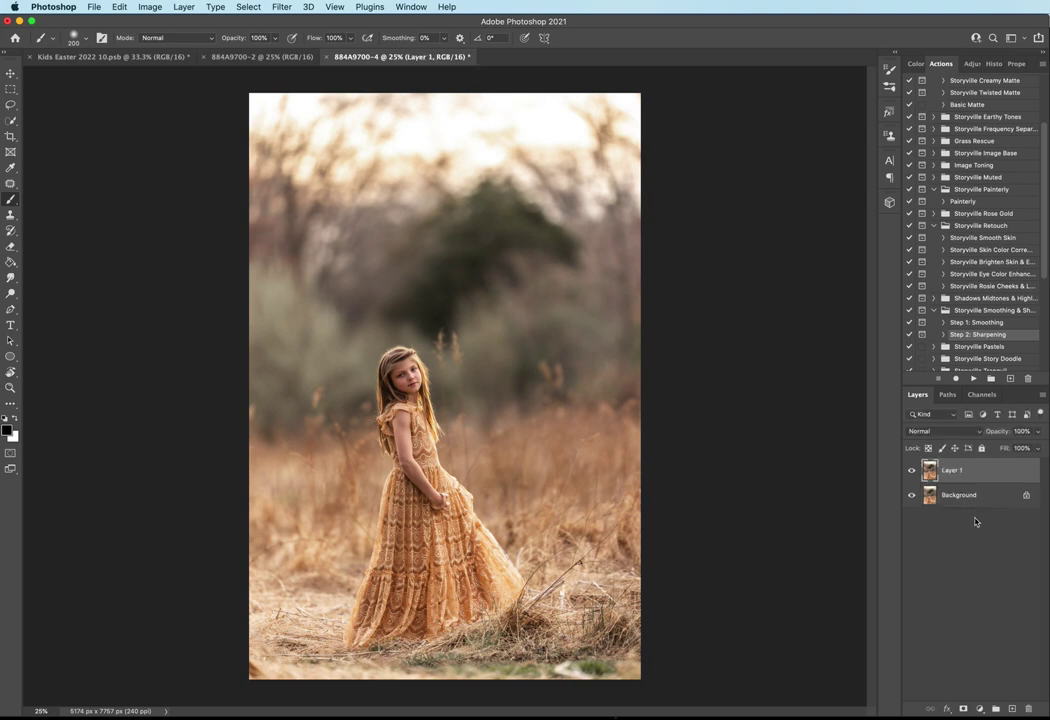
click(11, 184)
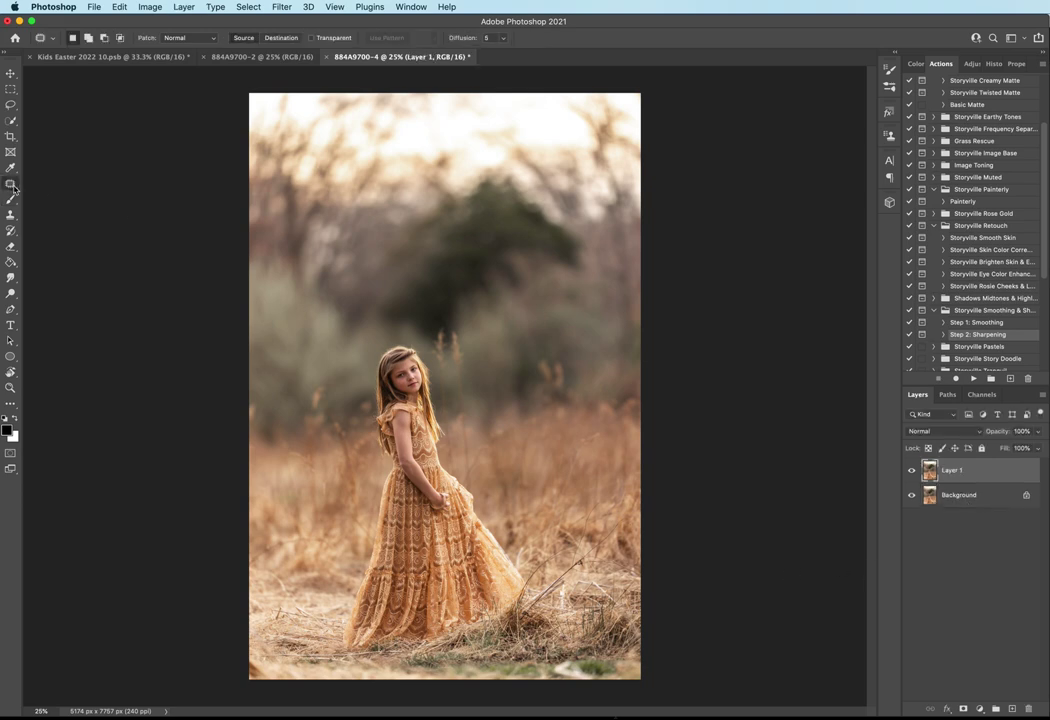
key(super+plus)
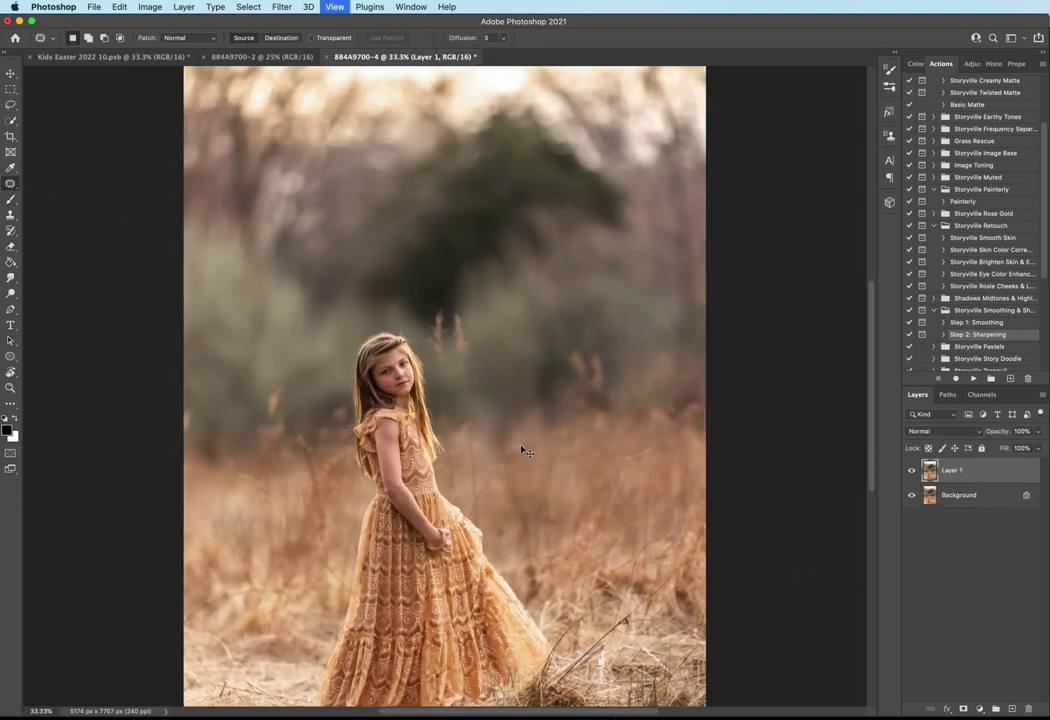
key(super+plus)
key(super+plus)
key(super+plus)
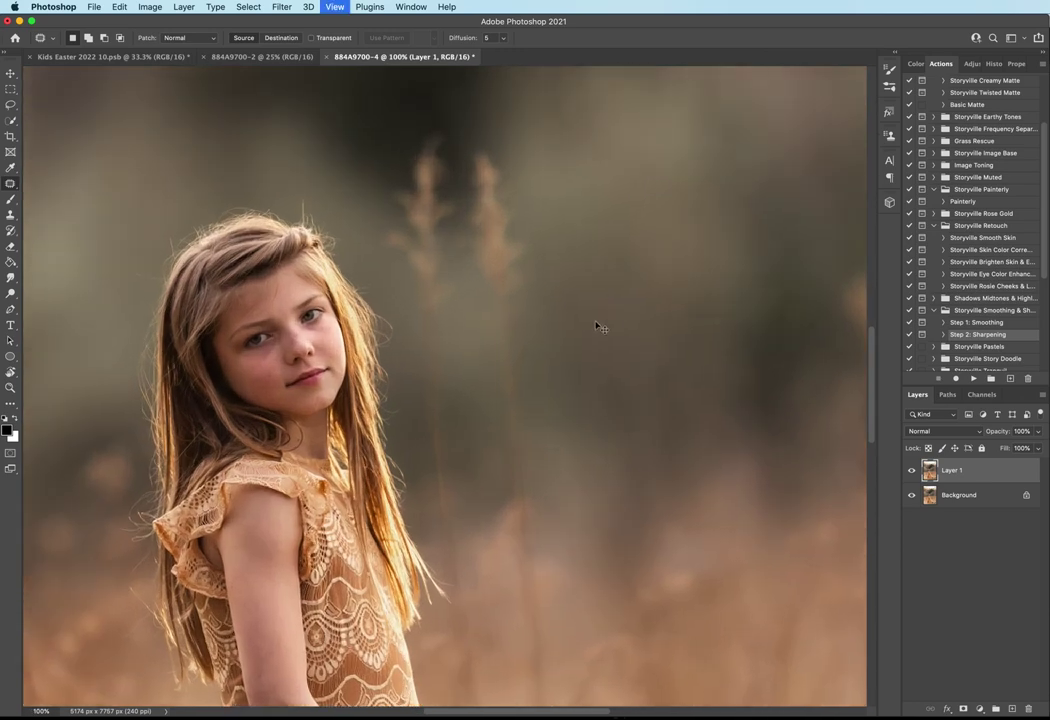
key(super+plus)
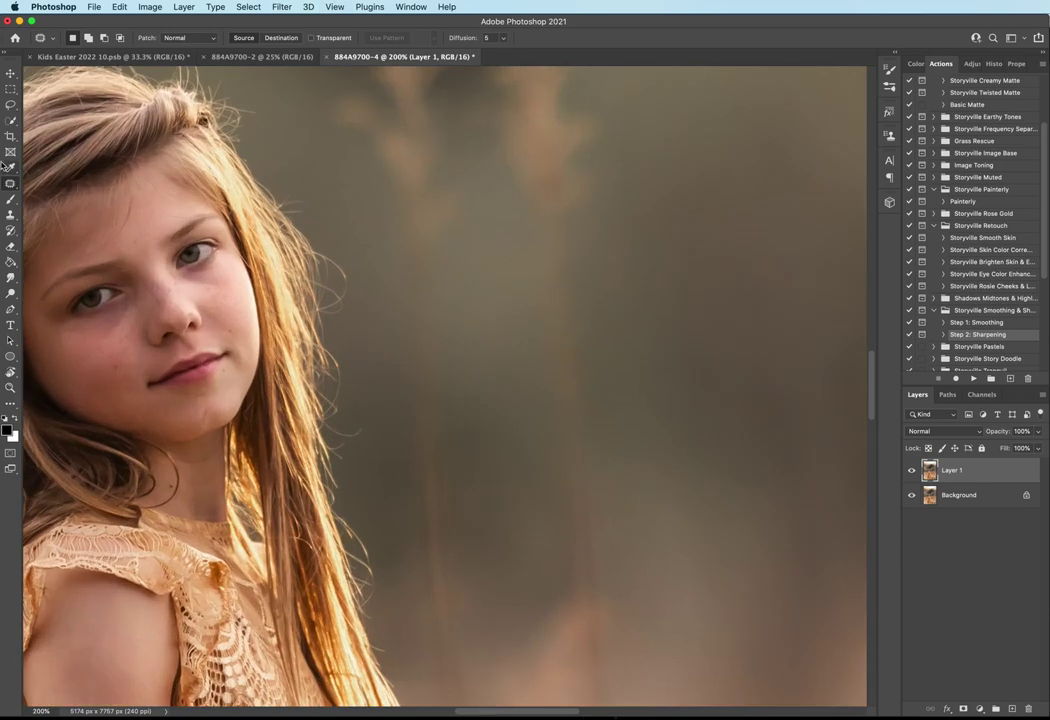
mouse_move(111, 322)
mouse_down()
mouse_move(97, 334)
mouse_move(122, 341)
mouse_move(131, 307)
mouse_move(110, 318)
mouse_move(121, 348)
mouse_up()
key(super+d)
mouse_move(211, 268)
mouse_down()
mouse_move(195, 289)
mouse_move(239, 289)
mouse_move(224, 285)
mouse_up()
key(ctrl+d)
Set the retouched layer's opacity to 75% and flatten the image
click(1003, 433)
drag(1003, 433, 989, 436)
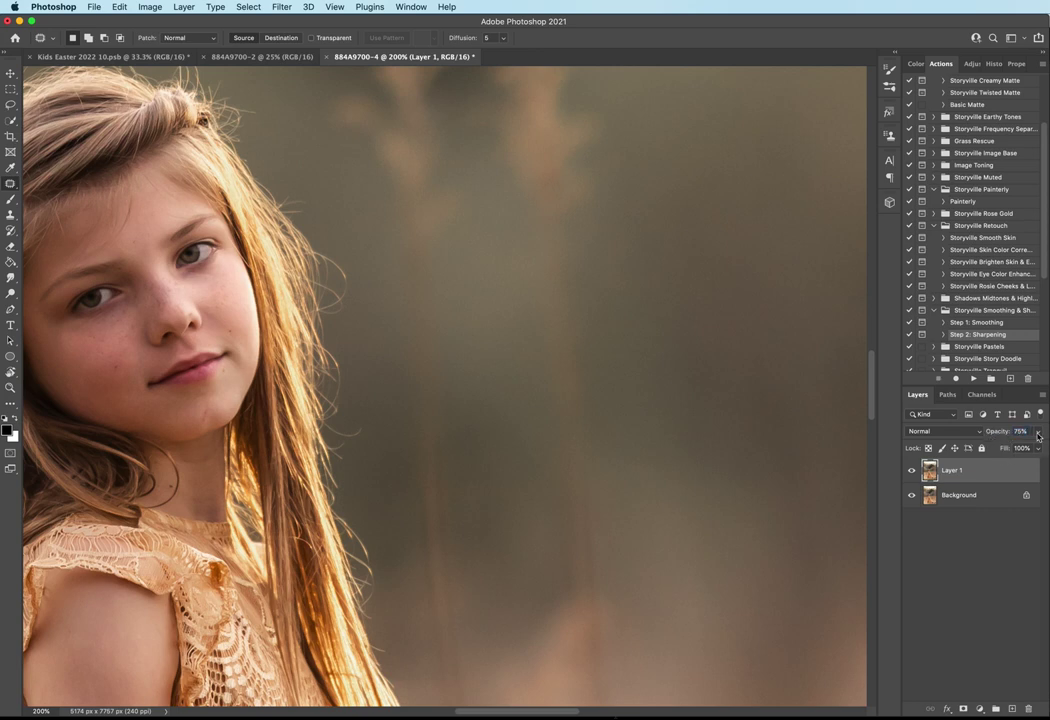
click(184, 6)
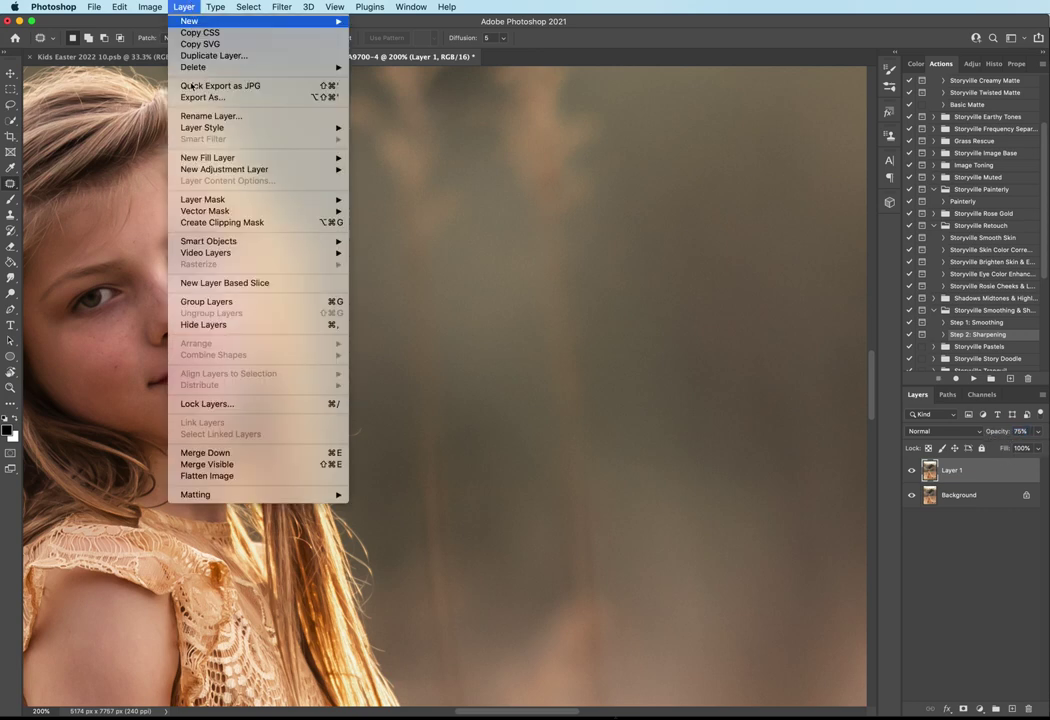
click(230, 476)
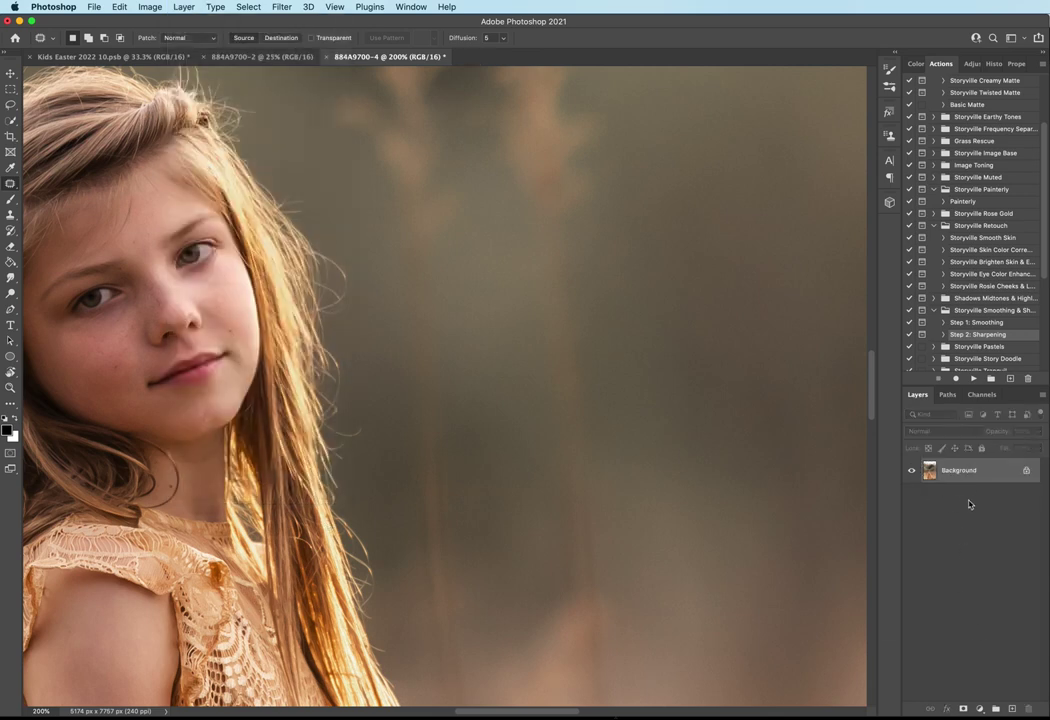
Duplicate the flattened Background layer and select the copy
key(super+j)
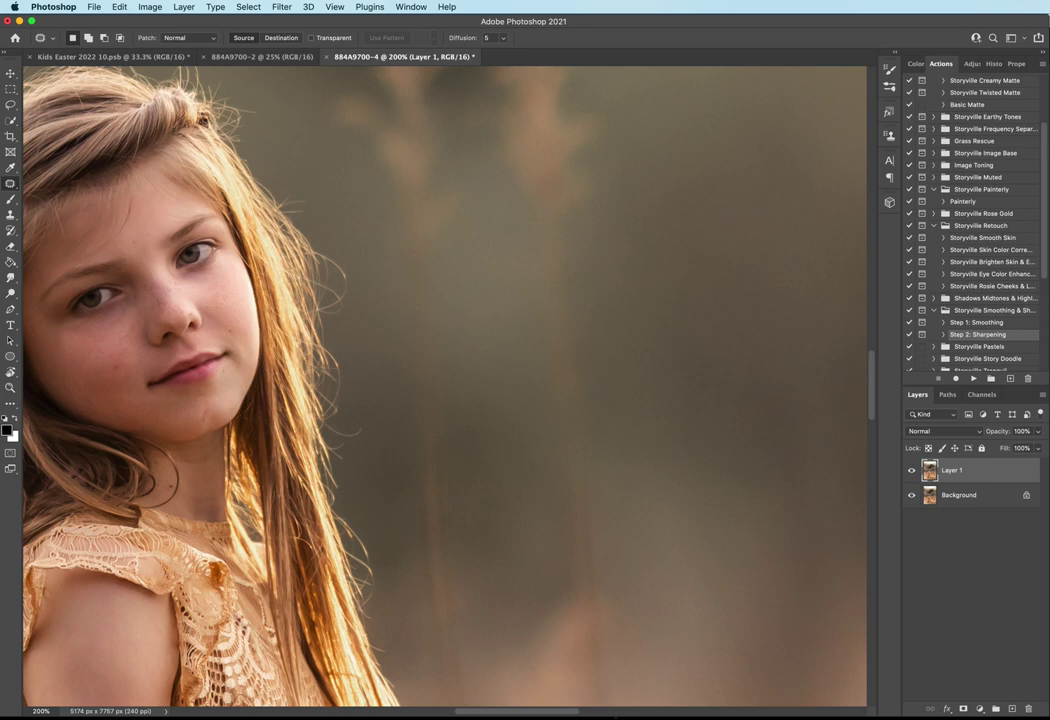
key(super+shift+x)
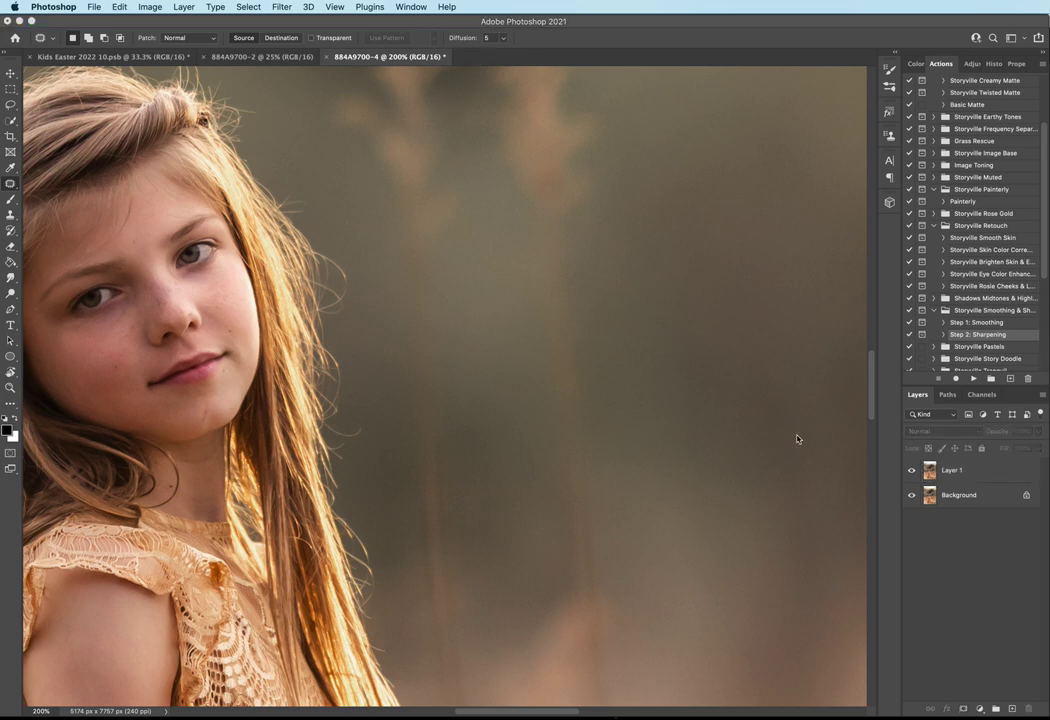
click(950, 471)
key(super+0)
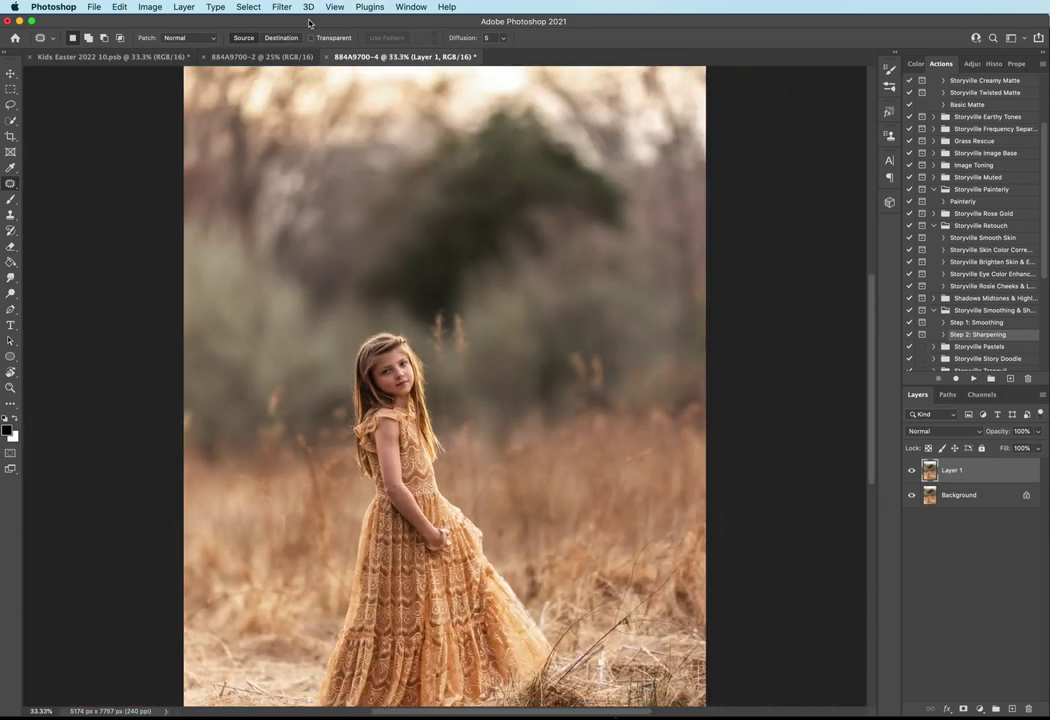
Apply the Camera Raw Filter to the duplicate layer using the Simplicity 6 preset
click(282, 7)
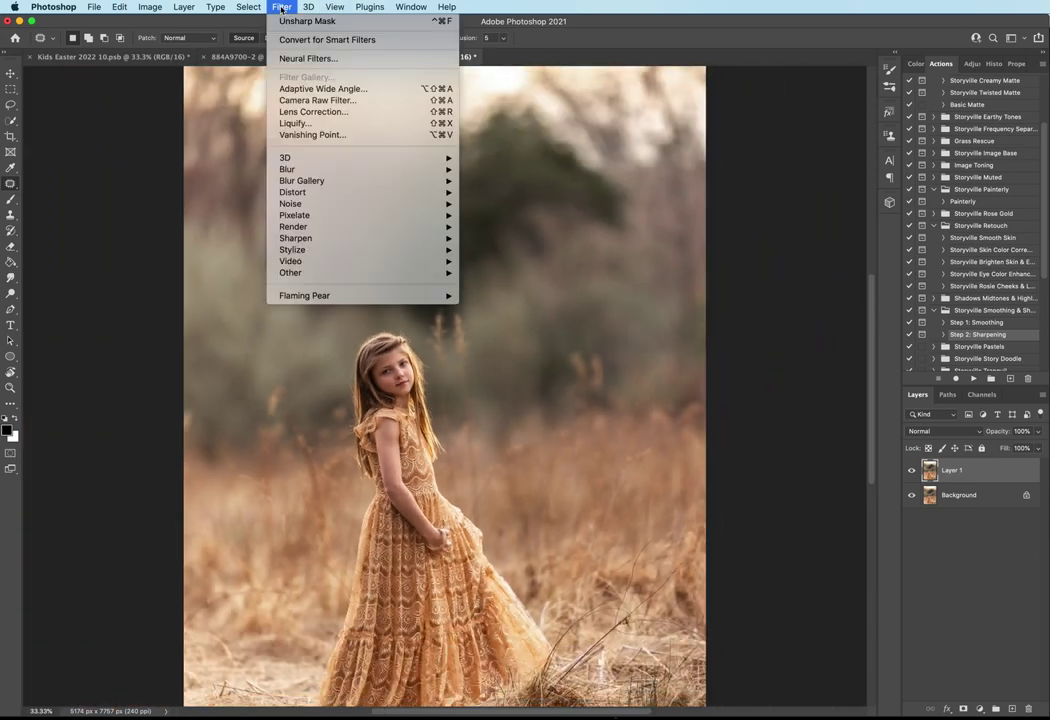
click(330, 103)
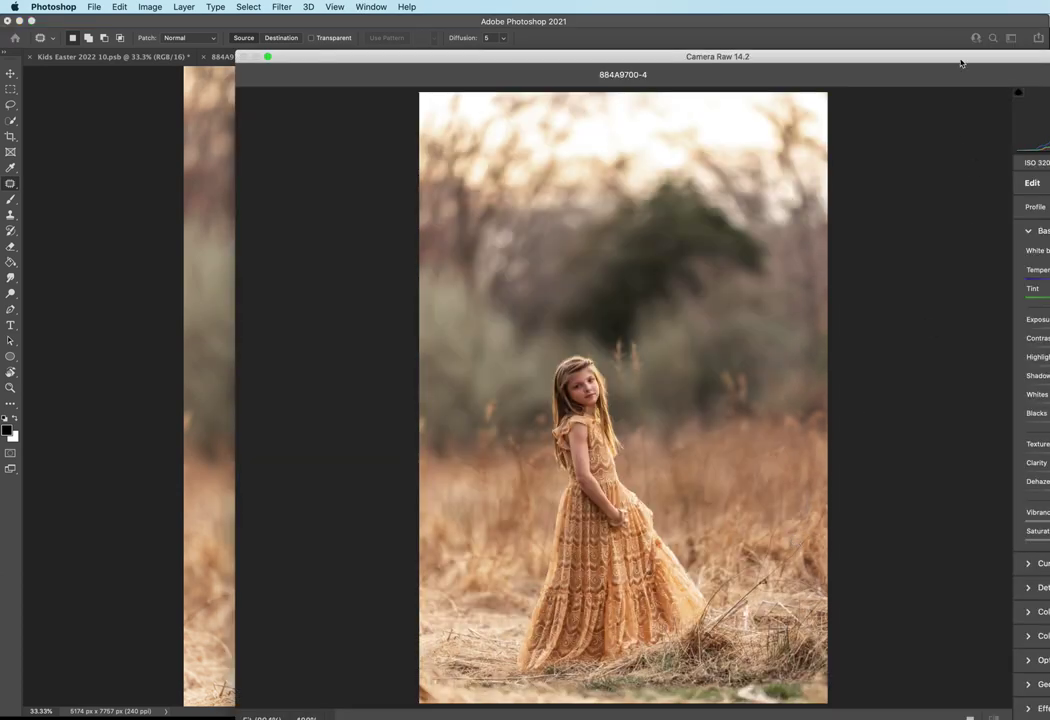
drag(961, 59, 719, 39)
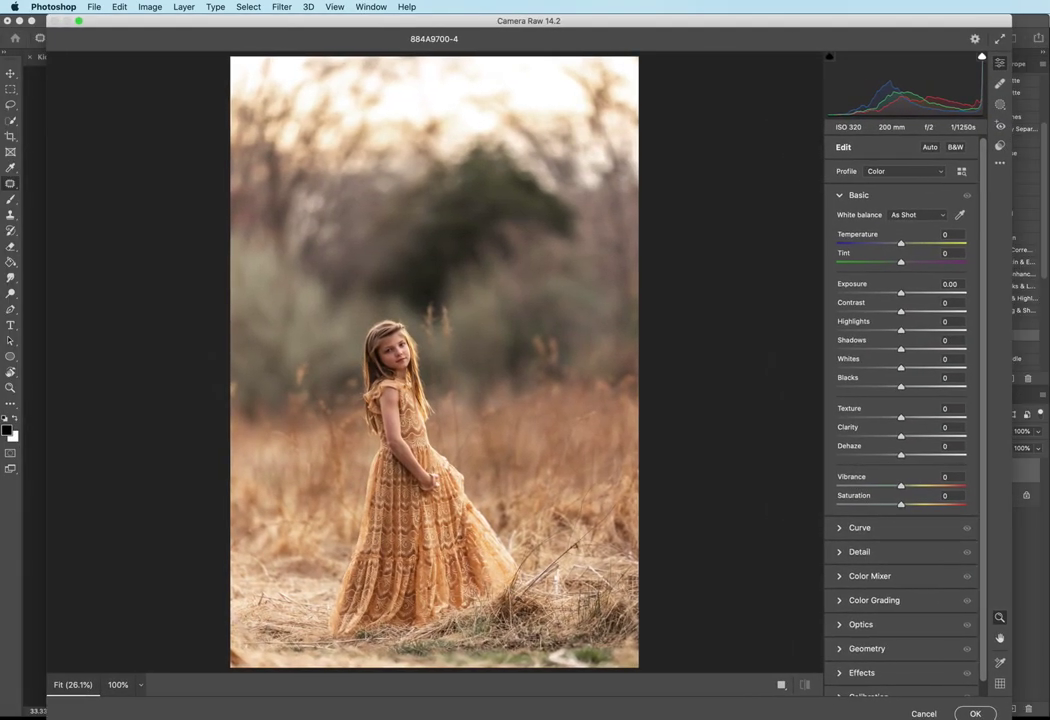
click(1007, 719)
drag(1007, 719, 1005, 714)
click(1000, 146)
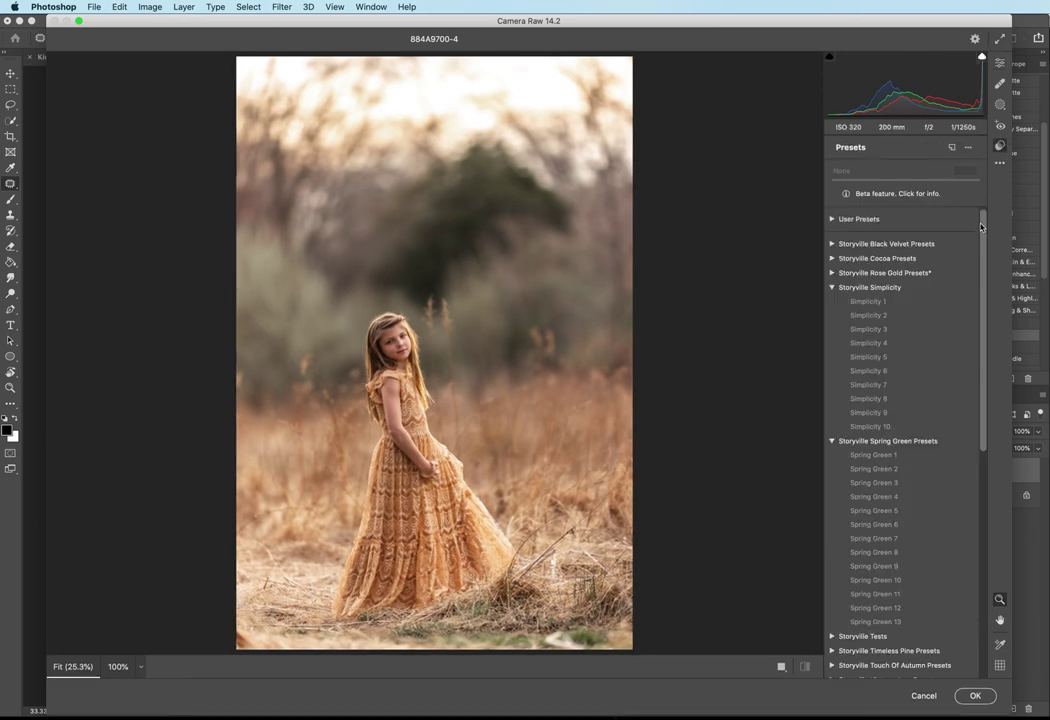
click(882, 372)
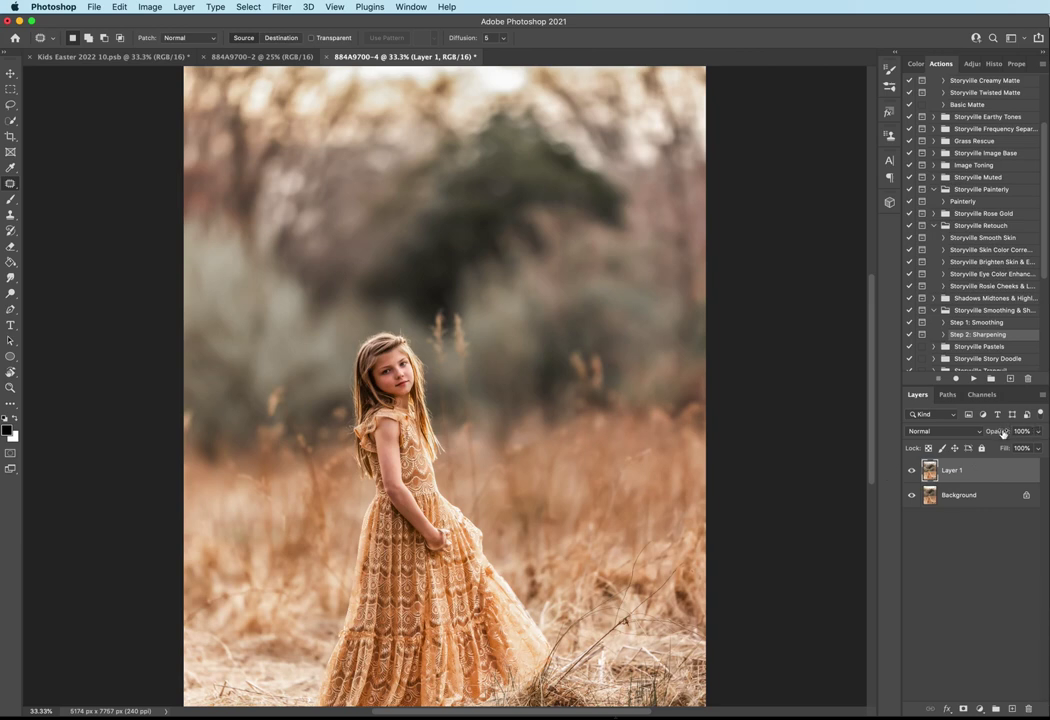
Set the filtered layer's opacity to 99% and add a white layer mask to it
drag(996, 431, 1021, 431)
click(964, 709)
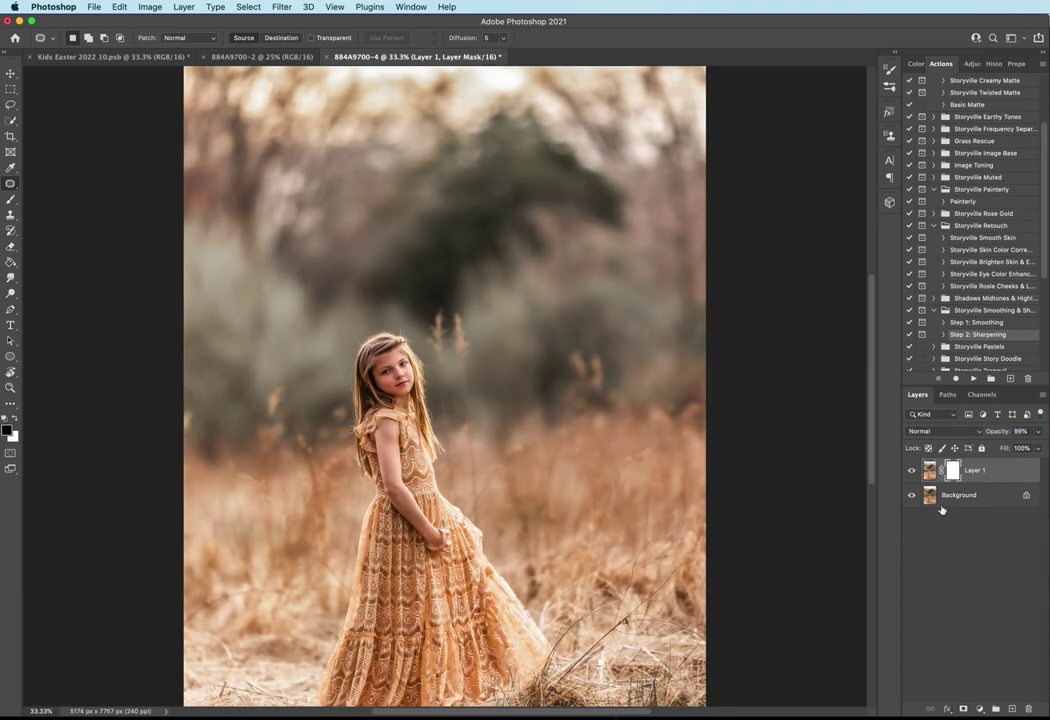
key(super+minus)
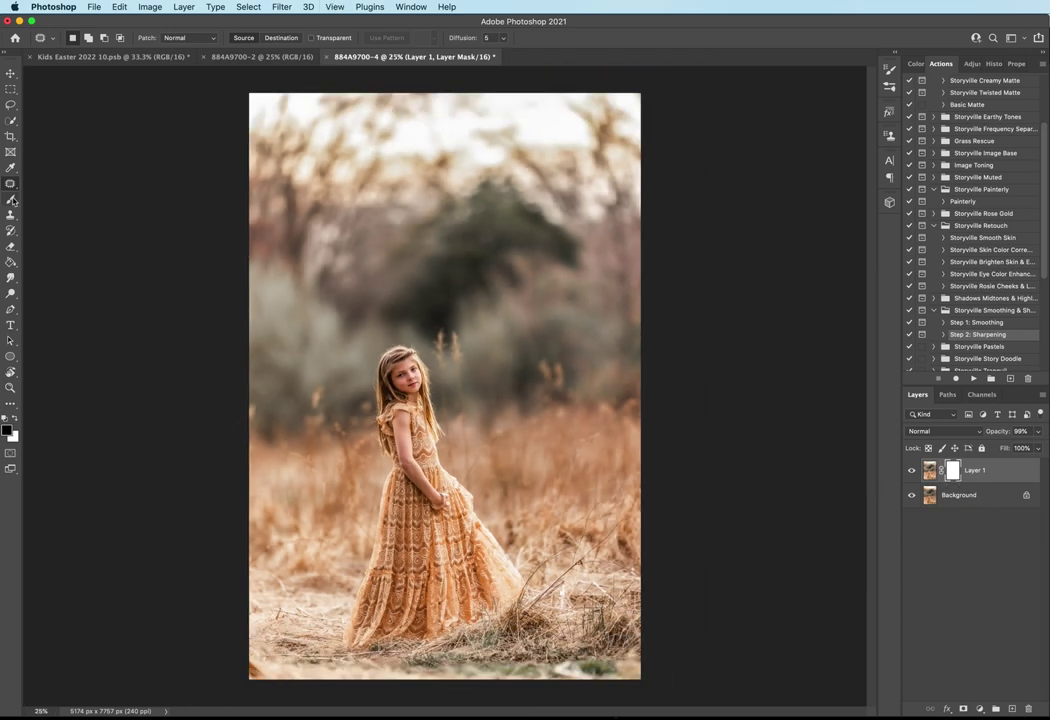
Paint black on the mask with a 1300 px brush to remove the filter from the sky, upper background and lower edge
key(b)
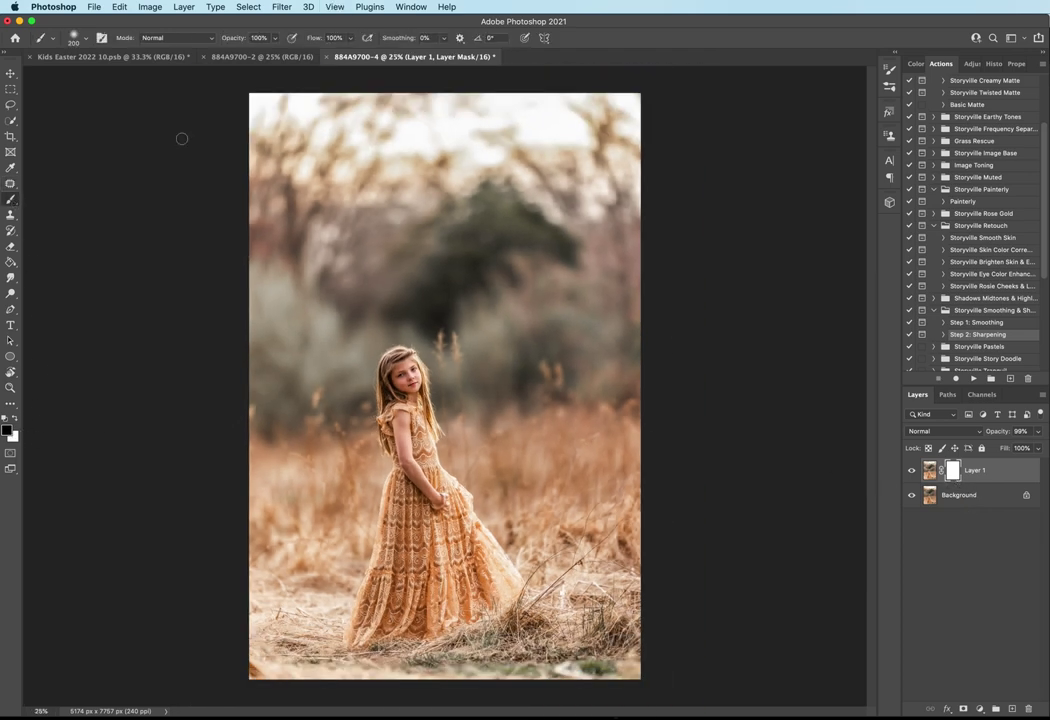
key(])
key(])
key(])
key(])
key(])
key(])
key(])
key(])
key(])
key(])
key(])
mouse_move(242, 118)
mouse_down()
mouse_move(585, 134)
mouse_move(588, 315)
mouse_move(432, 247)
mouse_move(295, 290)
mouse_move(281, 412)
mouse_up()
mouse_move(253, 638)
mouse_down()
mouse_move(480, 668)
mouse_move(594, 628)
mouse_move(602, 583)
mouse_up()
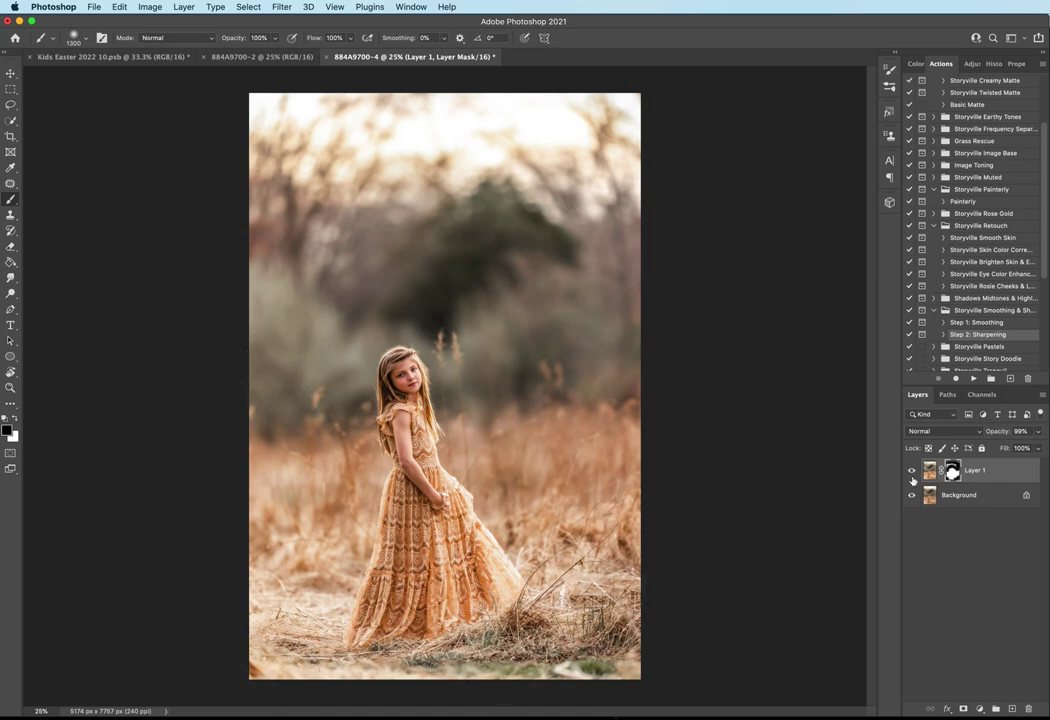
Compare the photo with and without the layer mask, and flatten the image
shift+click(952, 471)
shift+click(952, 471)
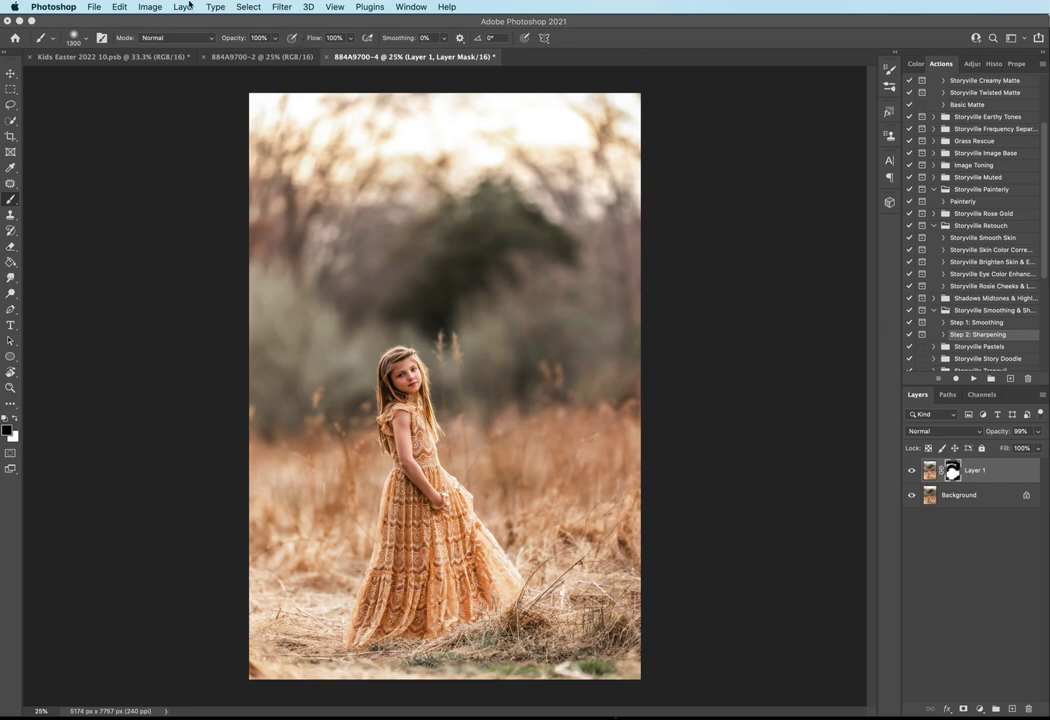
click(185, 7)
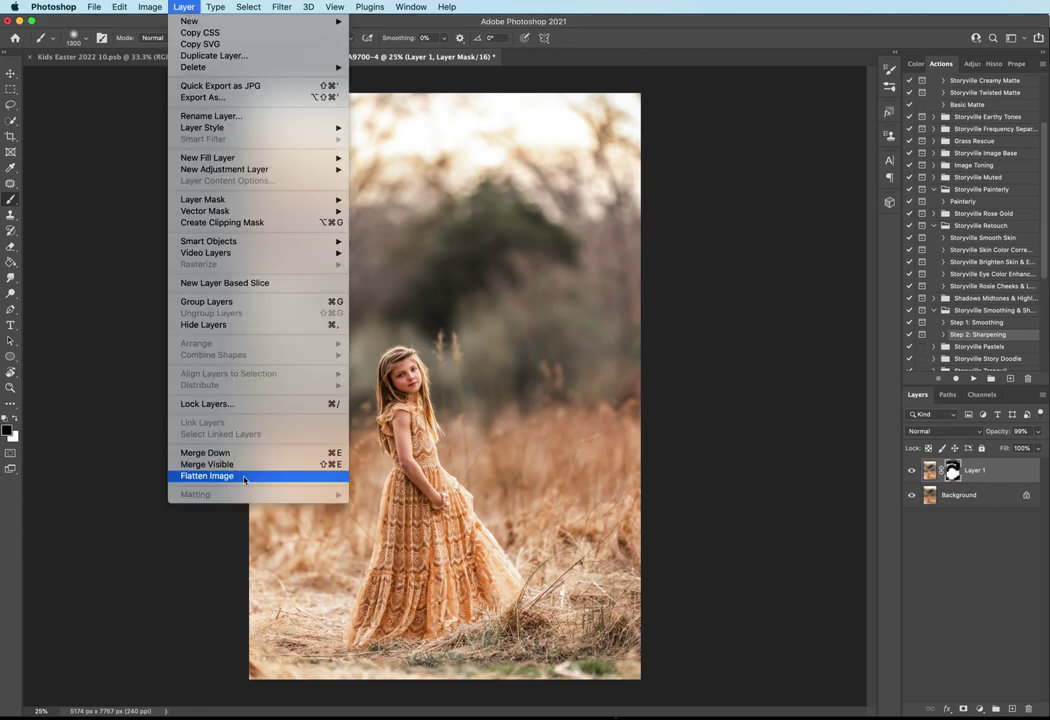
click(208, 476)
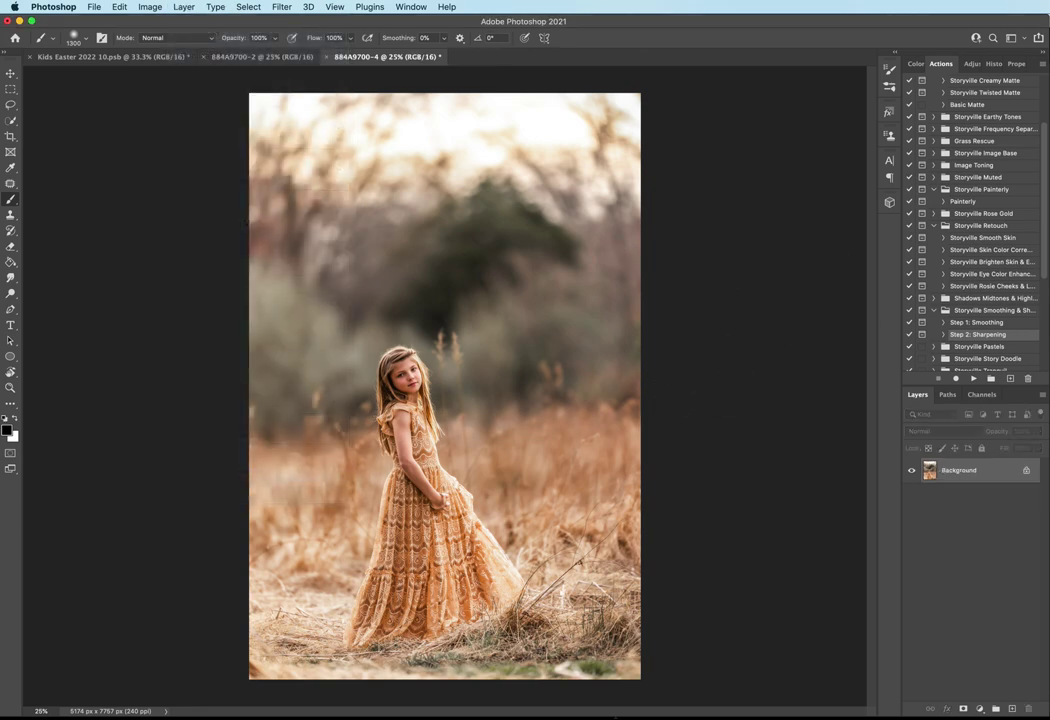
Run the Storyville Twisted Matte action on the flattened background photo
scroll(1044, 200, up, 2)
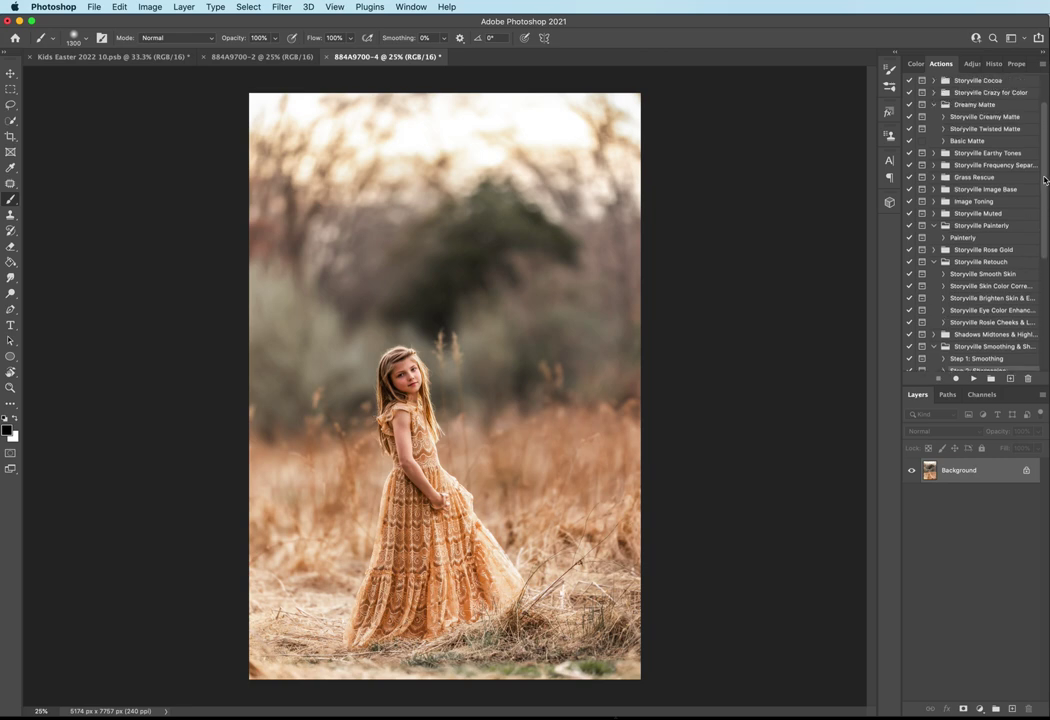
click(990, 129)
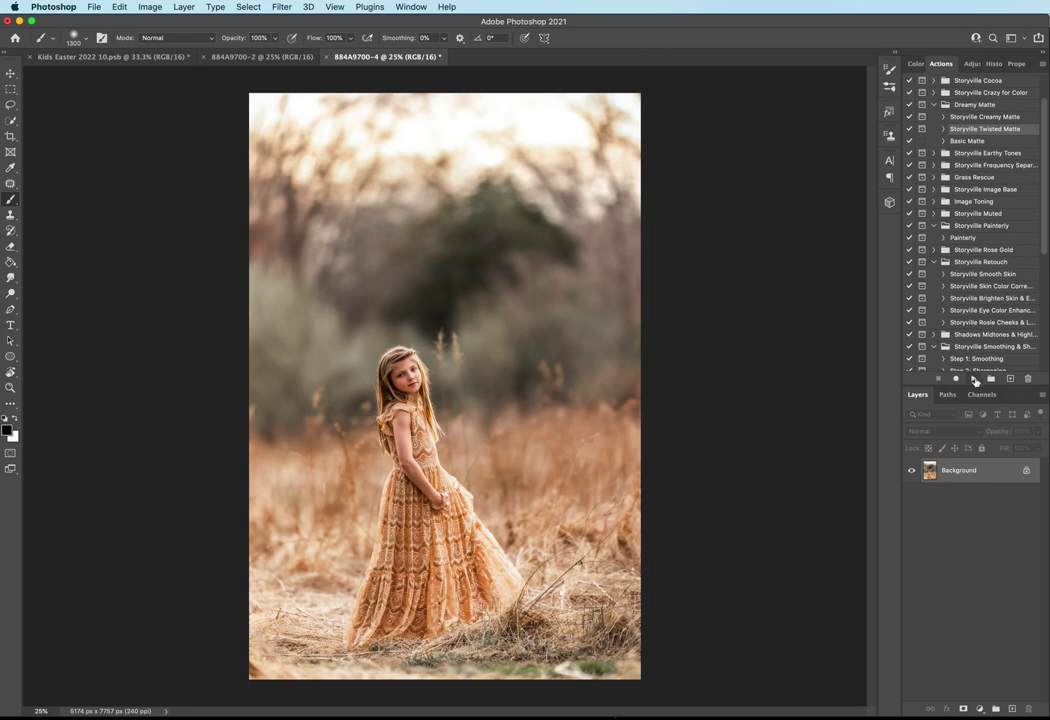
click(973, 378)
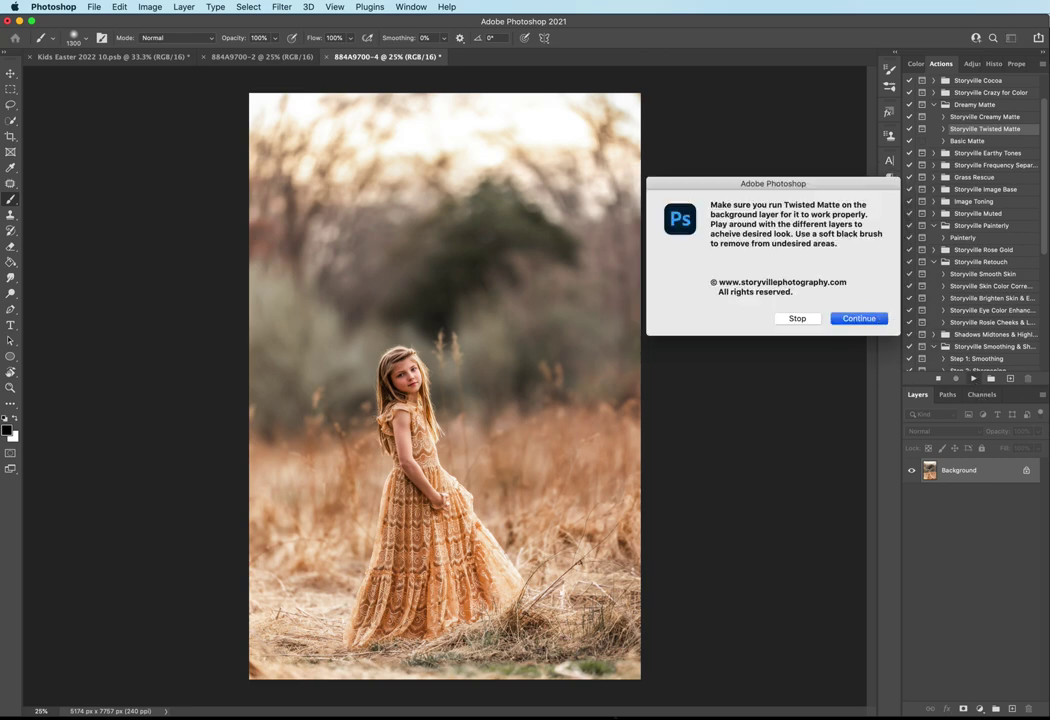
key(Return)
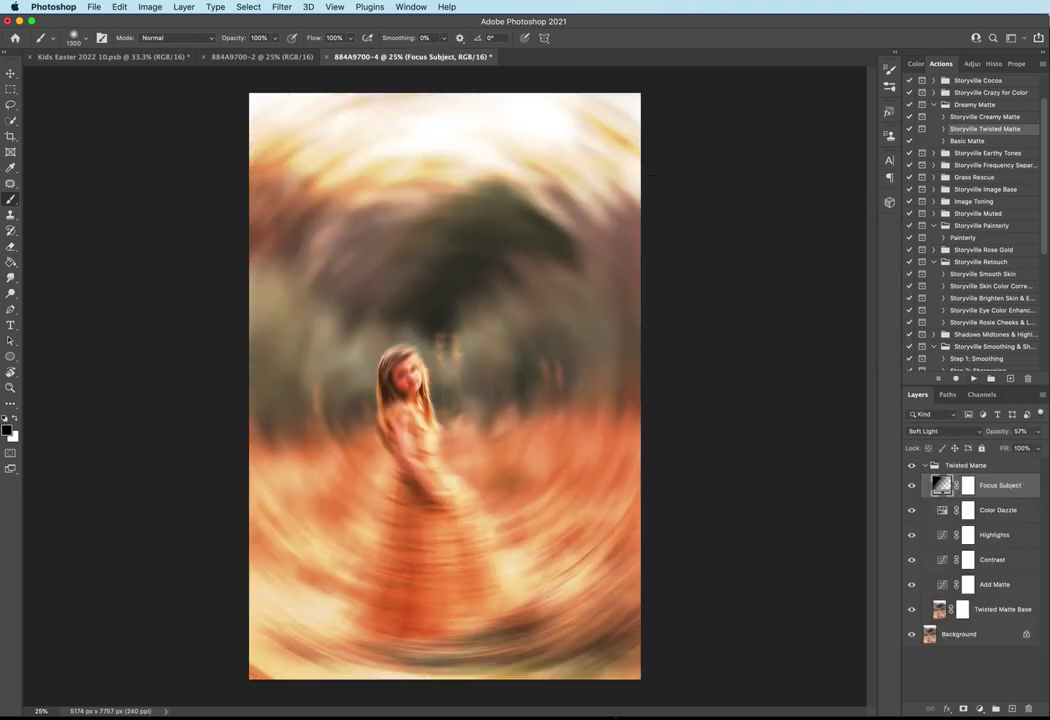
Hide the Highlights, Contrast and Add Matte layers in the Twisted Matte group
click(911, 535)
click(911, 560)
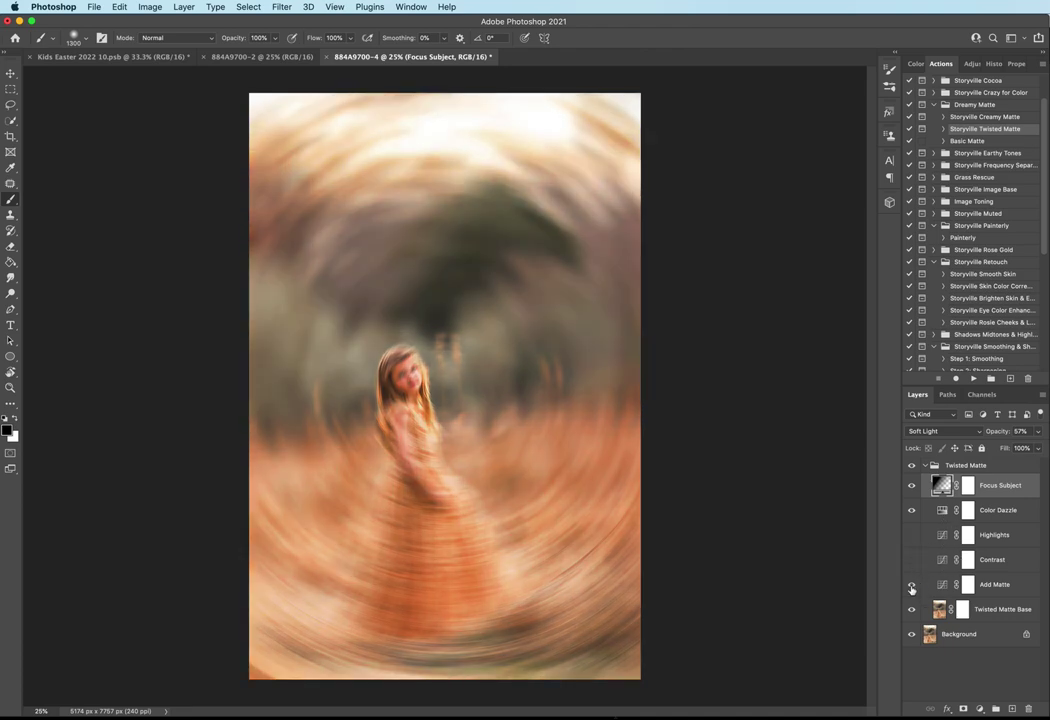
click(911, 585)
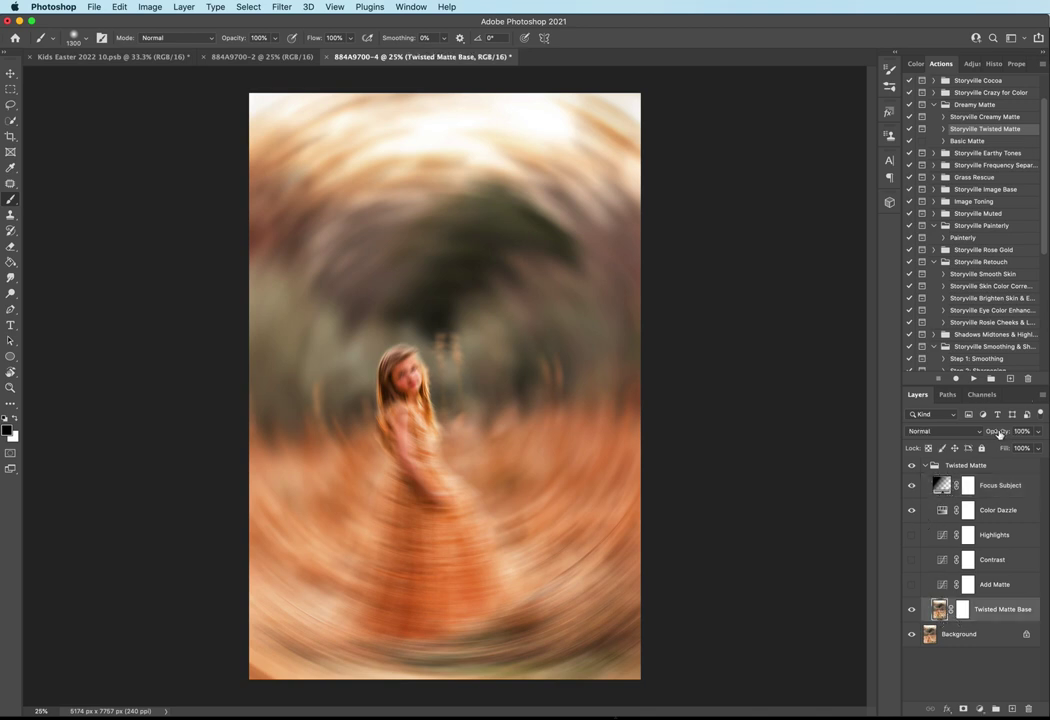
Set the Twisted Matte Base layer to 27% opacity and mask it off the girl with a 1600 px black brush
drag(997, 431, 900, 440)
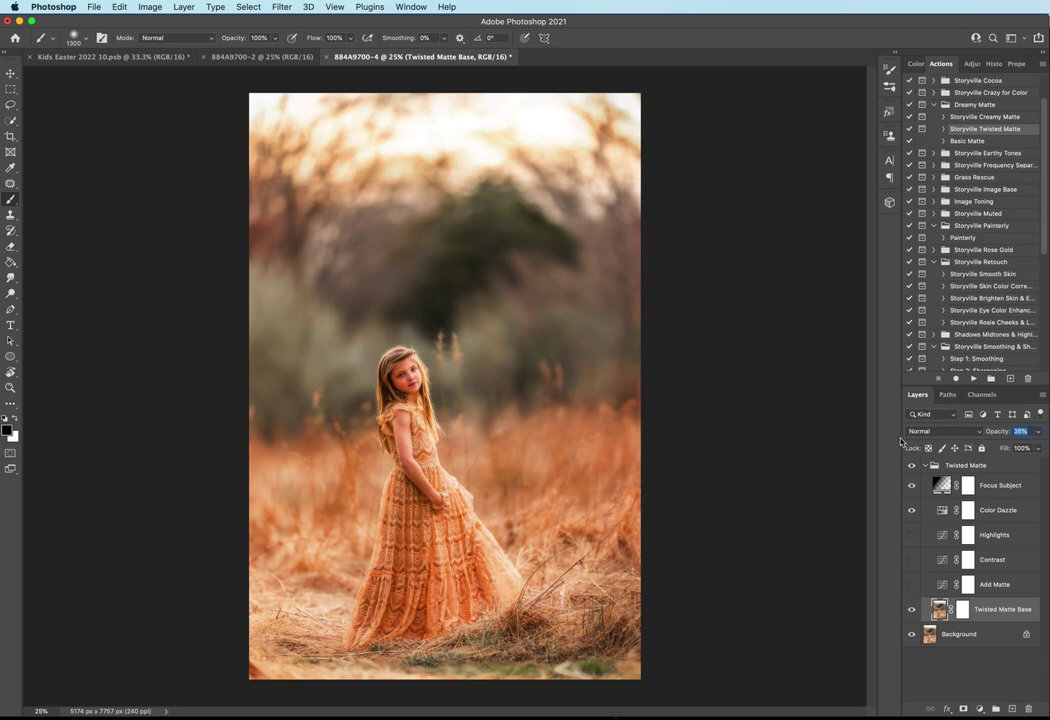
drag(902, 442, 901, 442)
click(962, 609)
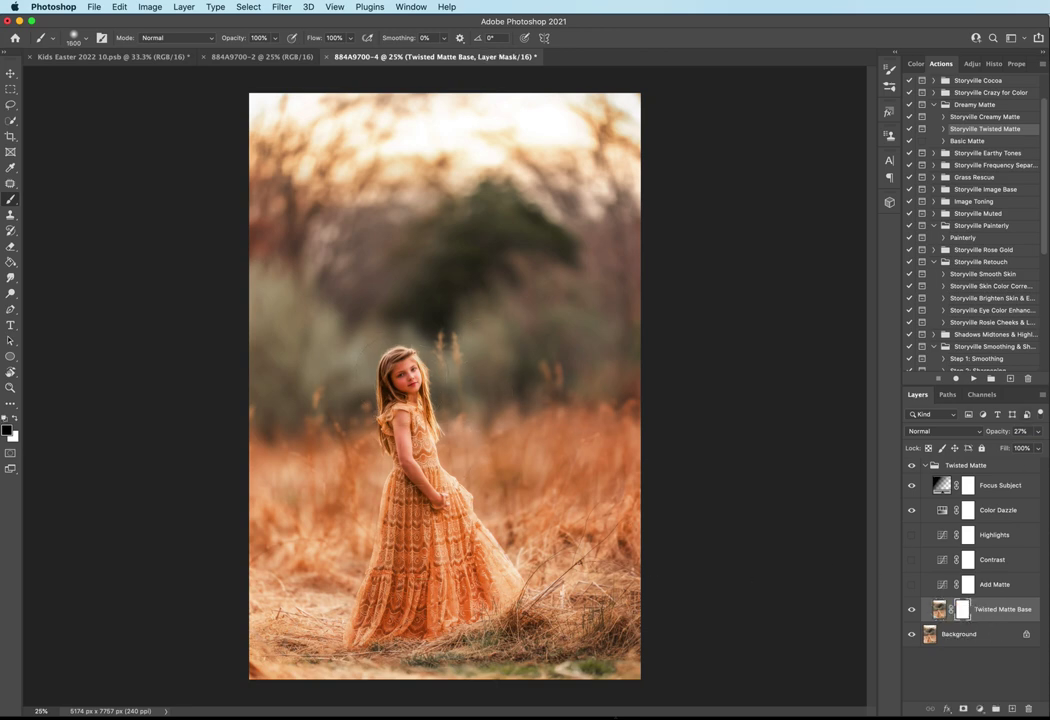
mouse_move(404, 378)
mouse_down()
mouse_move(402, 460)
mouse_move(420, 560)
mouse_move(470, 545)
mouse_up()
Lower the opacity of the Color Dazzle layer in the Twisted Matte group
click(911, 510)
click(955, 515)
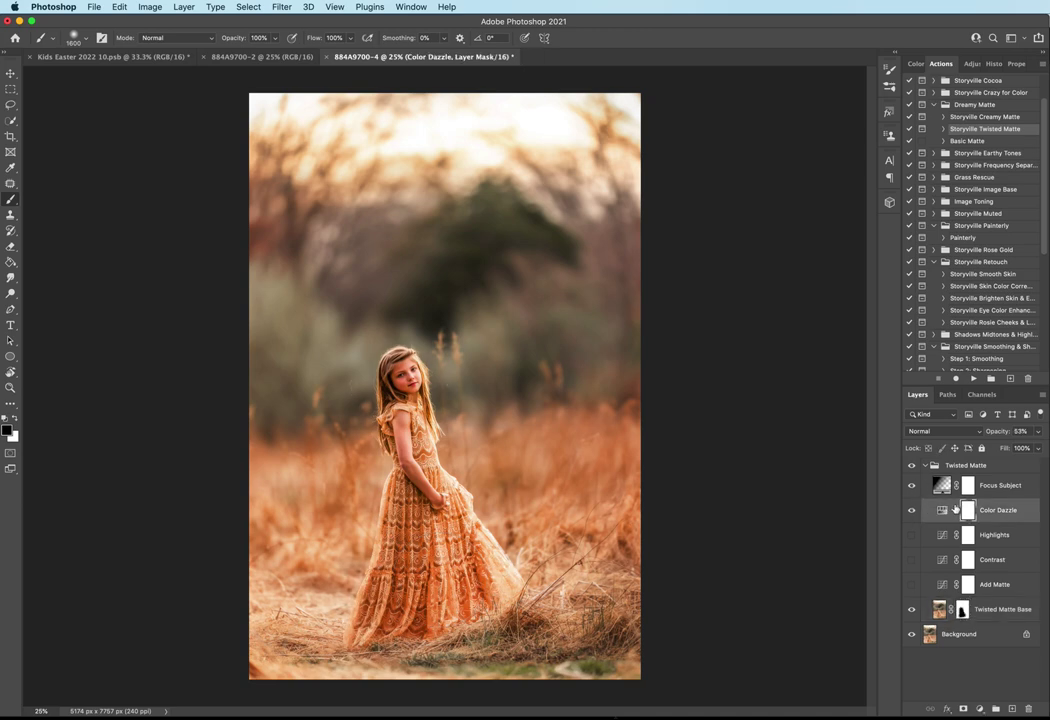
mouse_move(980, 431)
mouse_down()
mouse_move(1005, 431)
mouse_move(966, 433)
mouse_up()
Set the Focus Subject layer's opacity to 14% and mask its effect off the girl
click(945, 487)
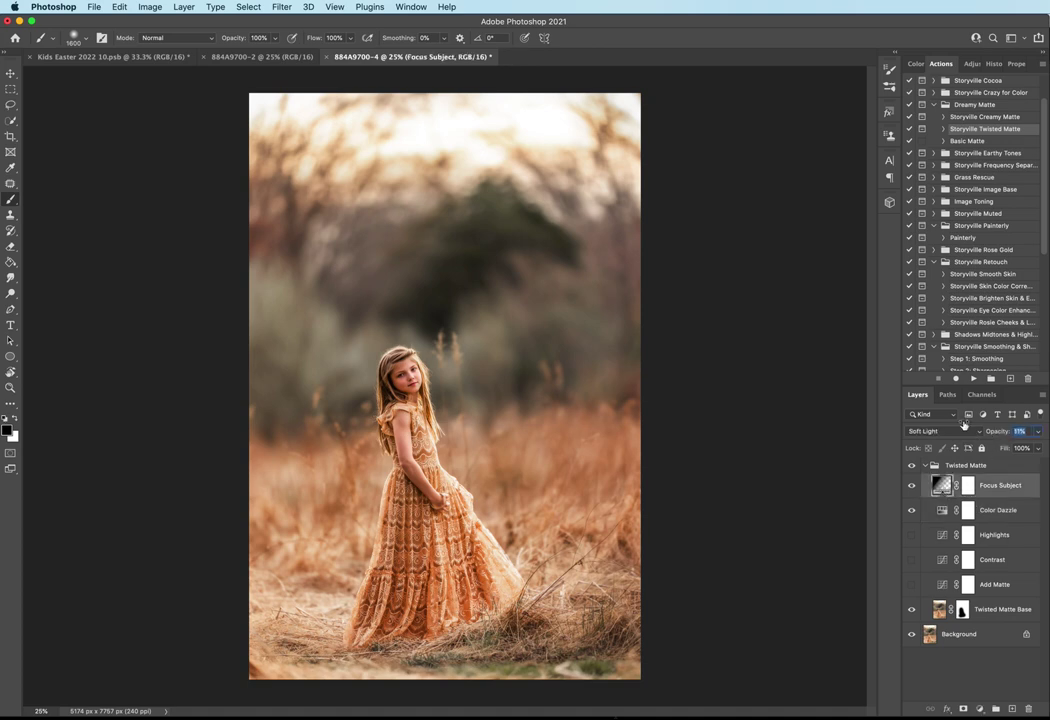
mouse_move(1000, 431)
mouse_down()
mouse_move(944, 424)
mouse_move(953, 423)
mouse_up()
click(969, 489)
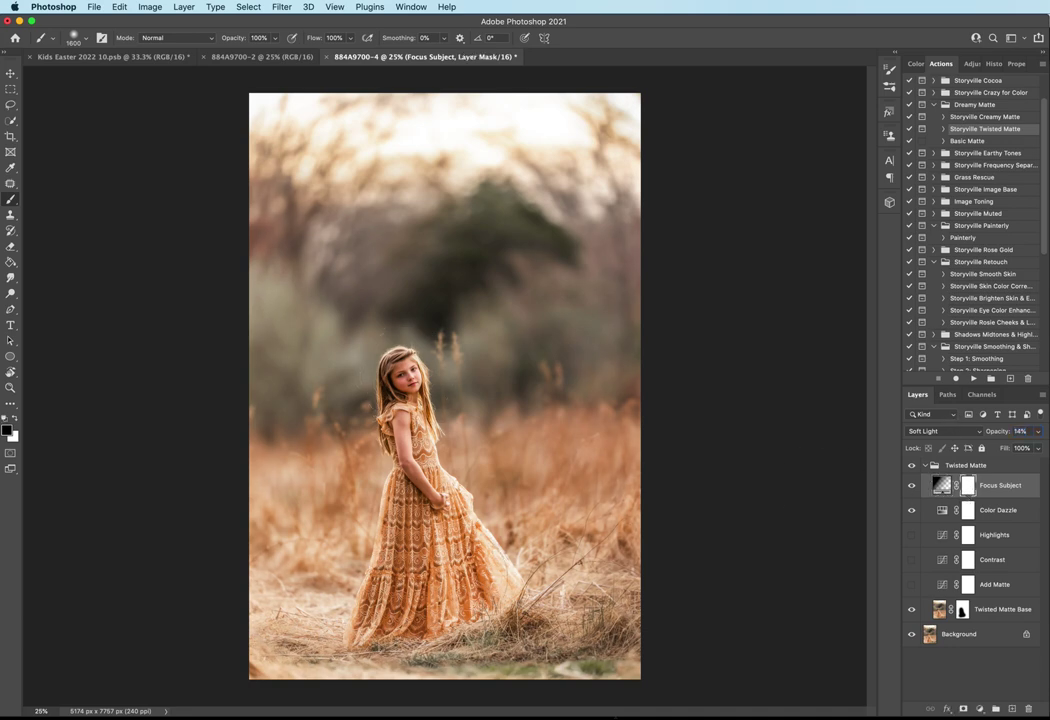
Review the Focus Subject layer's gradient fill settings, and compare the photo with and without the Twisted Matte group
double_click(941, 485)
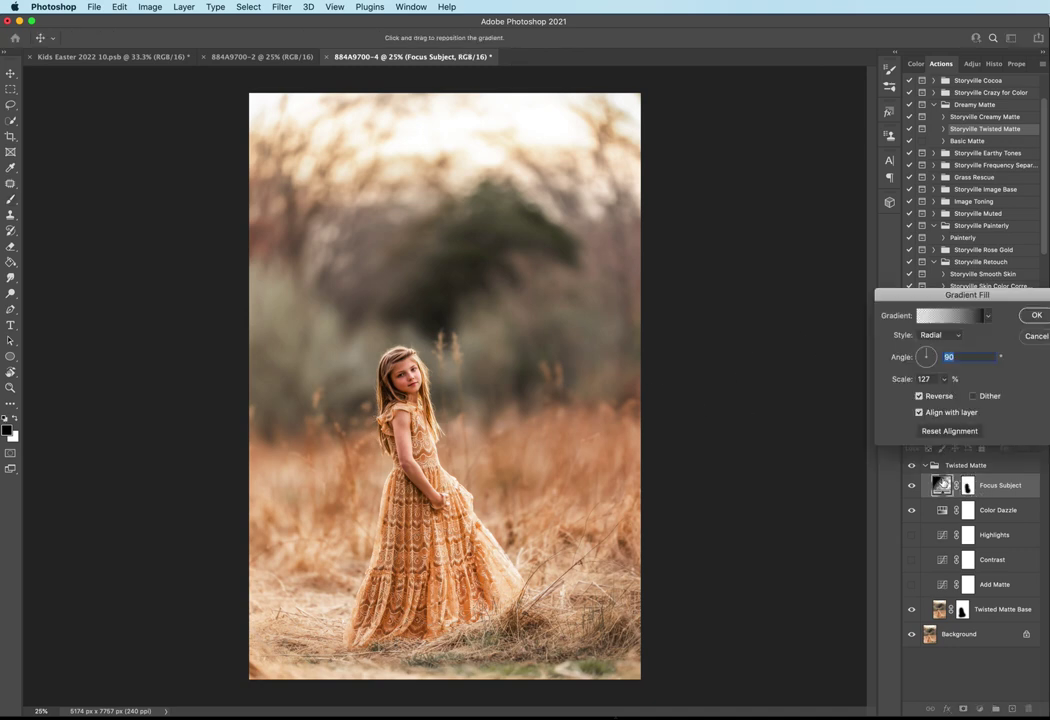
drag(968, 292, 888, 291)
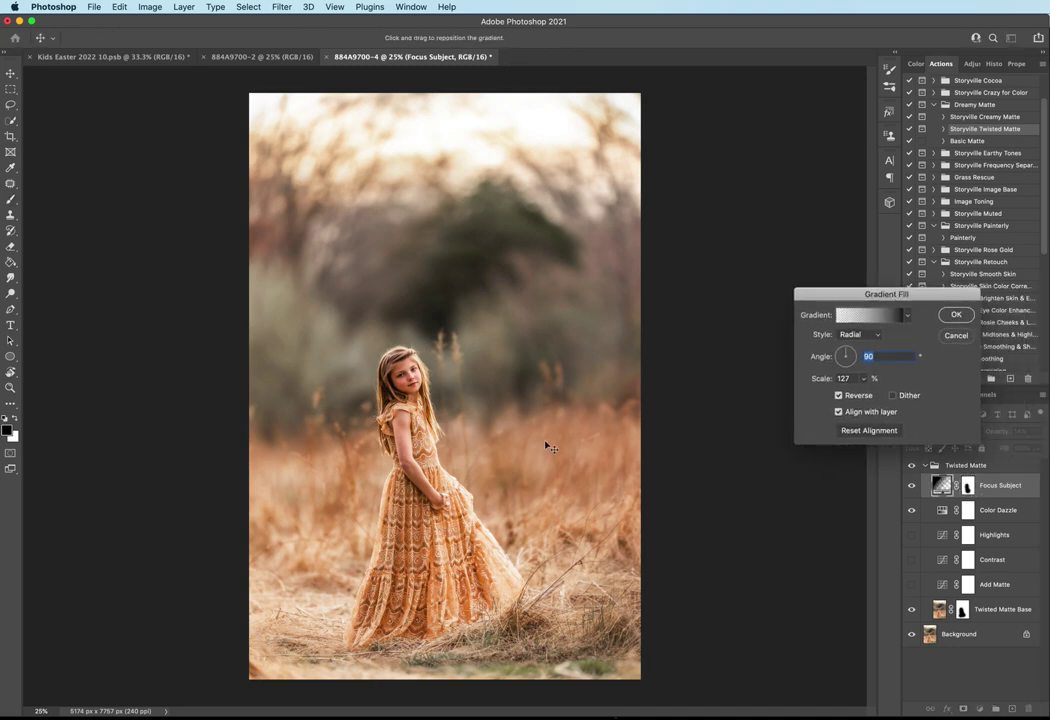
click(957, 315)
key(b)
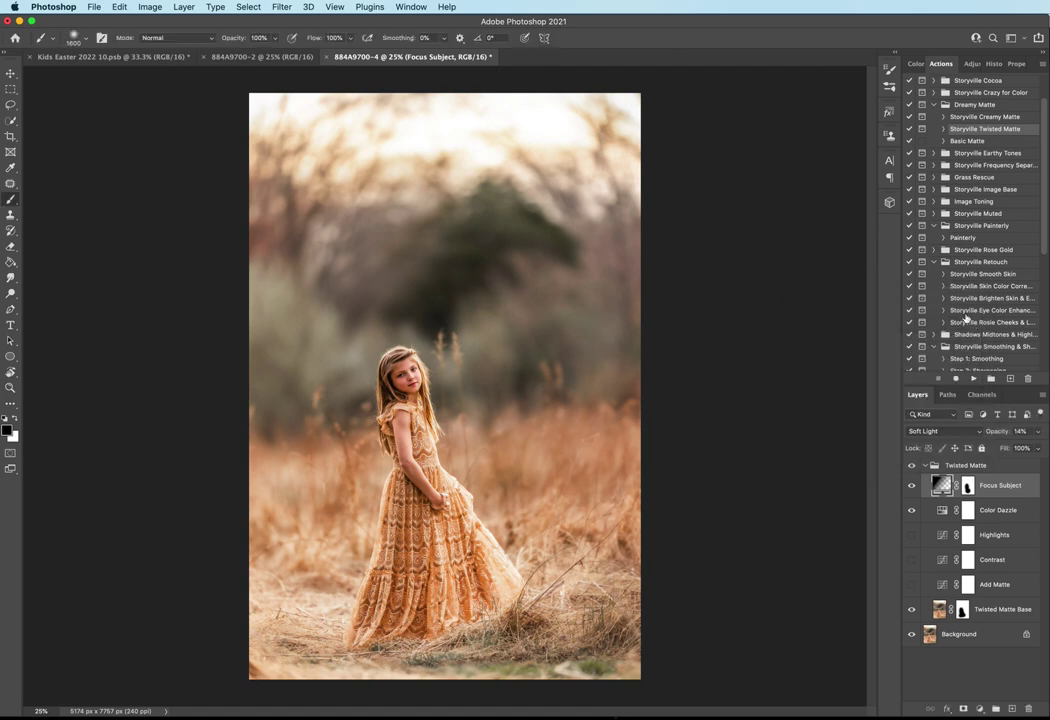
click(921, 466)
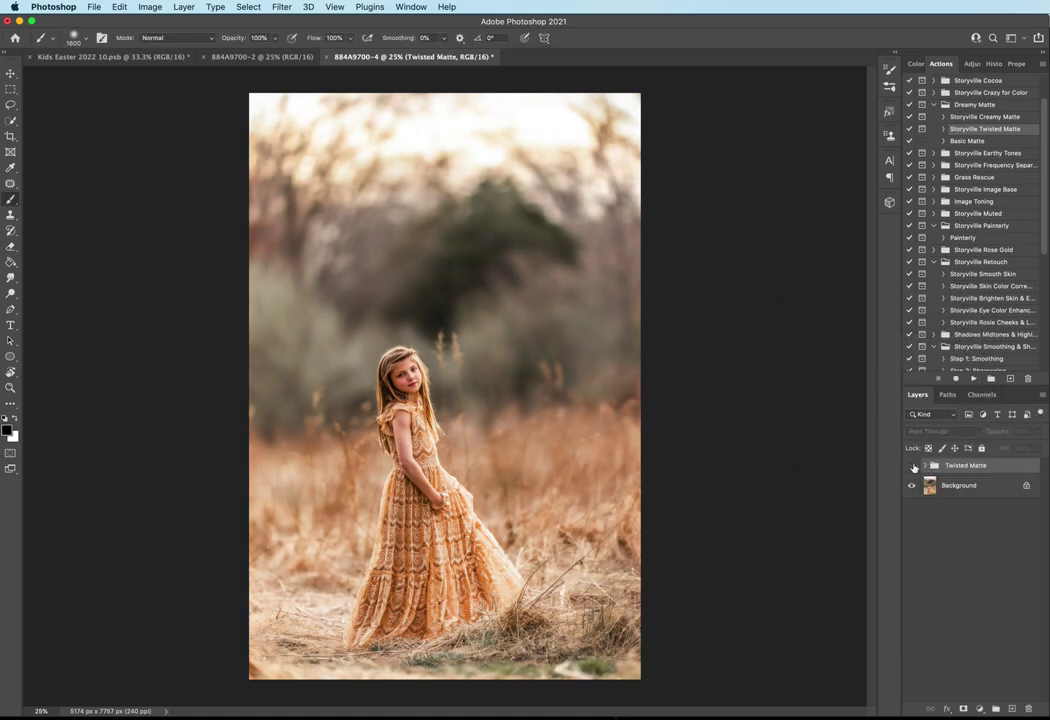
click(912, 466)
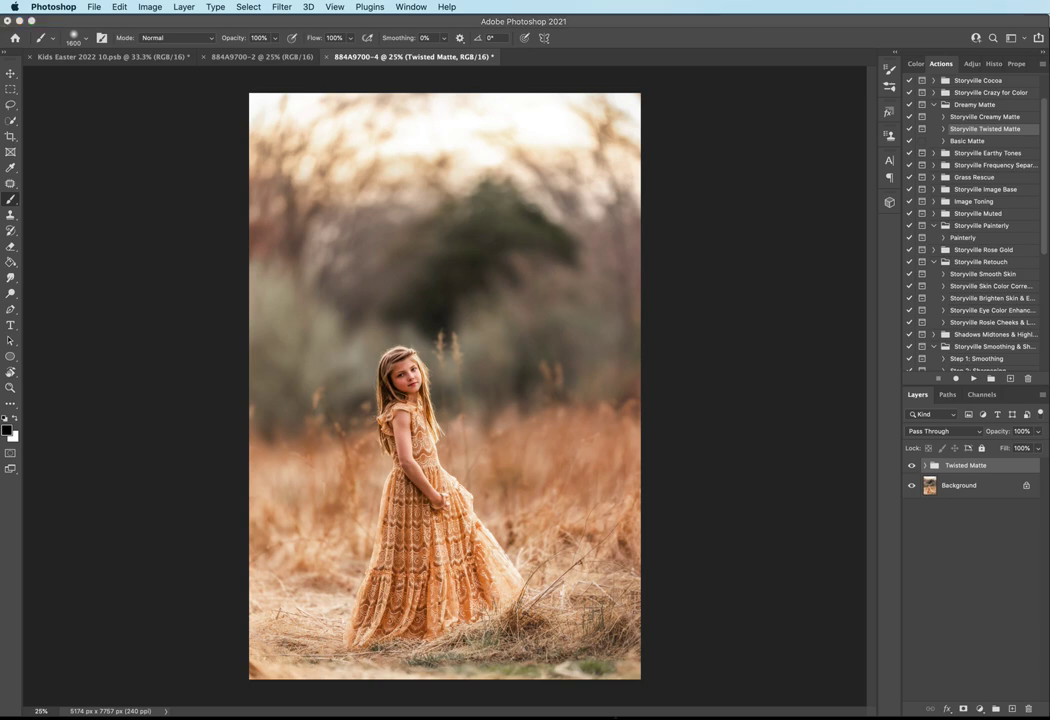
Run the Storyville Brighten Skin & Eyes retouching action on the photo
drag(1046, 221, 1036, 302)
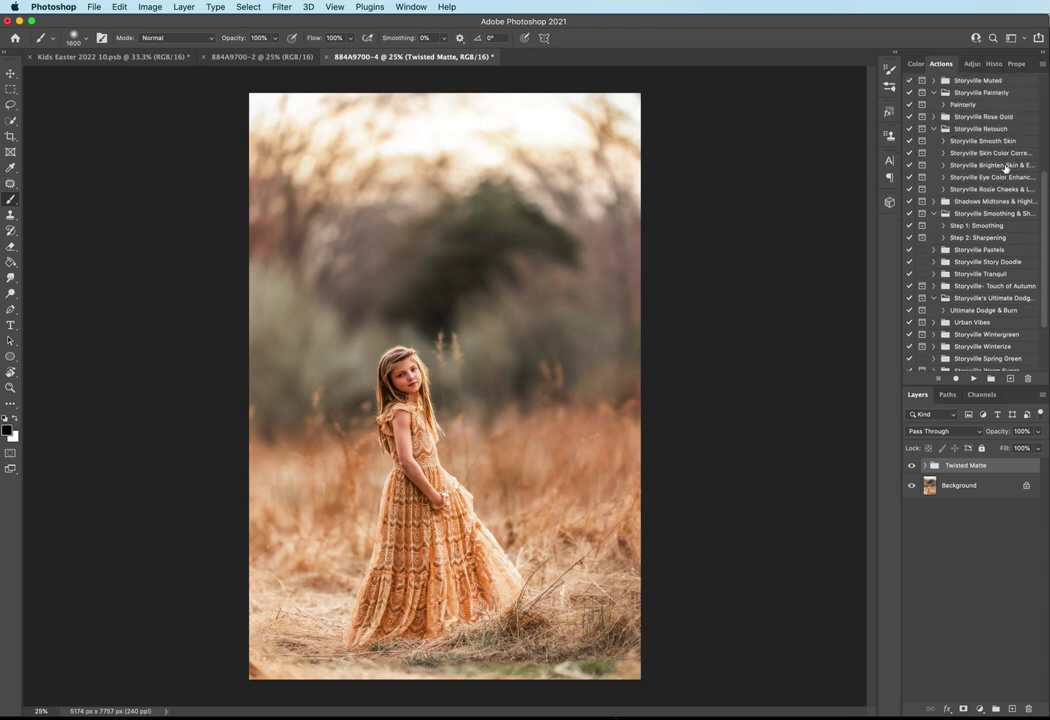
click(1005, 166)
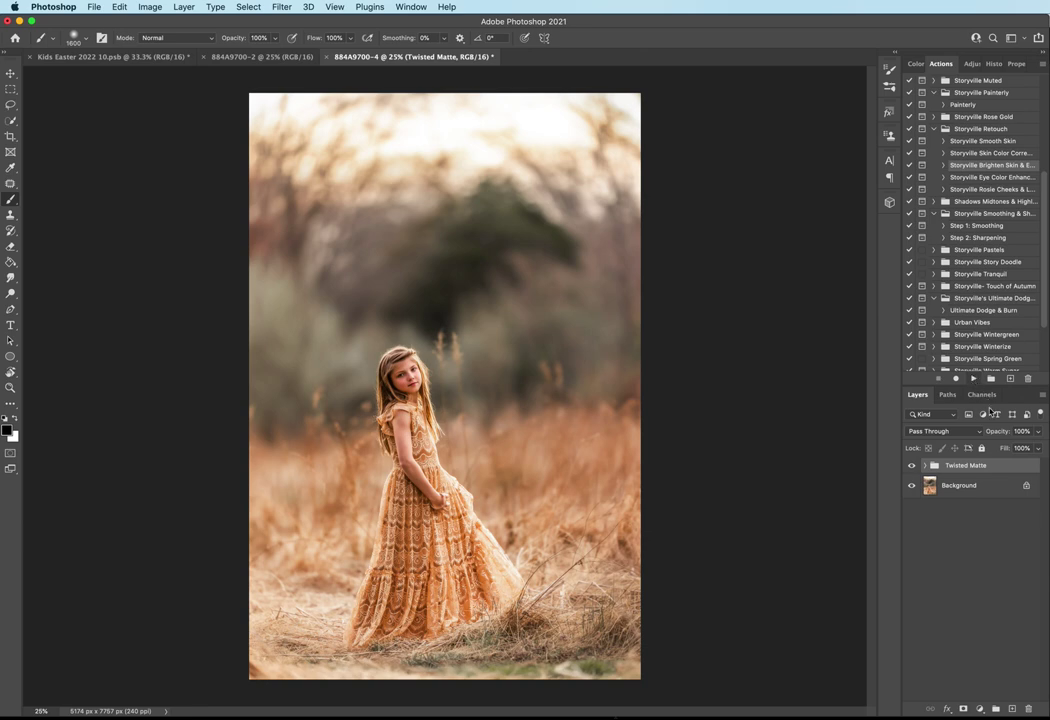
click(973, 378)
click(858, 282)
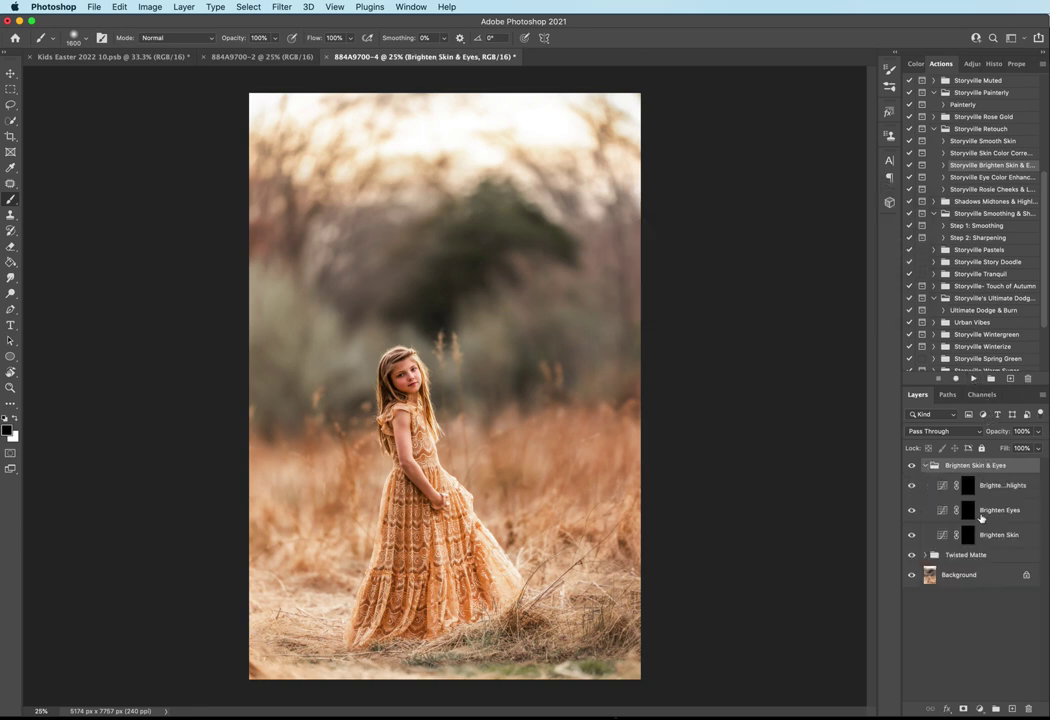
Paint white over the girl's irises on the Brighten Eyes layer mask with a small soft brush
click(976, 512)
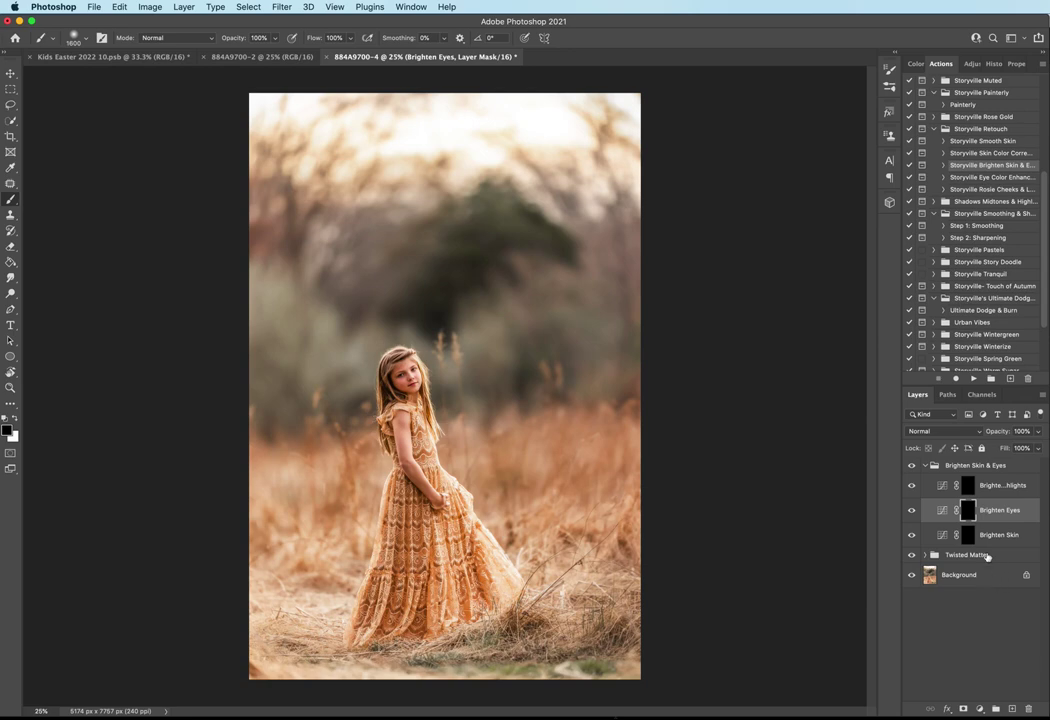
click(16, 421)
key(super+equal)
key(super+equal)
key(super+equal)
key(super+equal)
key(super+equal)
key(super+equal)
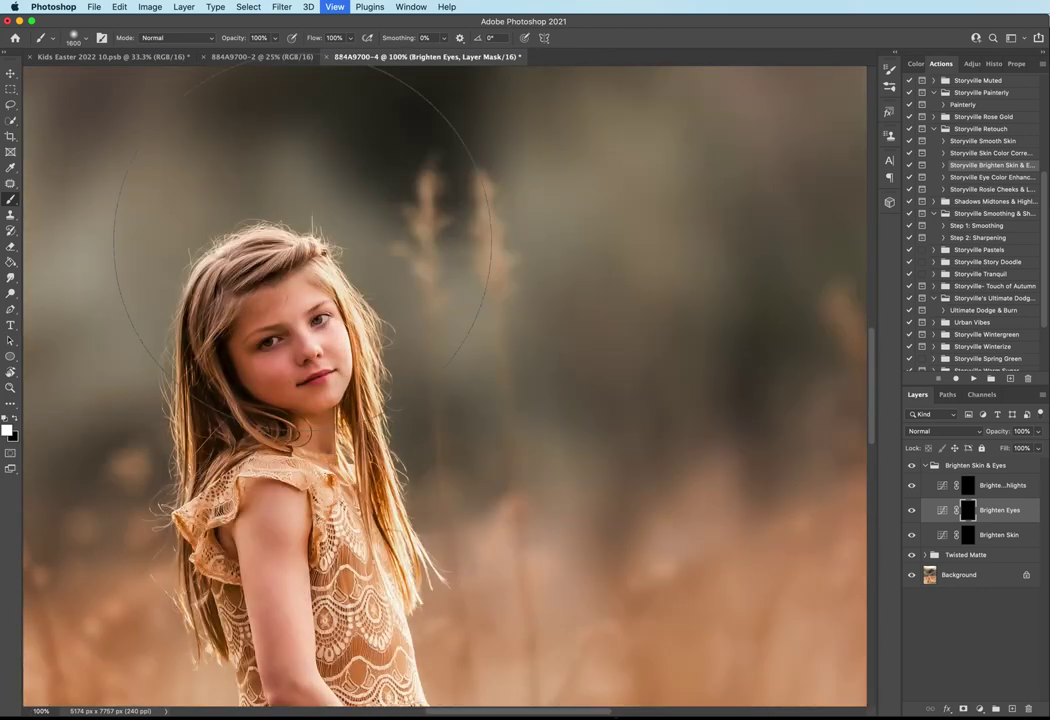
key(bracketleft)
key(bracketleft)
key(bracketleft)
key(bracketleft)
key(bracketleft)
key(bracketleft)
key(bracketleft)
key(bracketleft)
key(bracketleft)
key(bracketleft)
key(bracketleft)
key(bracketleft)
key(bracketleft)
key(bracketleft)
key(bracketleft)
key(bracketleft)
key(bracketleft)
key(bracketleft)
key(bracketleft)
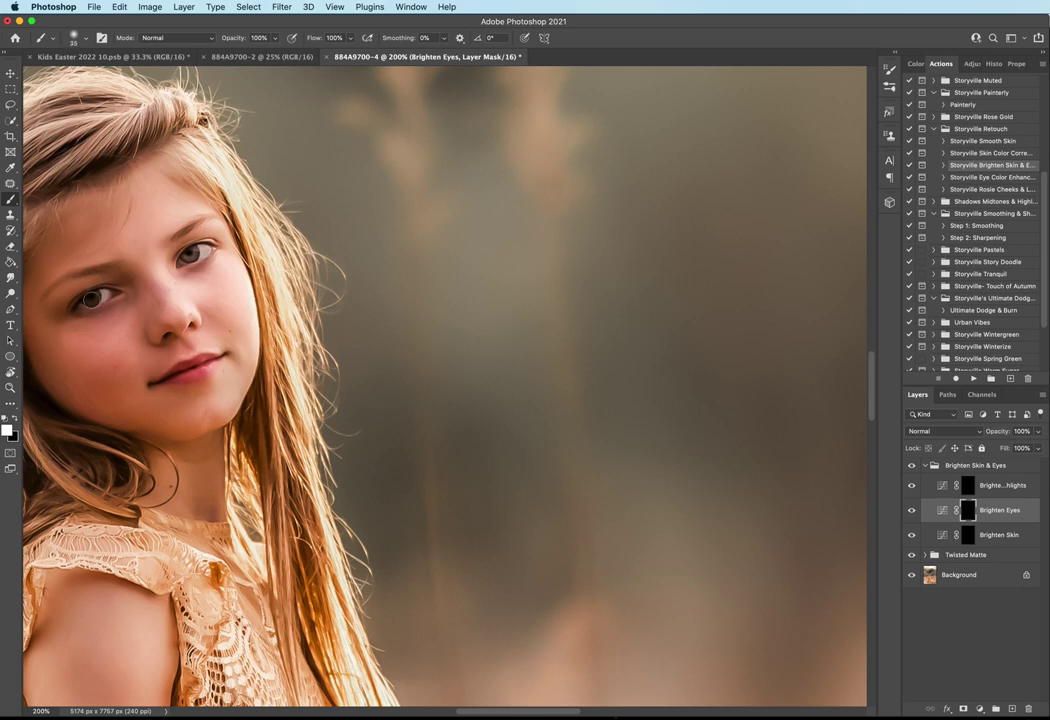
key(bracketleft)
key(bracketleft)
key(bracketleft)
key(bracketleft)
key(bracketleft)
key(bracketleft)
Set the Brighten Catchlights layer's opacity to 21% and compare the eyes with and without the Brighten Skin & Eyes group
click(993, 486)
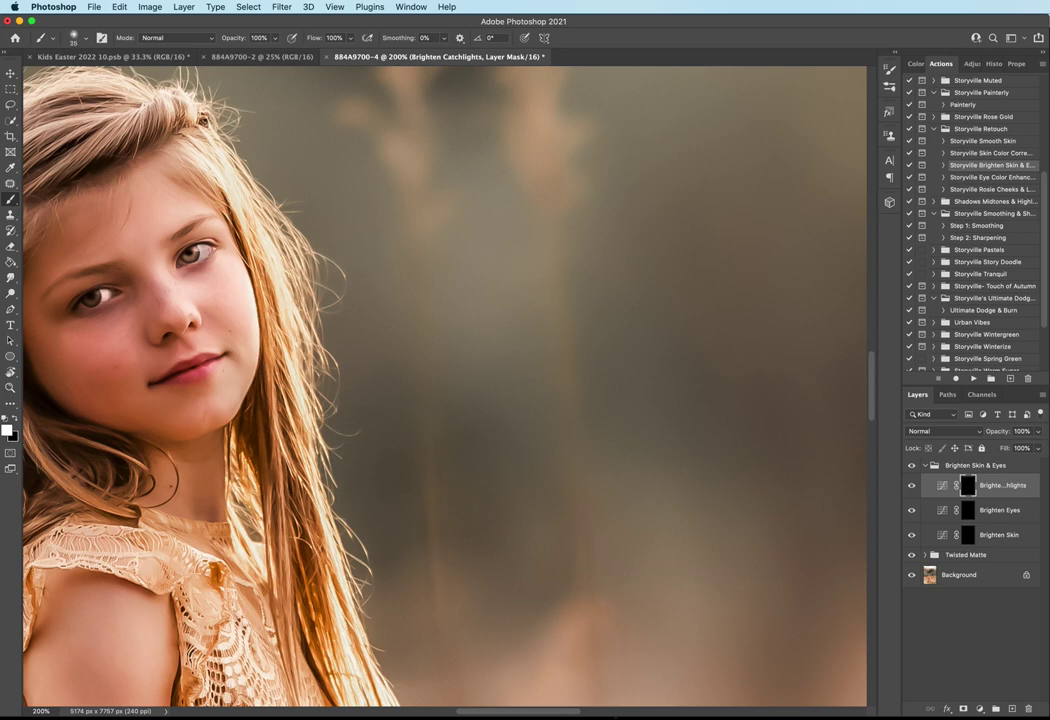
click(1020, 431)
text(8)
key(Return)
text(16)
key(Return)
click(912, 466)
click(912, 466)
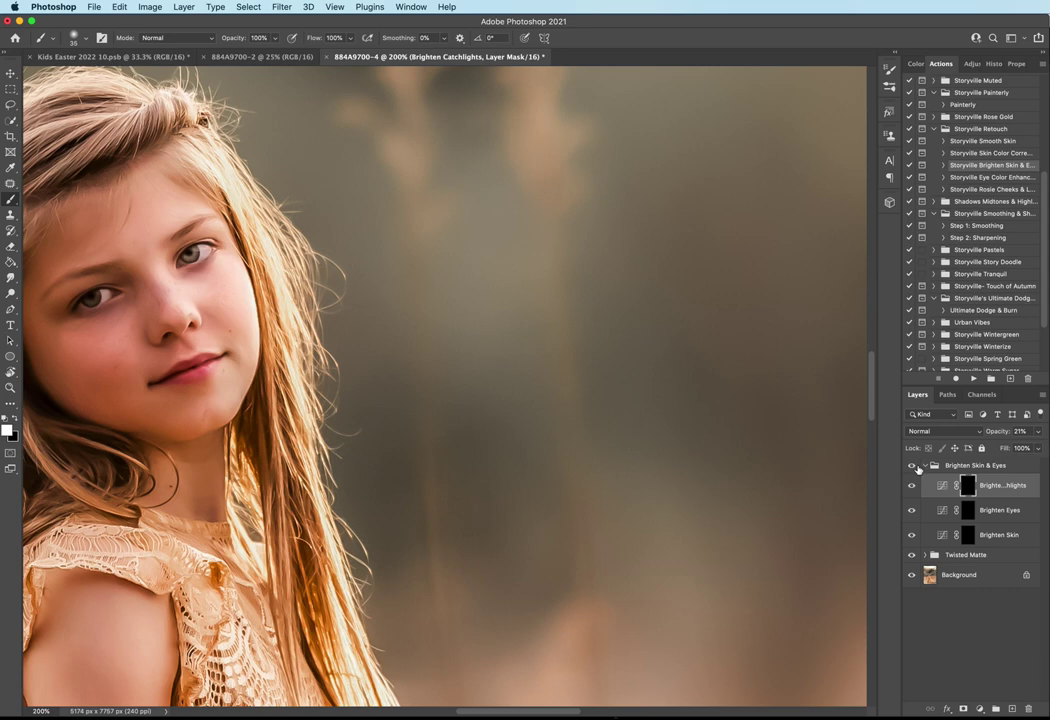
Paint white on the Brighten Skin layer mask over the girl's face with a 300 px brush and down her arm with a smaller one
click(969, 535)
key(super+minus)
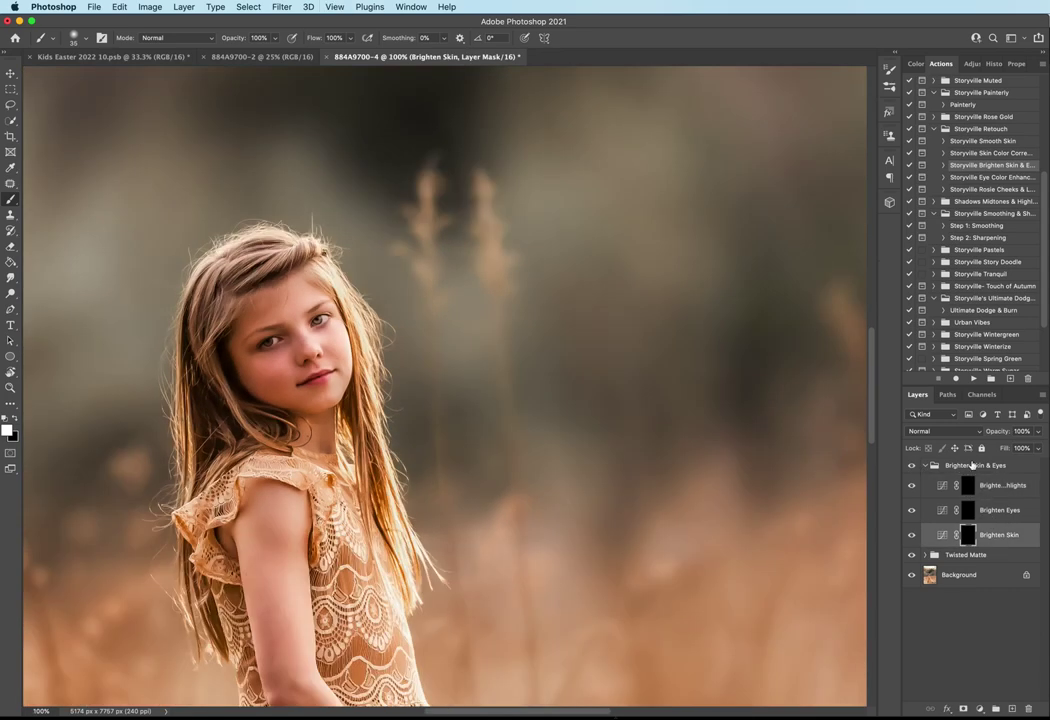
key(super+minus)
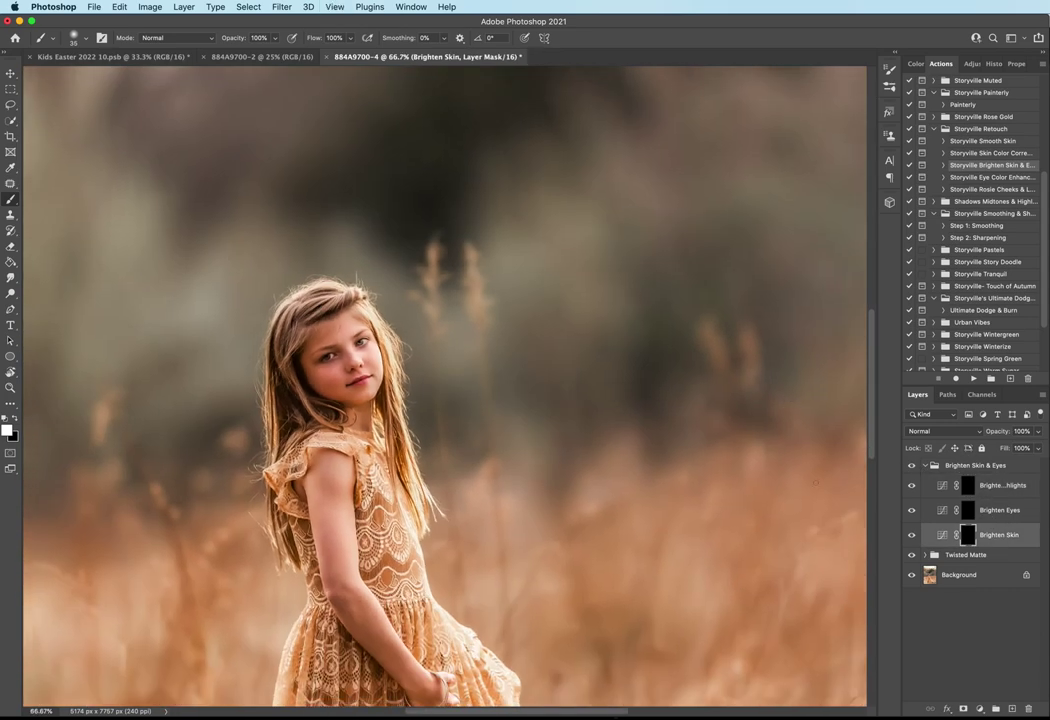
key(bracketright)
key(bracketright)
key(bracketright)
key(bracketright)
key(bracketright)
click(330, 350)
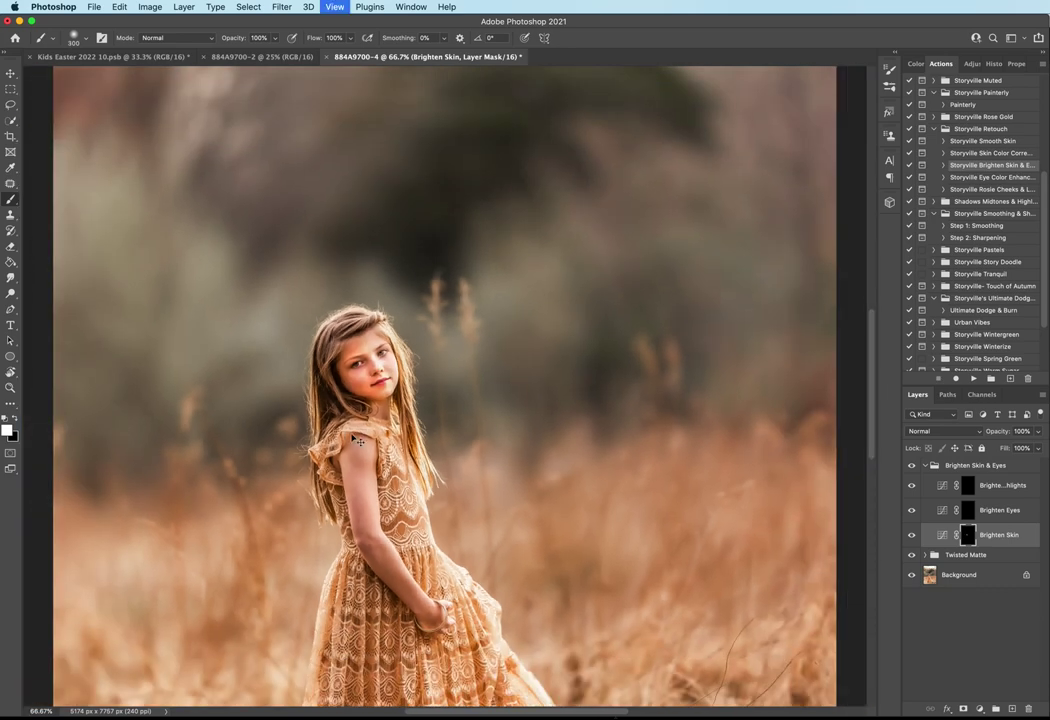
key(bracketleft)
key(super+minus)
key(bracketleft)
key(bracketleft)
key(bracketleft)
drag(358, 455, 367, 493)
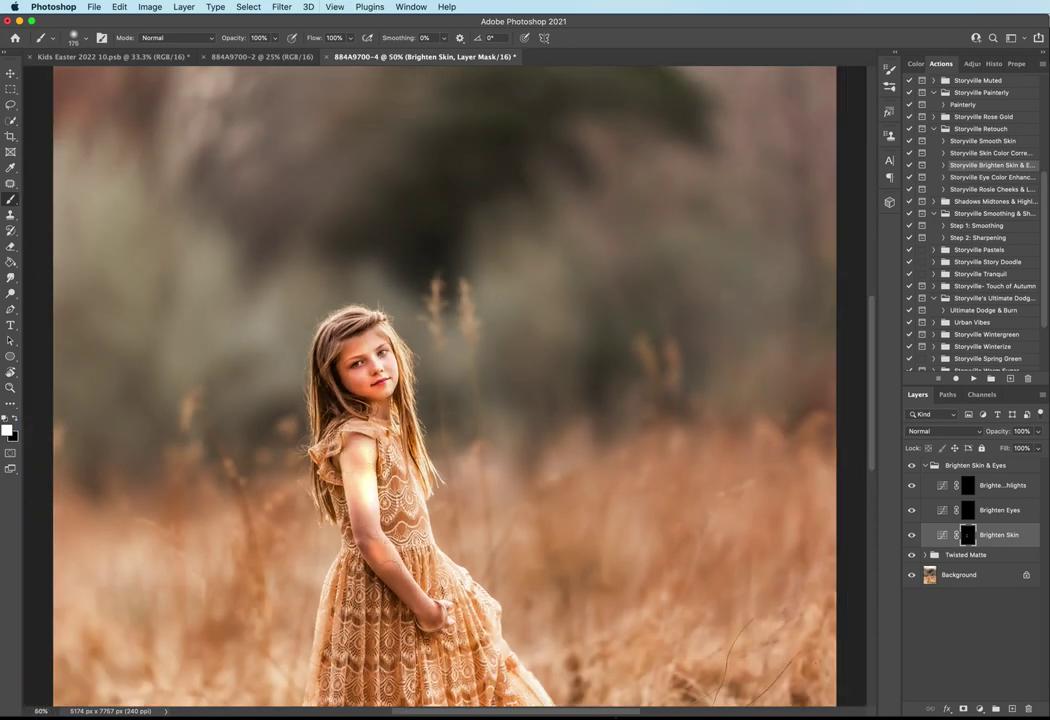
drag(390, 564, 431, 610)
Reduce the Brighten Skin layer's opacity to 18% and collapse the Brighten Skin & Eyes group
click(1007, 434)
drag(1007, 434, 946, 431)
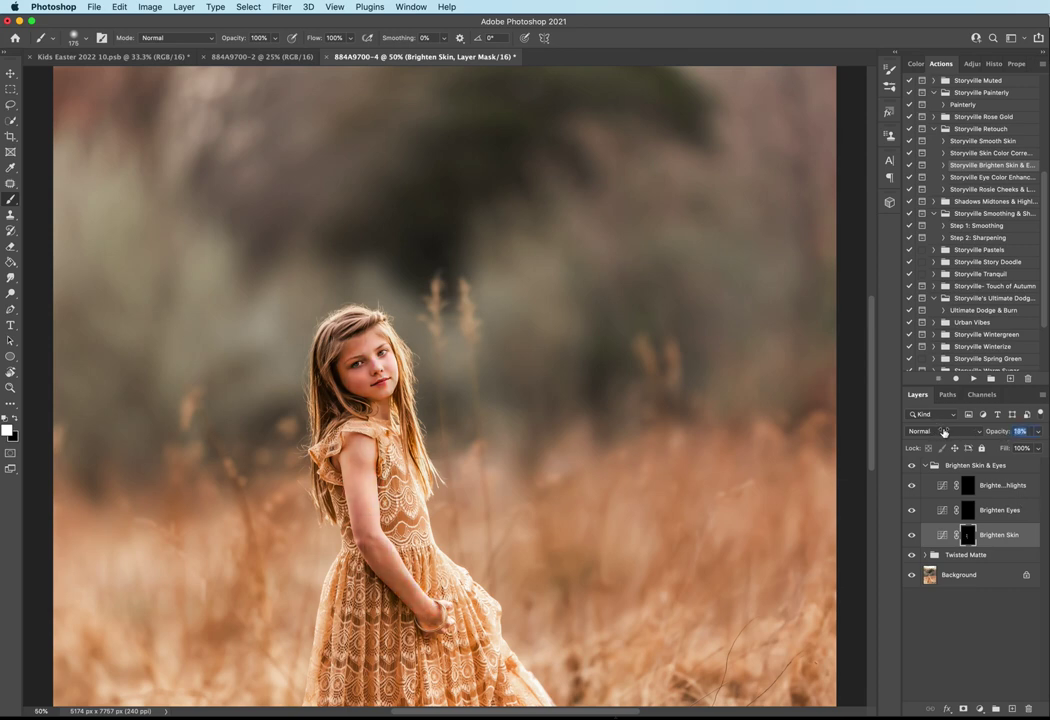
click(925, 466)
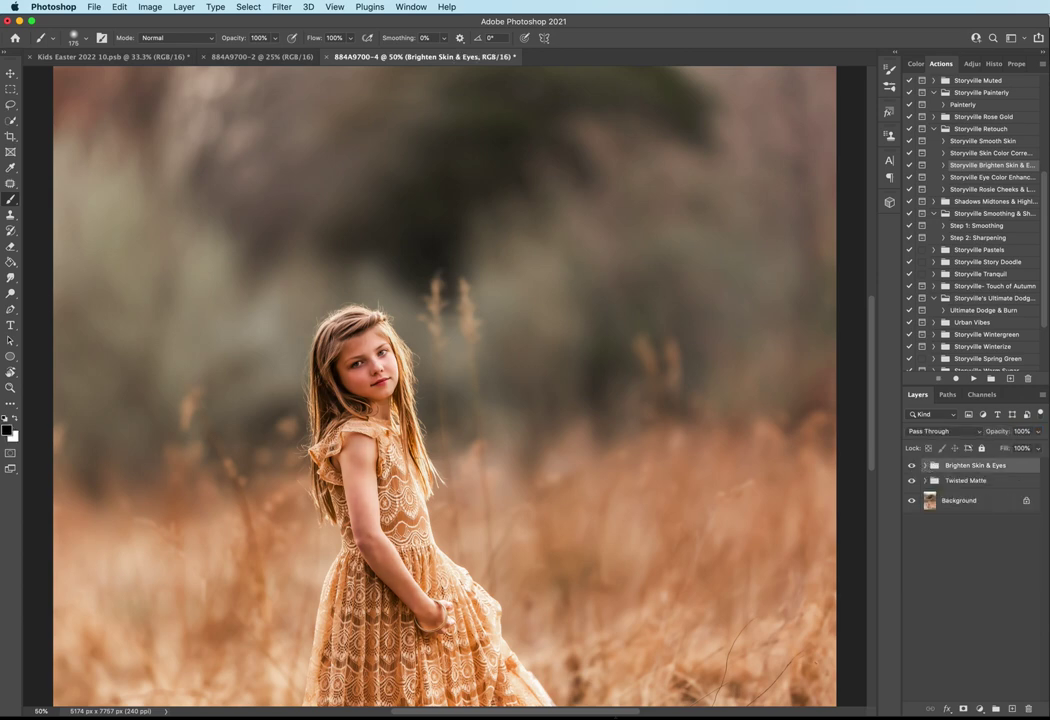
Flatten the image, discarding the hidden layers
click(184, 7)
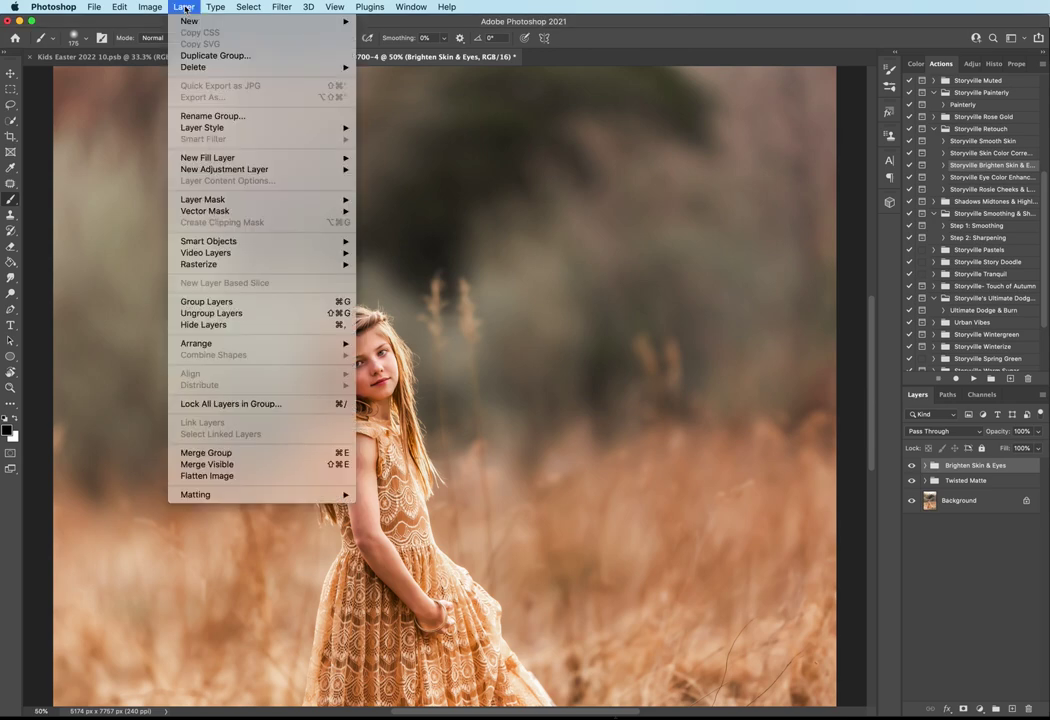
click(212, 478)
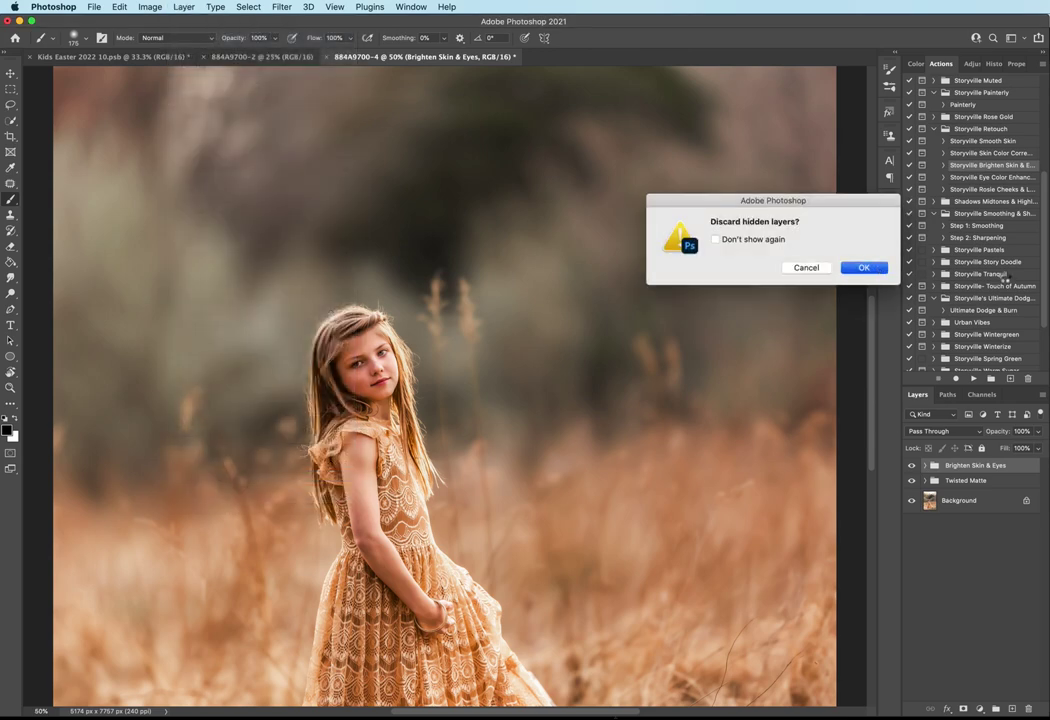
click(876, 269)
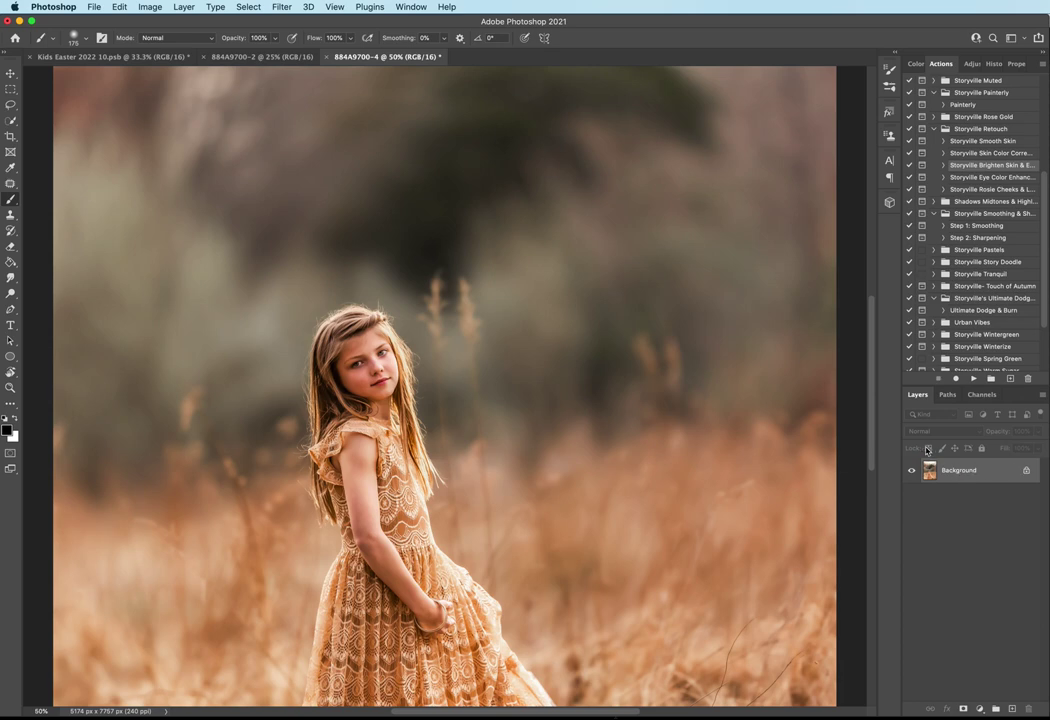
Run the Storyville Painterly action on the flattened portrait
key(super+minus)
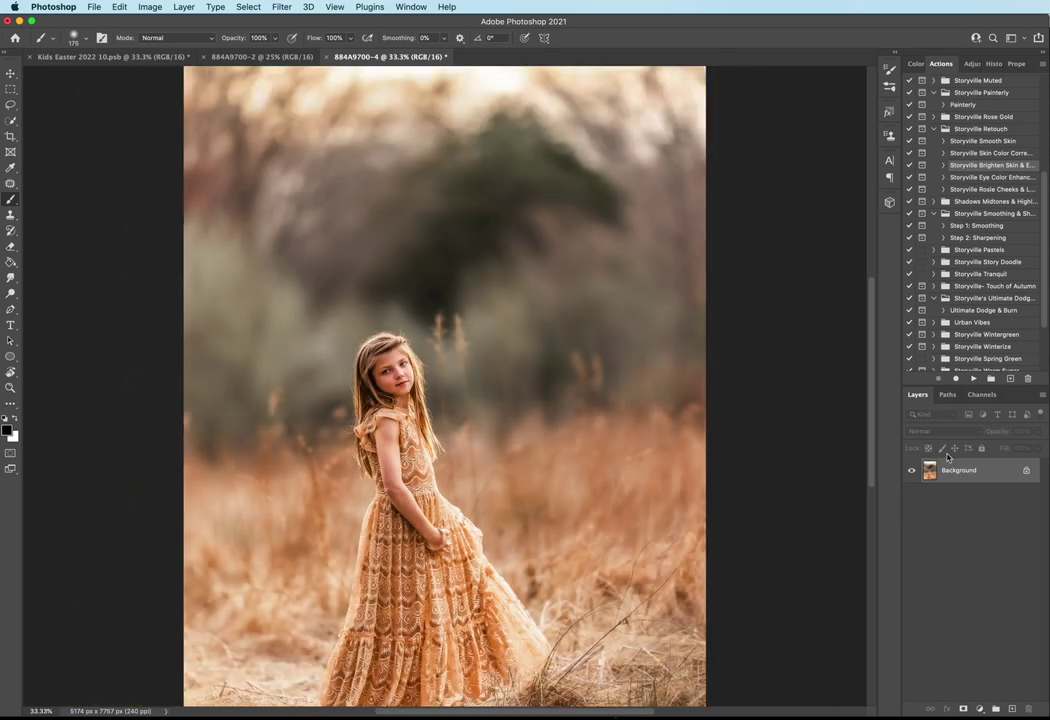
click(965, 104)
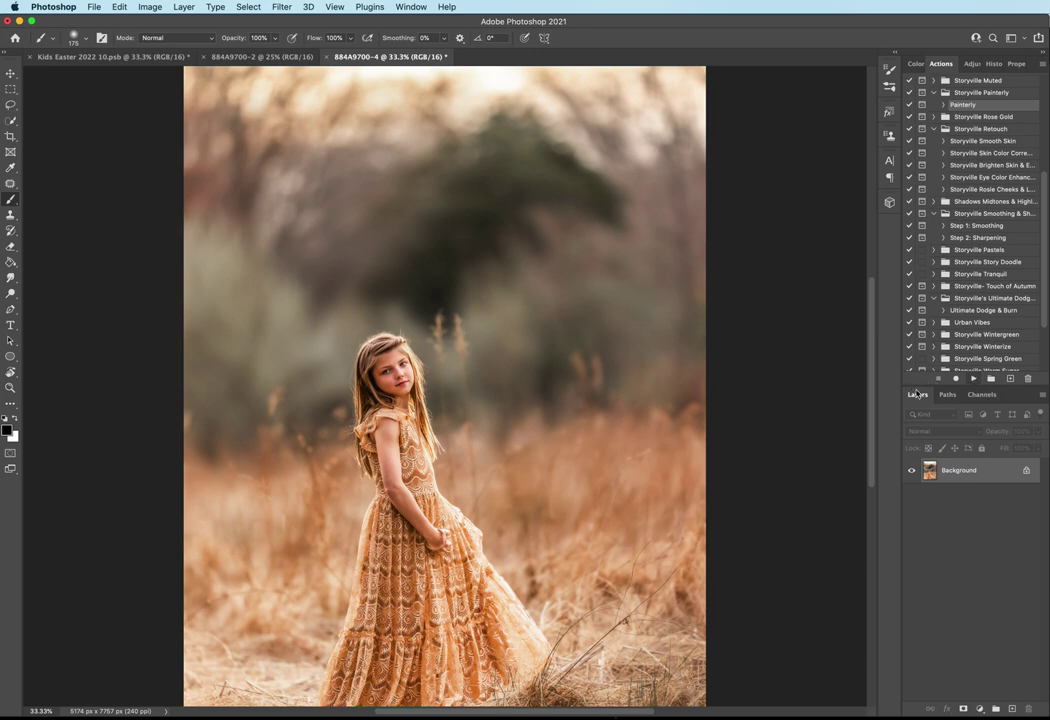
click(858, 297)
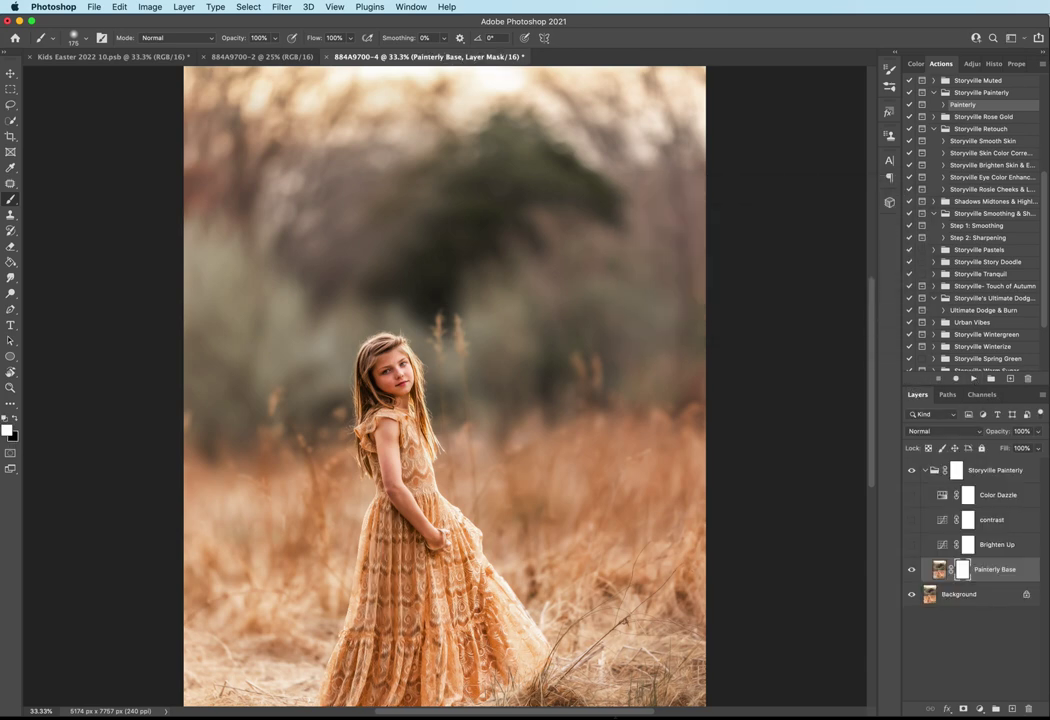
click(990, 92)
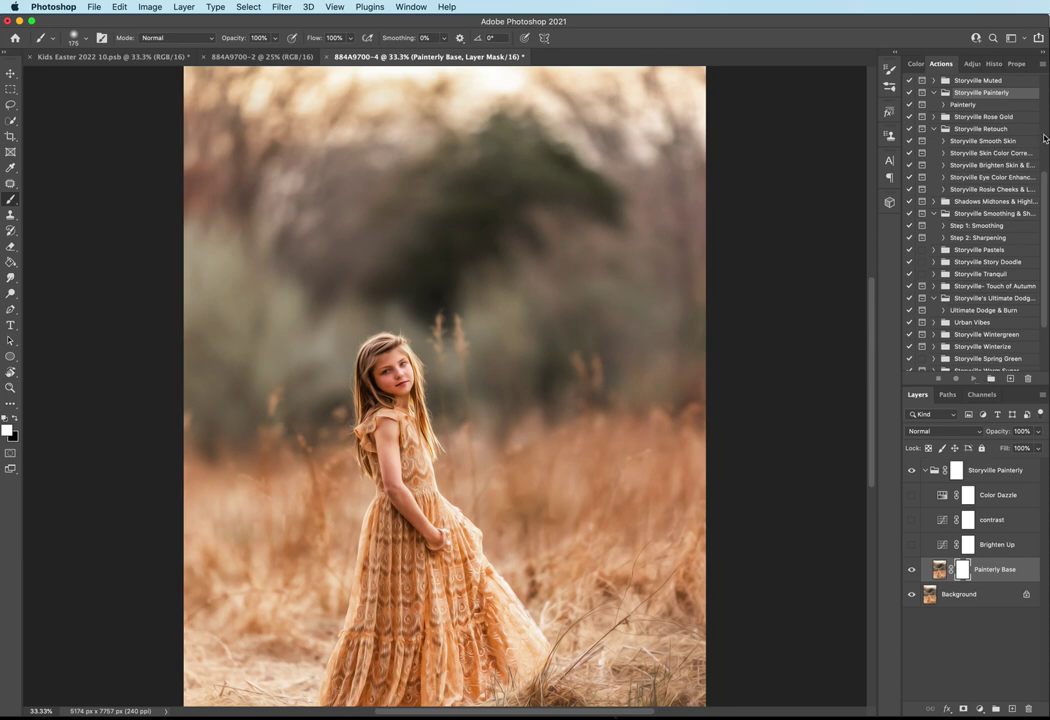
click(950, 104)
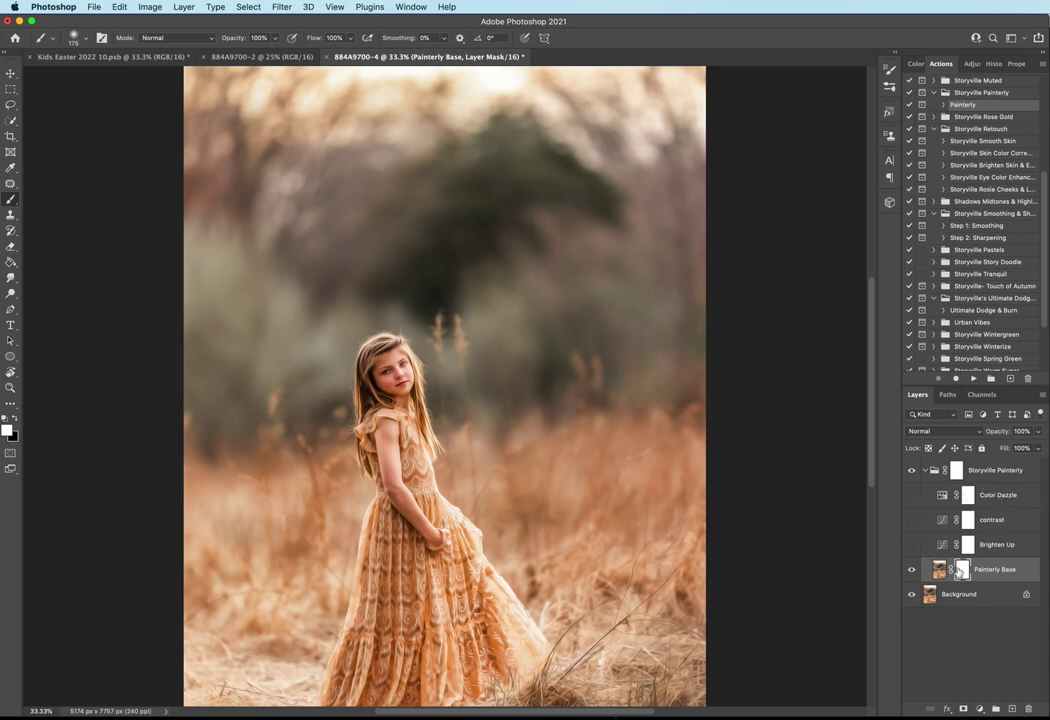
Paint black with a 400 px brush on the Painterly Base layer mask over the girl and her dress
click(15, 419)
key(bracketleft)
key(bracketleft)
key(bracketright)
key(bracketright)
key(bracketright)
key(super+minus)
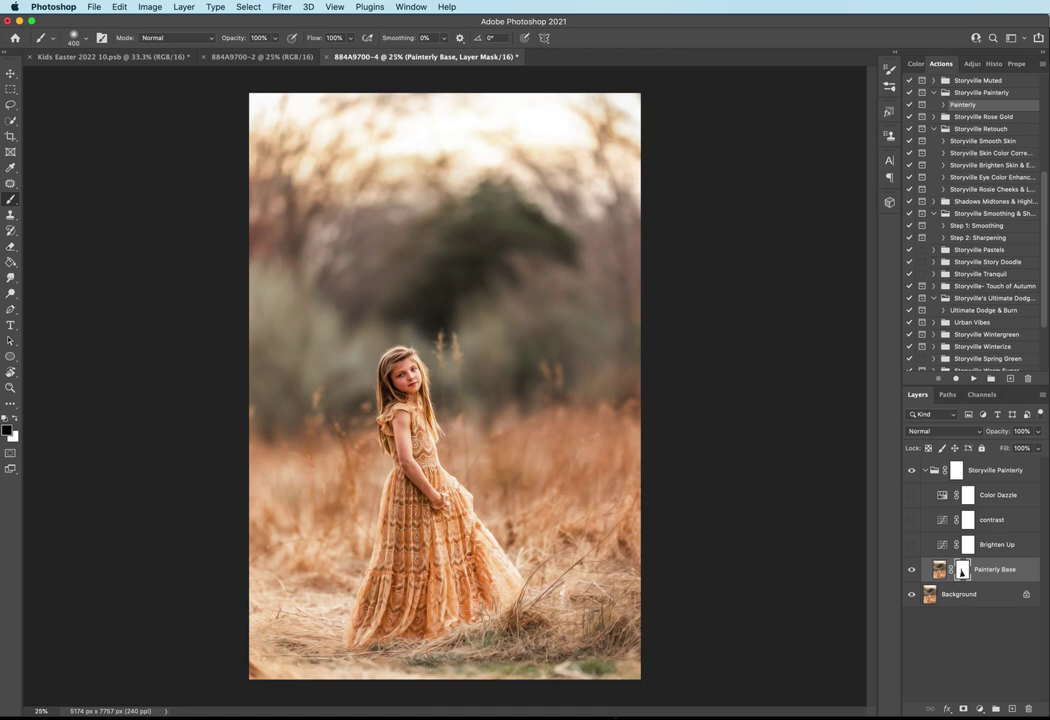
Refine the Painterly Base mask on the girl with a 150 px black brush at 30% opacity
key(super+equal)
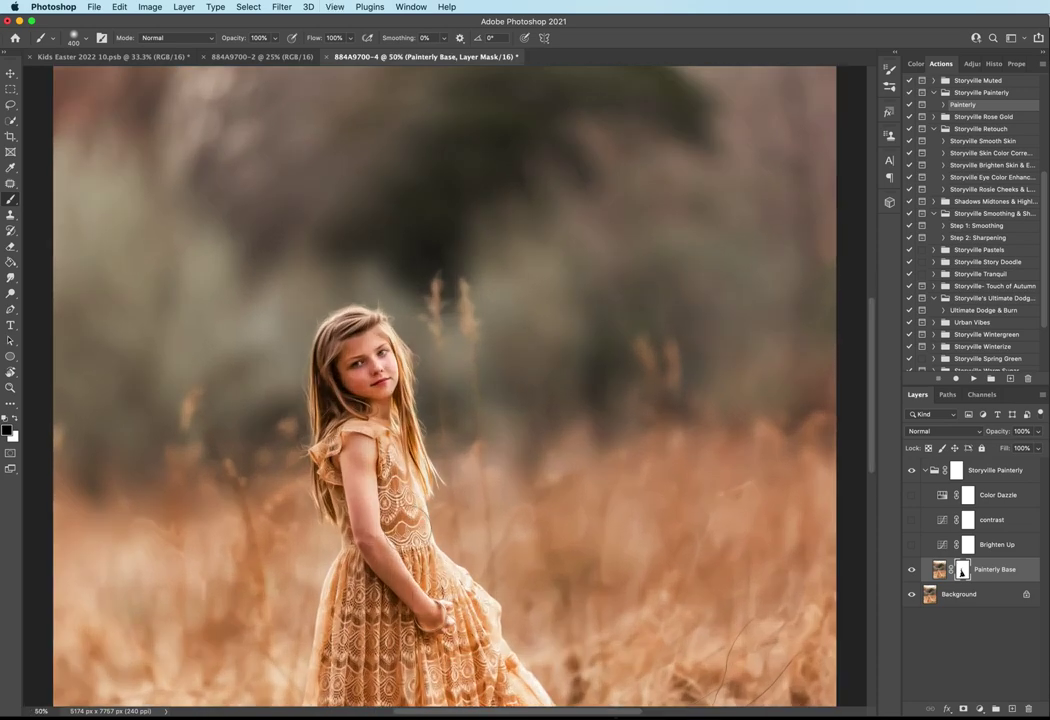
key(bracketleft)
drag(235, 41, 193, 40)
key(bracketleft)
key(super+minus)
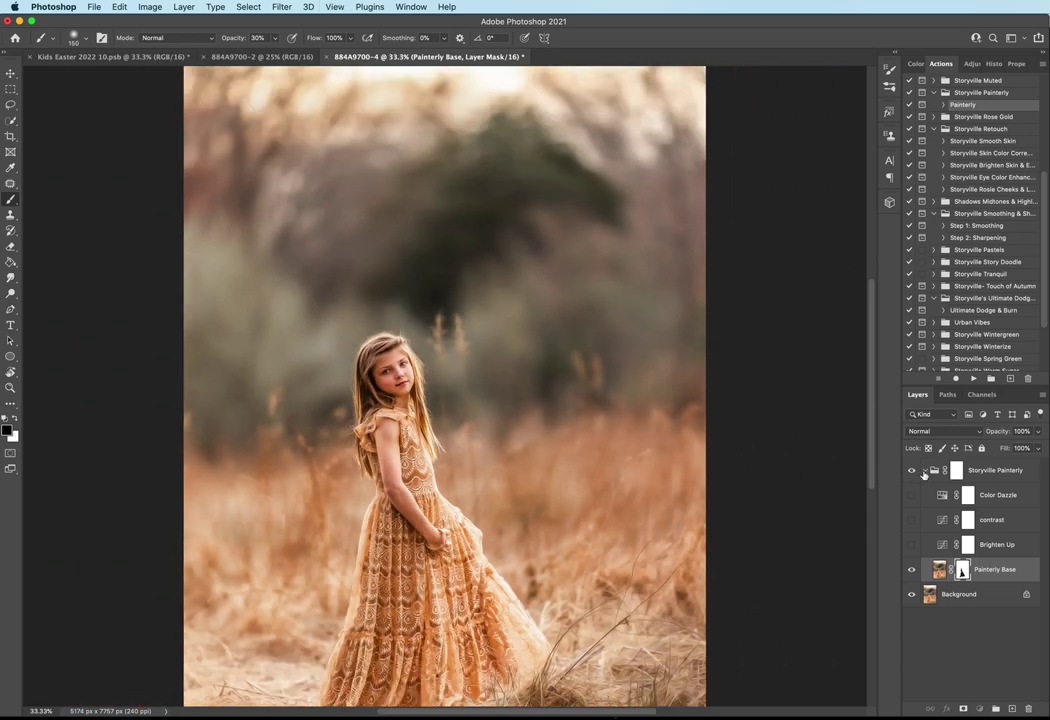
Collapse the Storyville Painterly group and compare the portrait with and without it, both in full and up close
click(925, 471)
click(912, 471)
key(super+minus)
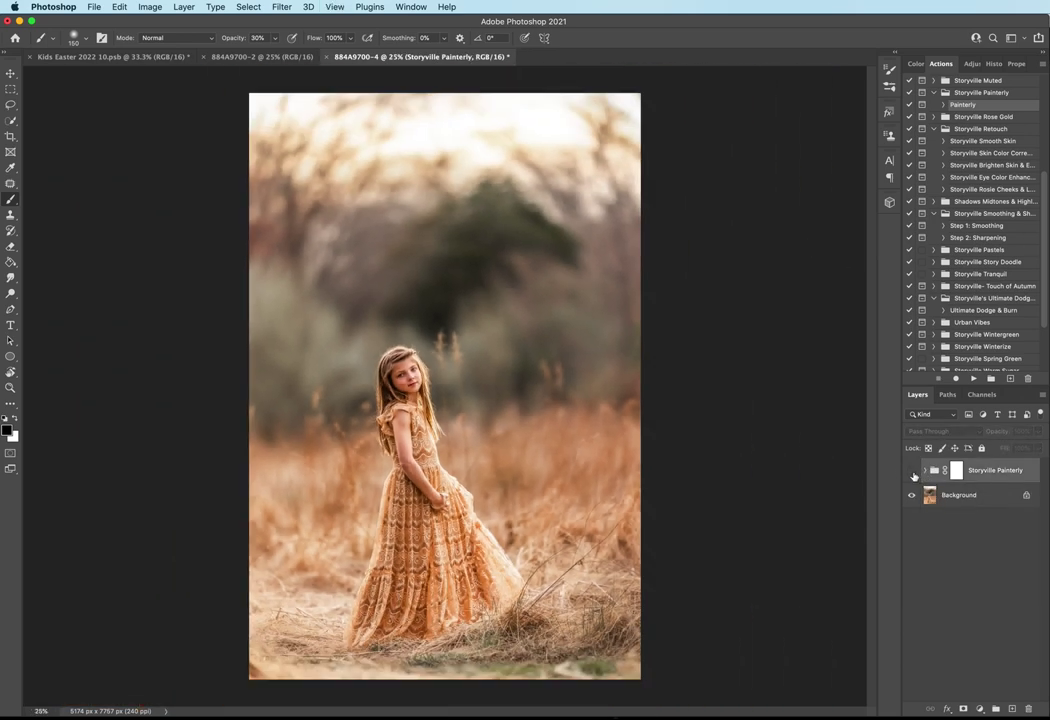
click(912, 471)
click(912, 471)
key(super+plus)
key(super+plus)
key(super+plus)
click(912, 471)
Run the Ultimate Dodge & Burn action and show the sub-groups of its layer group
key(super+minus)
key(super+minus)
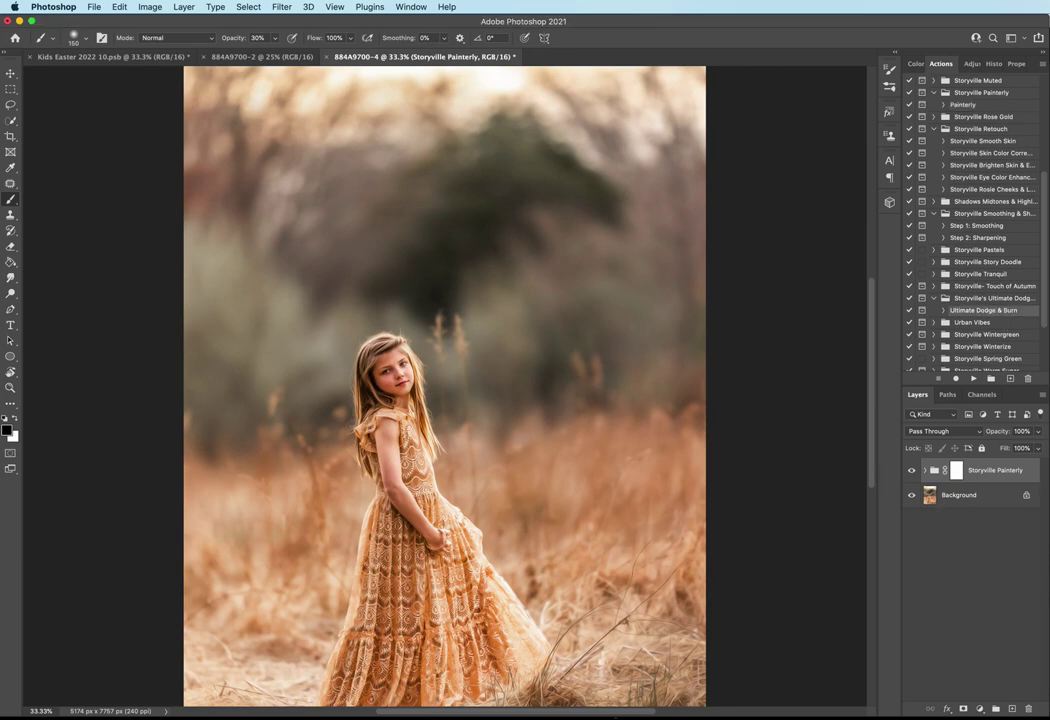
click(974, 379)
click(858, 283)
click(925, 471)
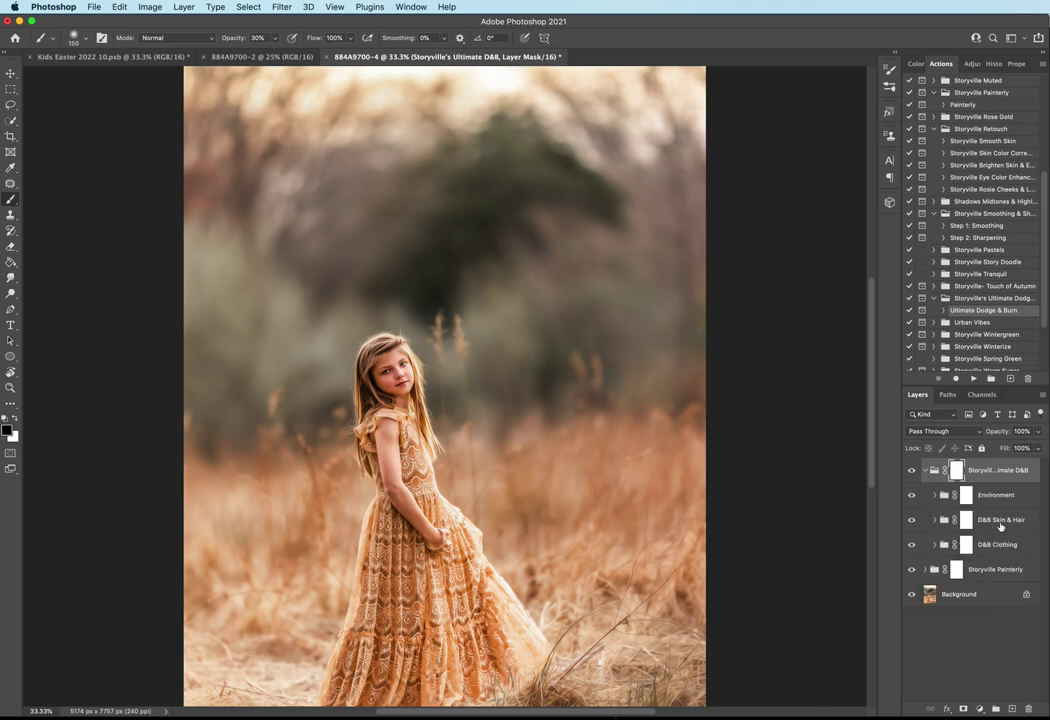
Paint white at 100% opacity on the D&B Clothing group's Extra Dodge mask over the dress, using a 125 px brush on the bodice
click(934, 544)
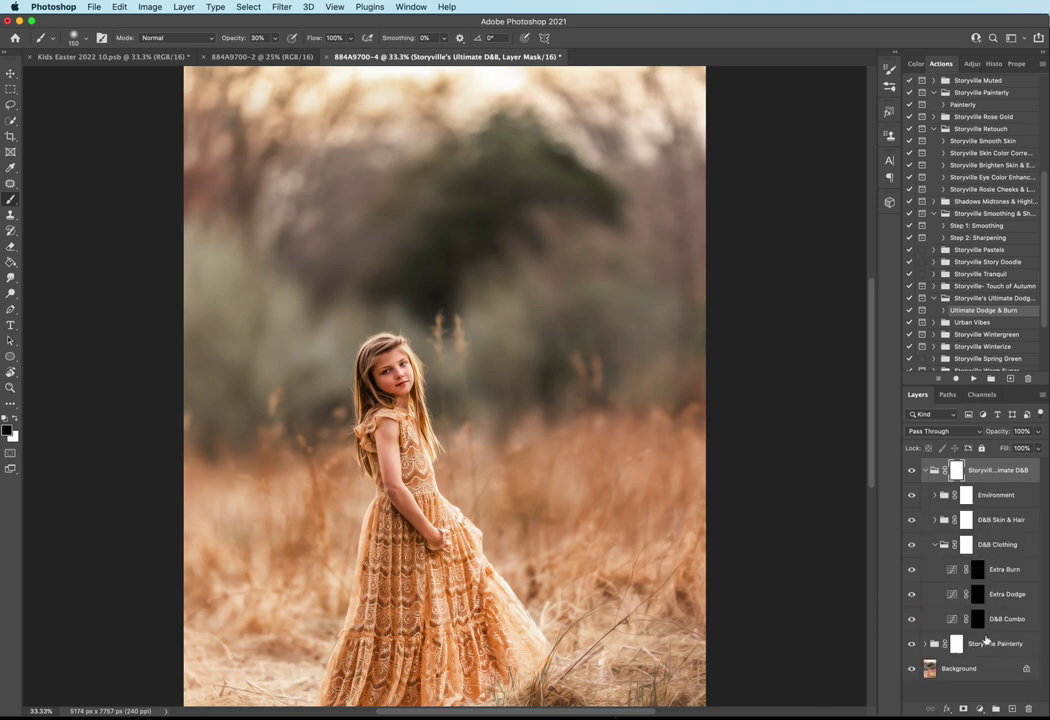
click(980, 599)
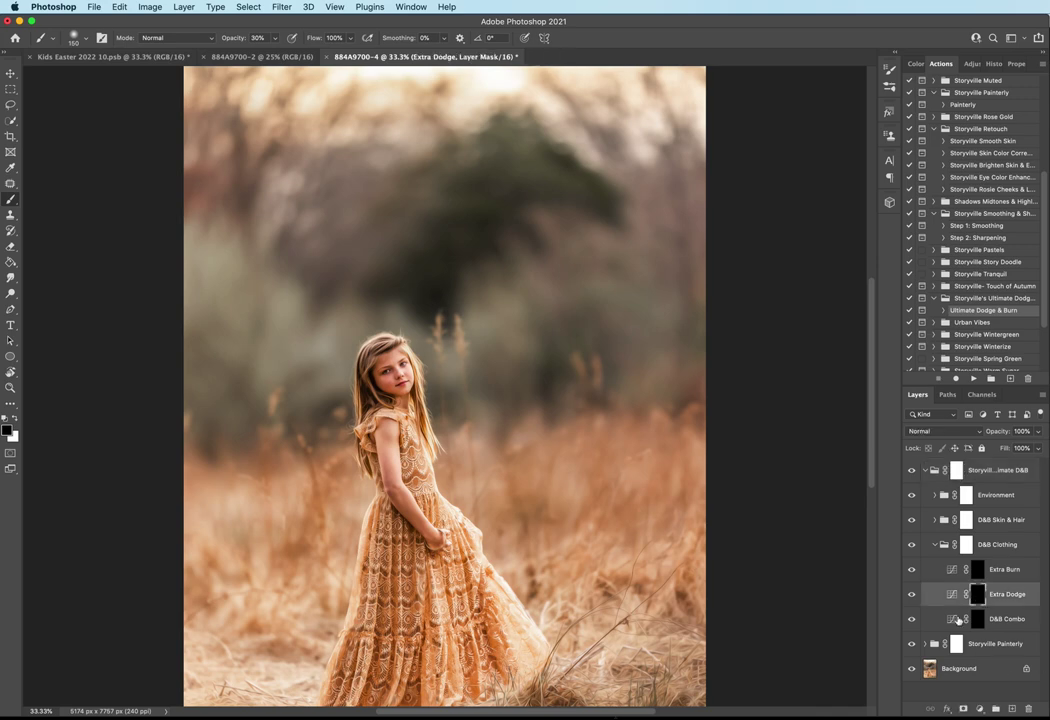
click(15, 418)
drag(232, 38, 369, 38)
key(super+minus)
key(bracketright)
key(bracketright)
key(bracketright)
key(bracketright)
key(bracketright)
key(bracketright)
key(bracketright)
mouse_move(408, 524)
mouse_down()
mouse_move(406, 512)
mouse_move(434, 544)
mouse_move(379, 578)
mouse_move(431, 586)
mouse_move(441, 540)
mouse_up()
key(bracketleft)
key(bracketleft)
key(bracketleft)
mouse_move(420, 441)
mouse_down()
mouse_move(424, 456)
mouse_move(420, 436)
mouse_up()
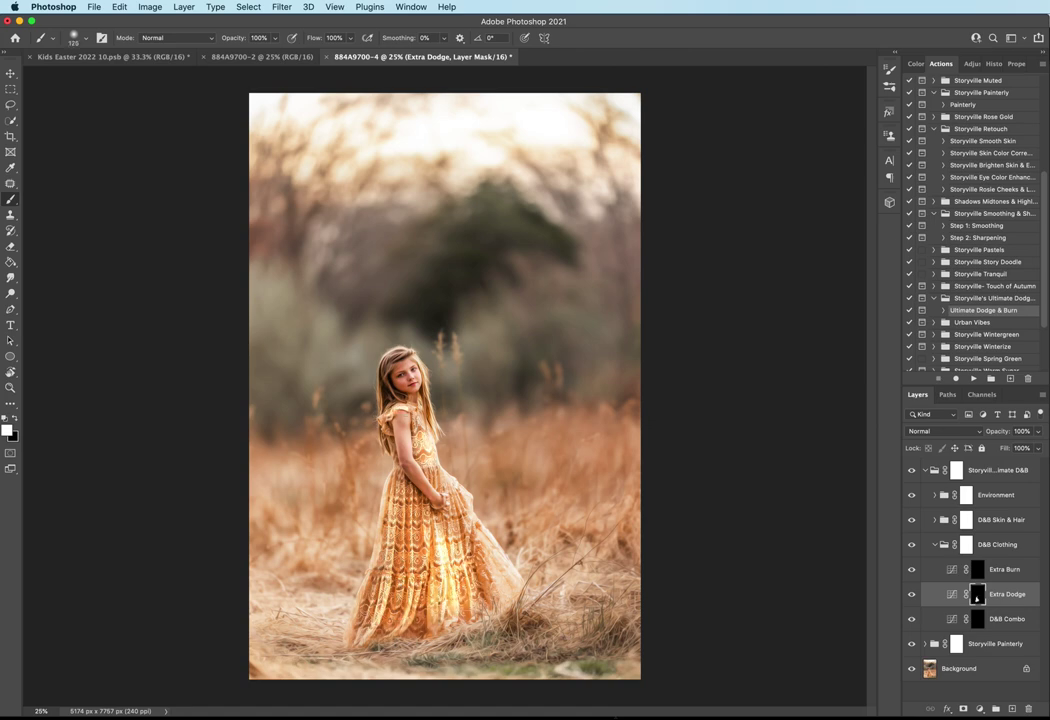
Reduce the clothing Extra Dodge layer's opacity to 43% and collapse the D&B Clothing group
click(1001, 431)
mouse_move(1003, 431)
mouse_down()
mouse_move(913, 420)
mouse_move(934, 420)
mouse_move(940, 459)
mouse_up()
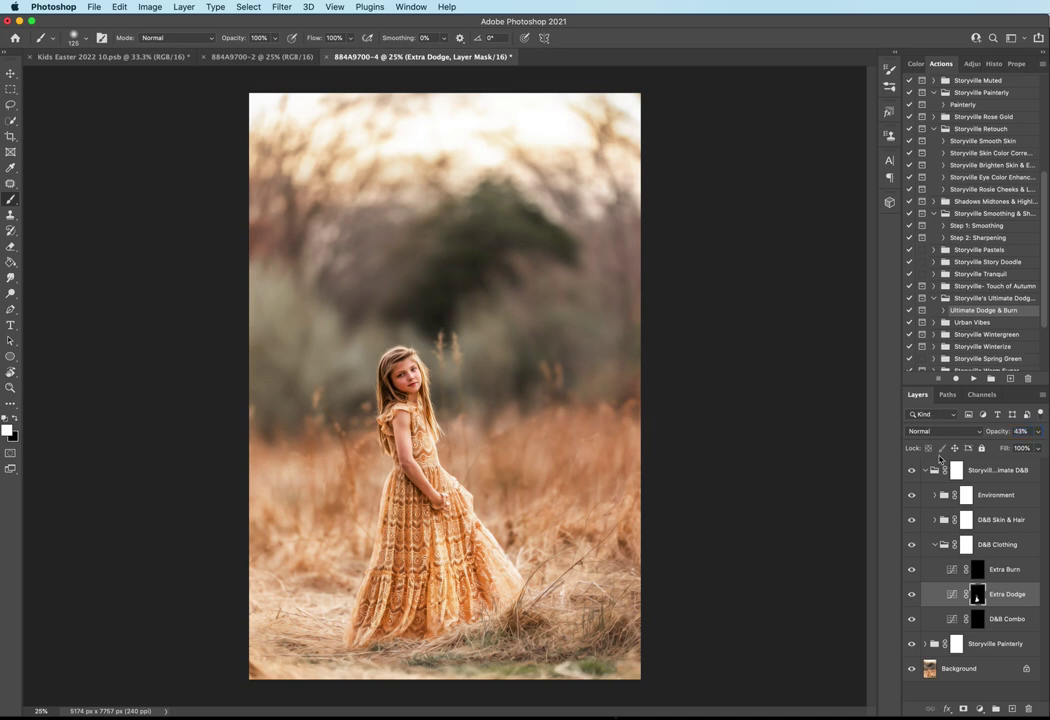
click(934, 544)
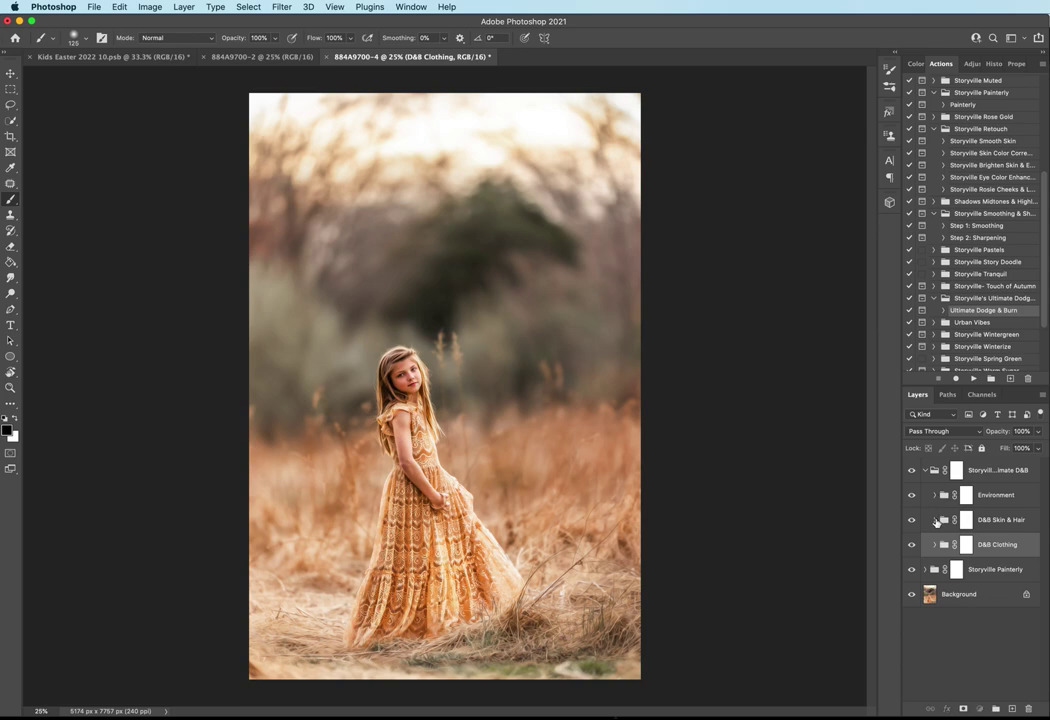
Brighten the girl's hair by painting white at 48% opacity on the D&B Skin & Hair group's Dodge 1 mask, then collapse the group
click(935, 520)
click(978, 619)
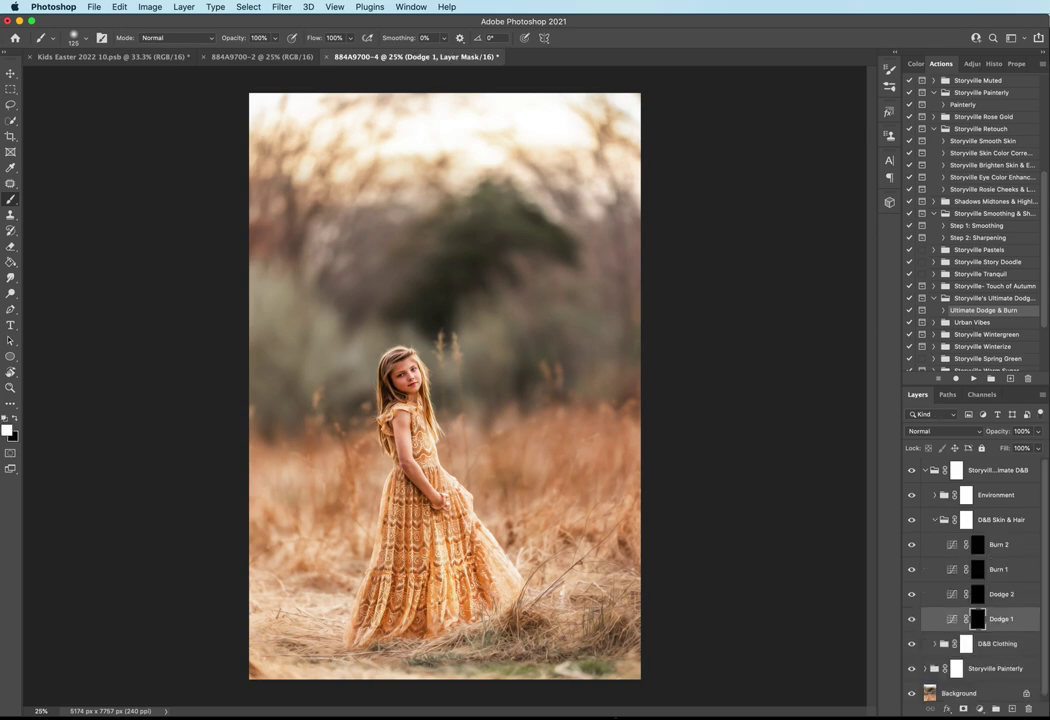
key(super+plus)
key(super+plus)
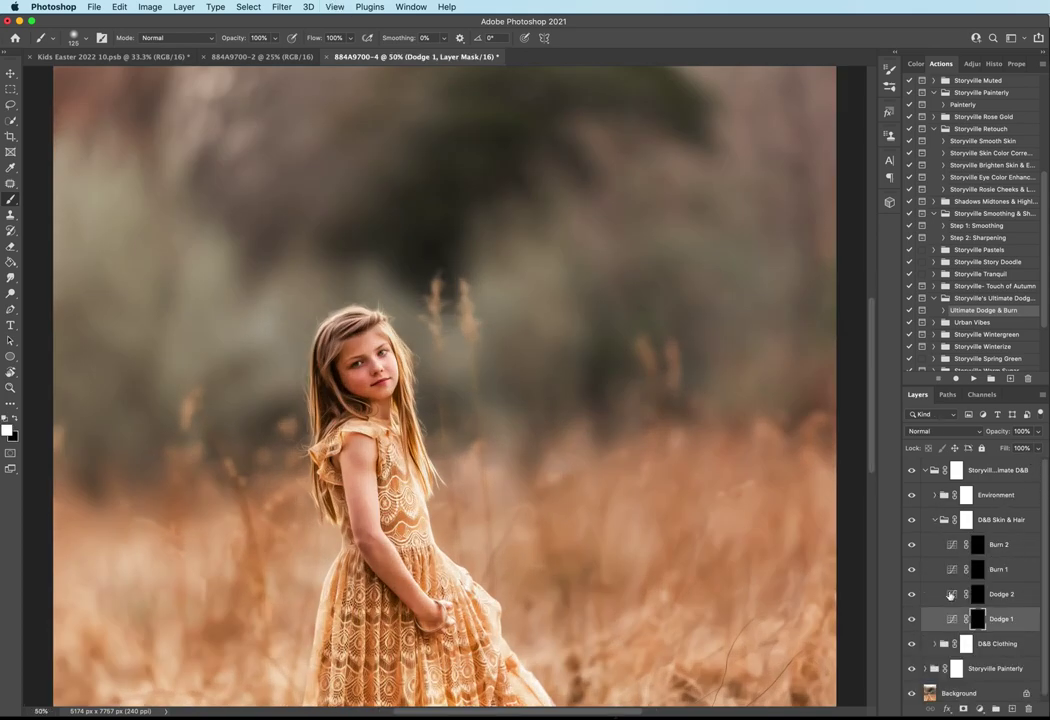
key(super+plus)
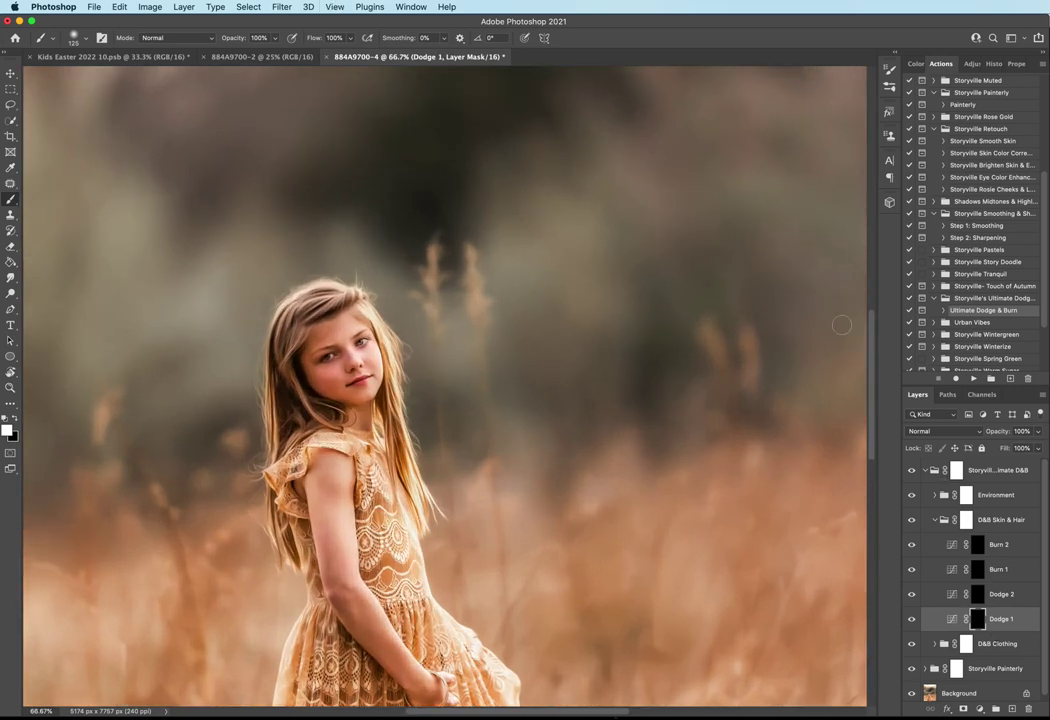
drag(242, 40, 208, 38)
key(bracketright)
key(bracketright)
key(bracketright)
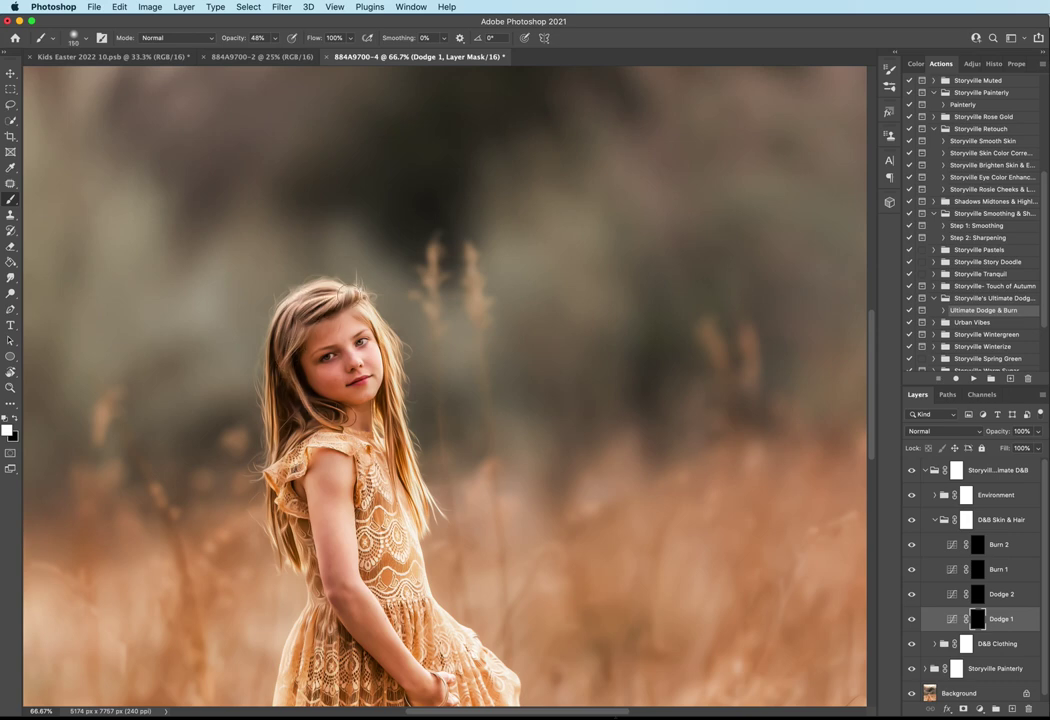
key(bracketleft)
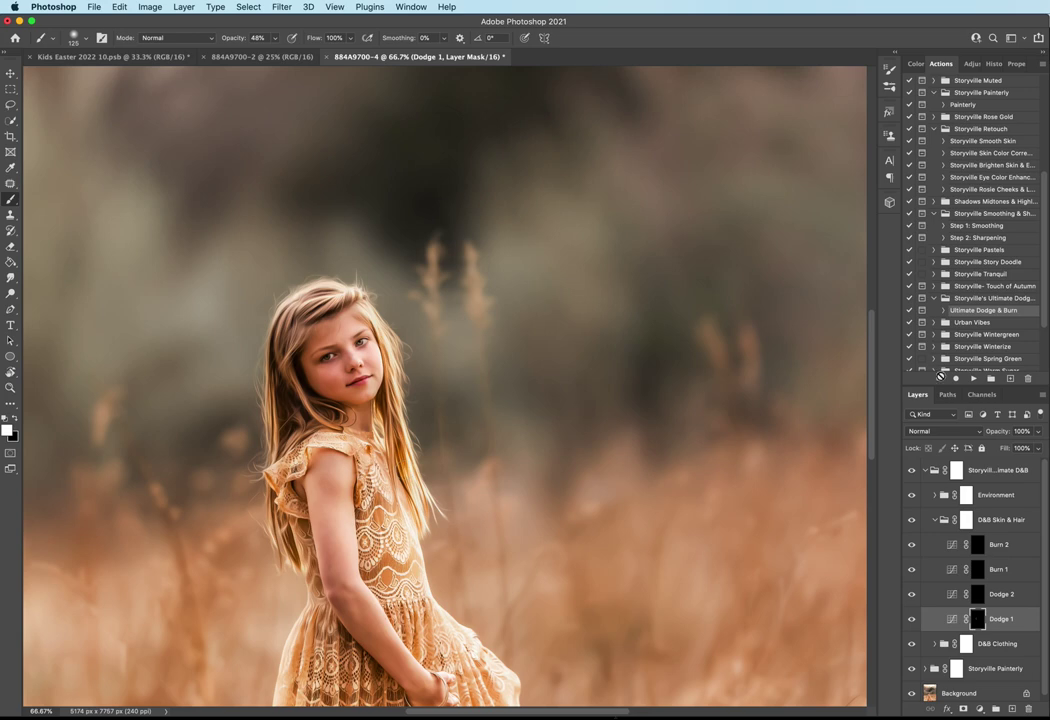
click(934, 521)
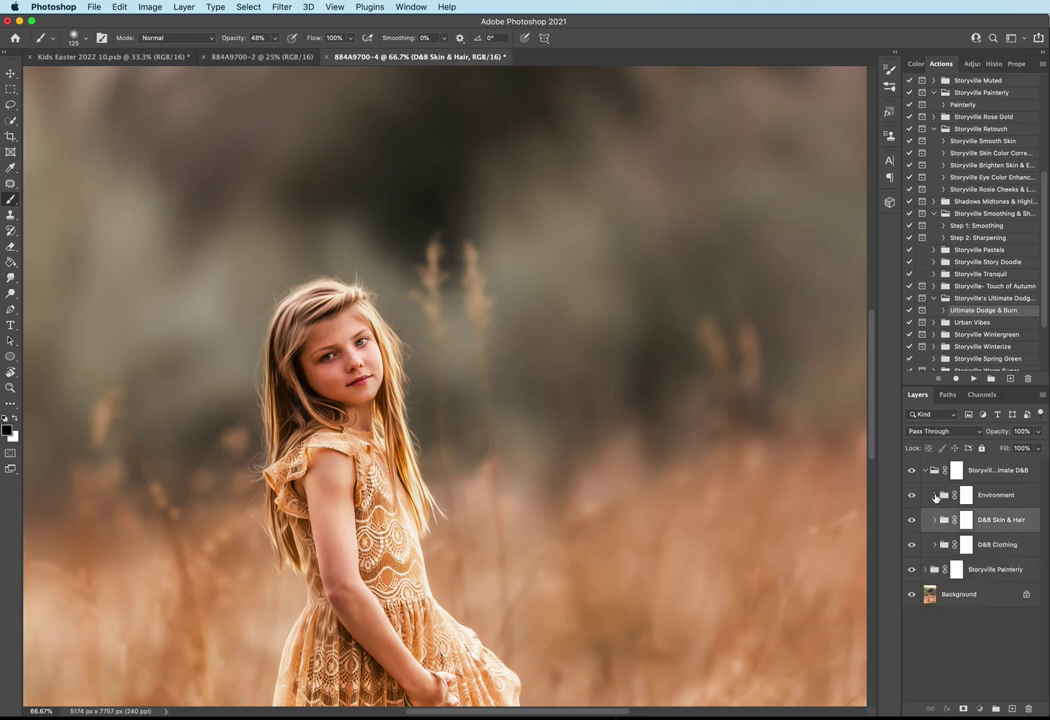
Paint white with a 1300 px brush at 48% opacity on the Environment group's Extra Dodge mask over the grass beside the girl
click(935, 496)
key(super+minus)
key(super+minus)
click(980, 570)
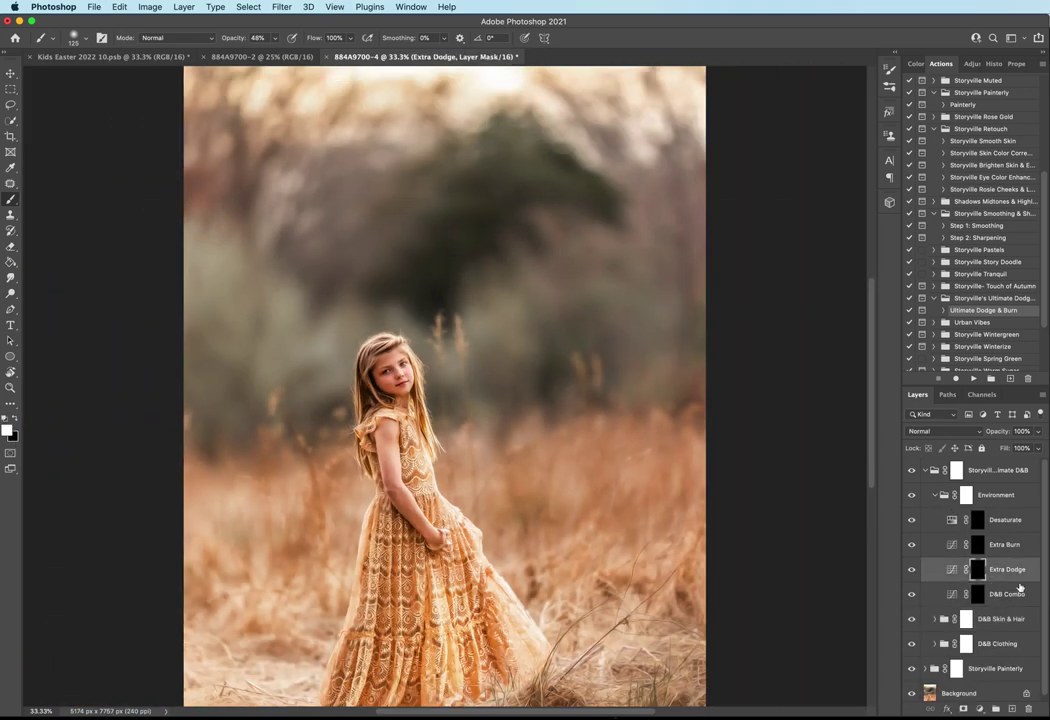
key(super+minus)
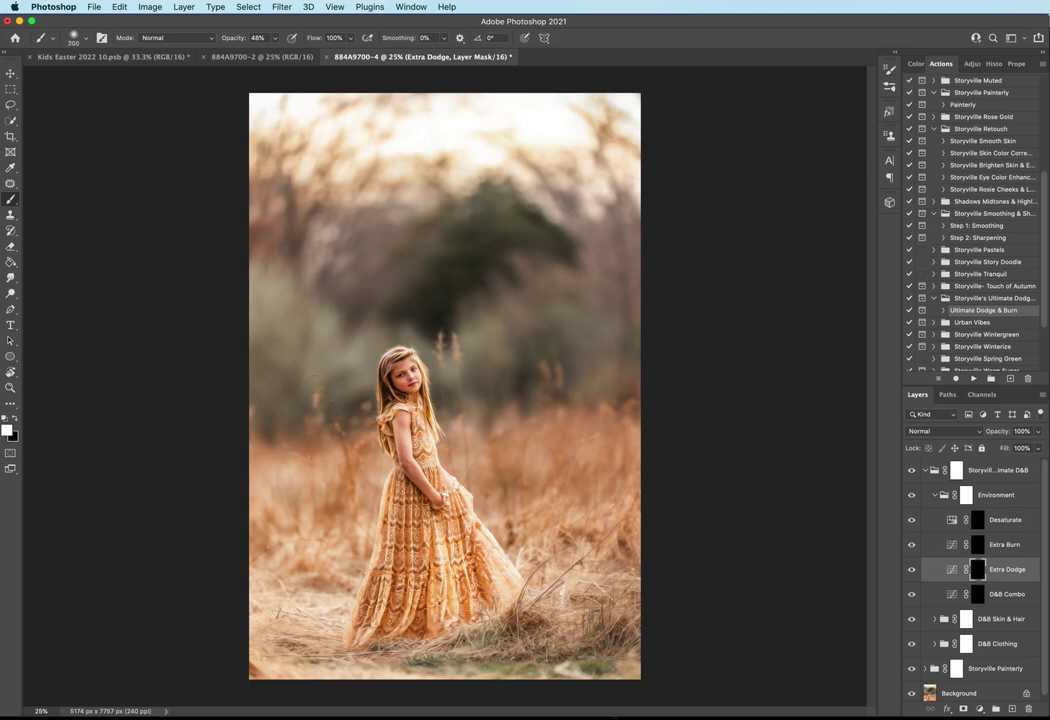
key(bracketright)
key(bracketright)
key(bracketright)
key(bracketright)
key(bracketright)
key(bracketright)
key(bracketright)
key(bracketright)
key(bracketright)
drag(260, 457, 280, 465)
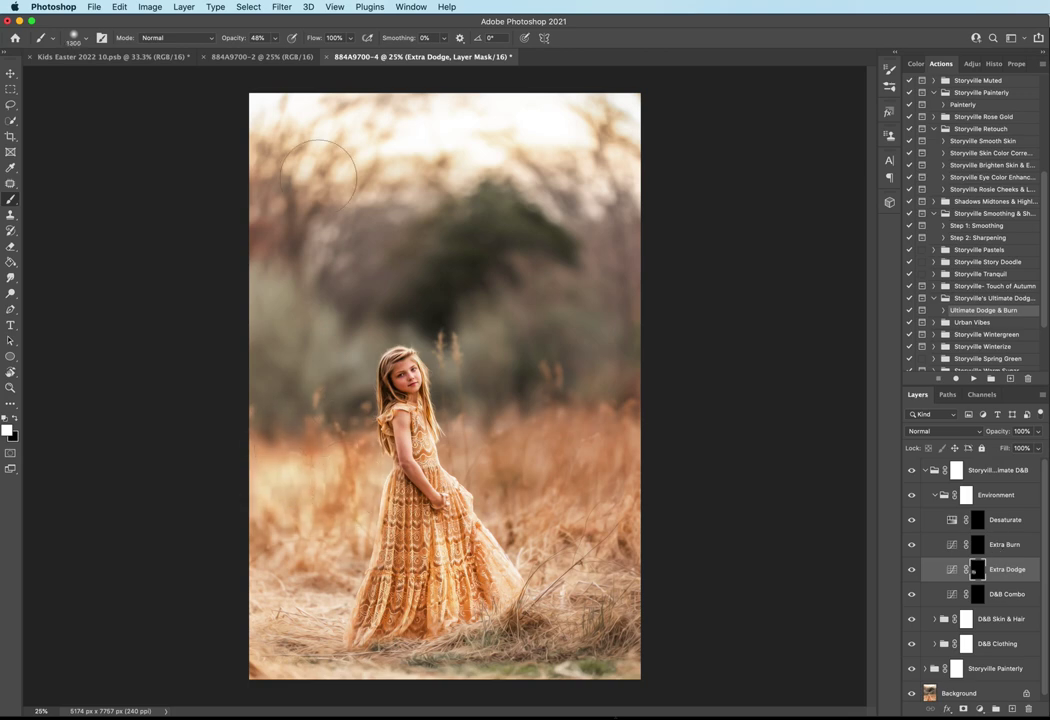
Raise the brush opacity to 100% and dodge the grass on both sides of the girl and the background, enlarging the brush to 1400 px
drag(230, 39, 350, 40)
mouse_move(257, 502)
mouse_down()
mouse_move(320, 470)
mouse_move(346, 437)
mouse_up()
key(bracketright)
mouse_move(480, 445)
mouse_down()
mouse_move(590, 490)
mouse_move(540, 500)
mouse_up()
mouse_move(444, 274)
mouse_down()
mouse_move(534, 237)
mouse_move(420, 298)
mouse_move(436, 303)
mouse_move(349, 285)
mouse_up()
Lower the Environment Extra Dodge layer's opacity, collapse the Ultimate D&B group and compare the image with and without it
mouse_move(1000, 432)
mouse_down()
mouse_move(912, 430)
mouse_move(934, 431)
mouse_up()
click(925, 471)
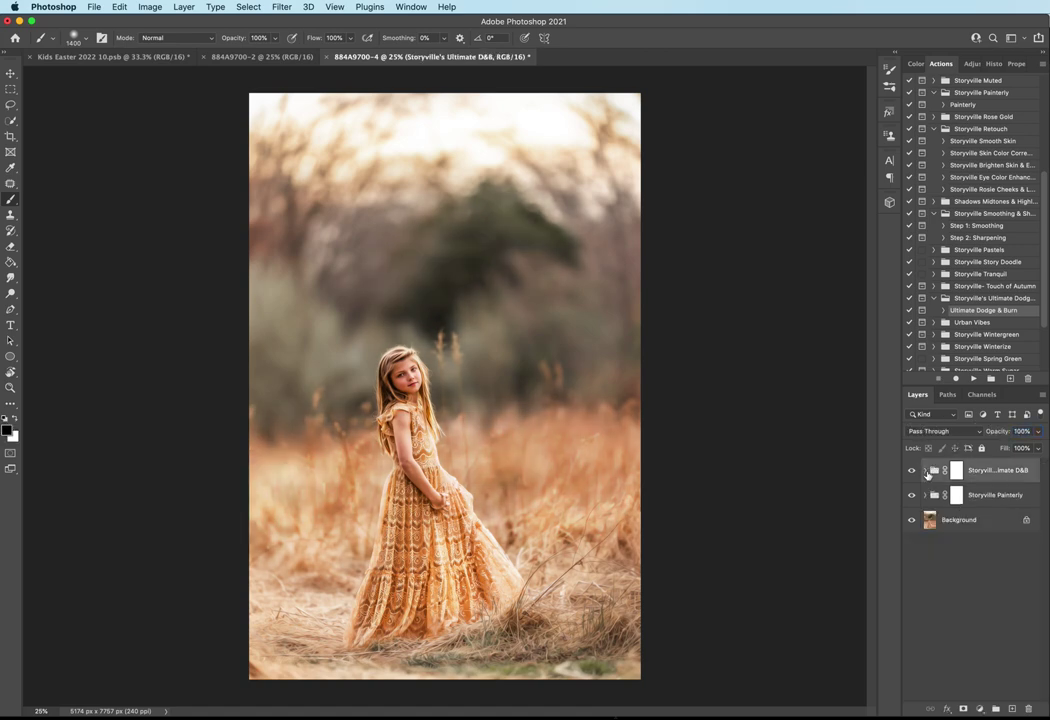
click(912, 471)
click(912, 471)
In Kids Easter 2022 10.psb, select the full-width background area above the children's heads with a rectangular marquee and copy it
key(super+Tab)
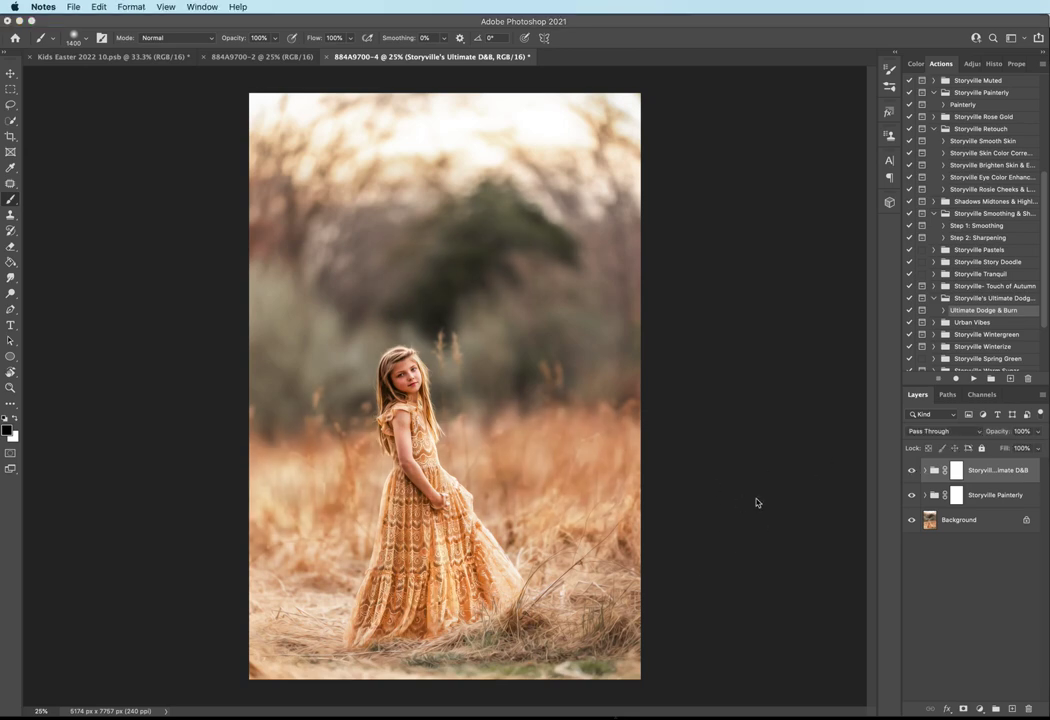
click(128, 46)
click(151, 58)
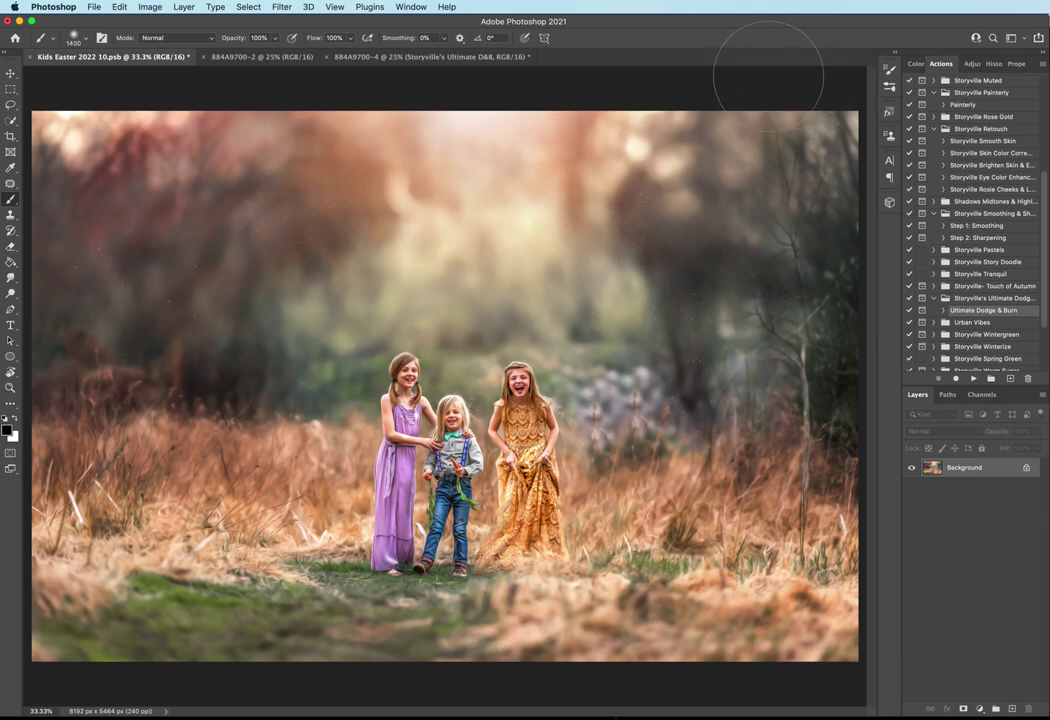
key(super+minus)
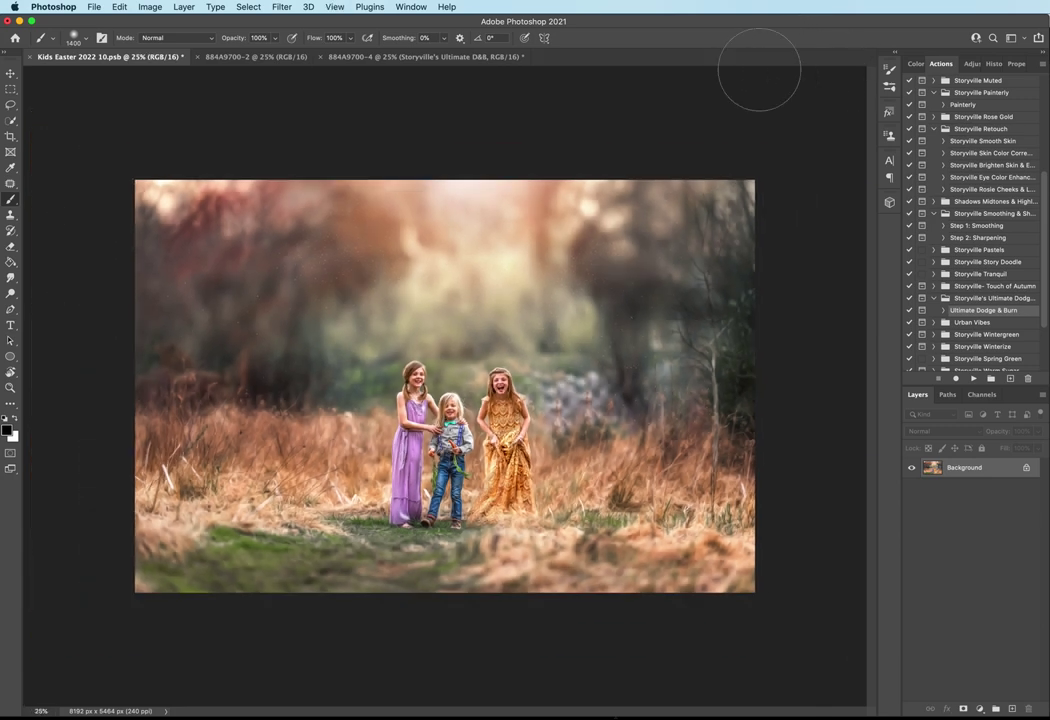
click(11, 88)
drag(127, 173, 762, 358)
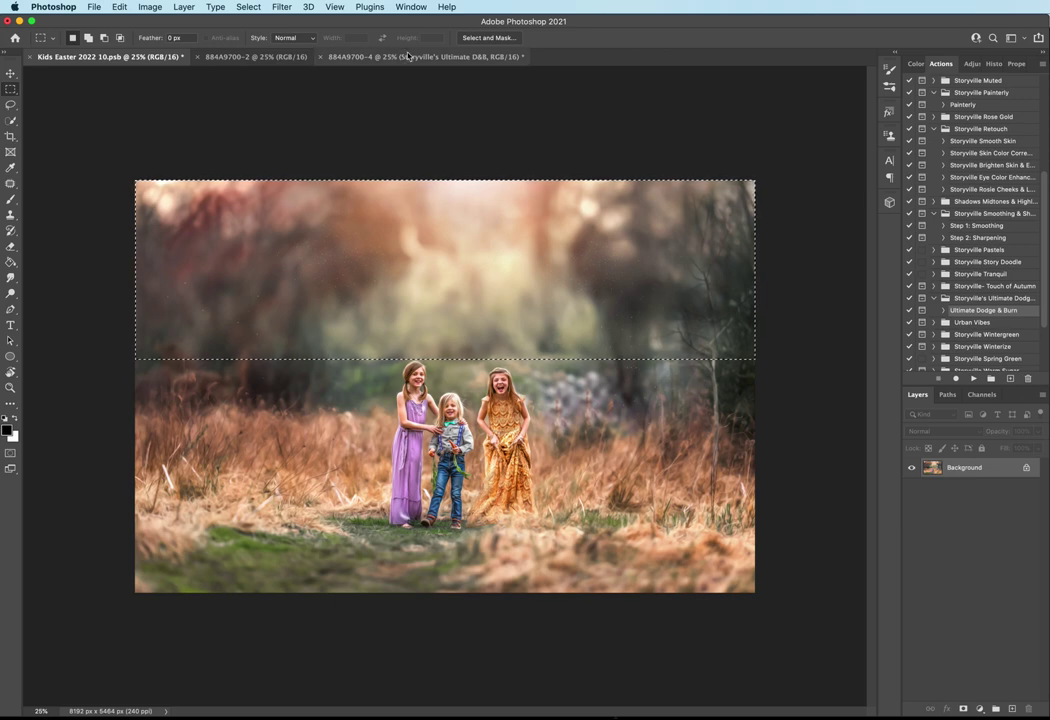
Paste the copied background into 884A9700-4 and scale it to 148.66% so it covers the image above the girl's face
click(466, 57)
key(super+v)
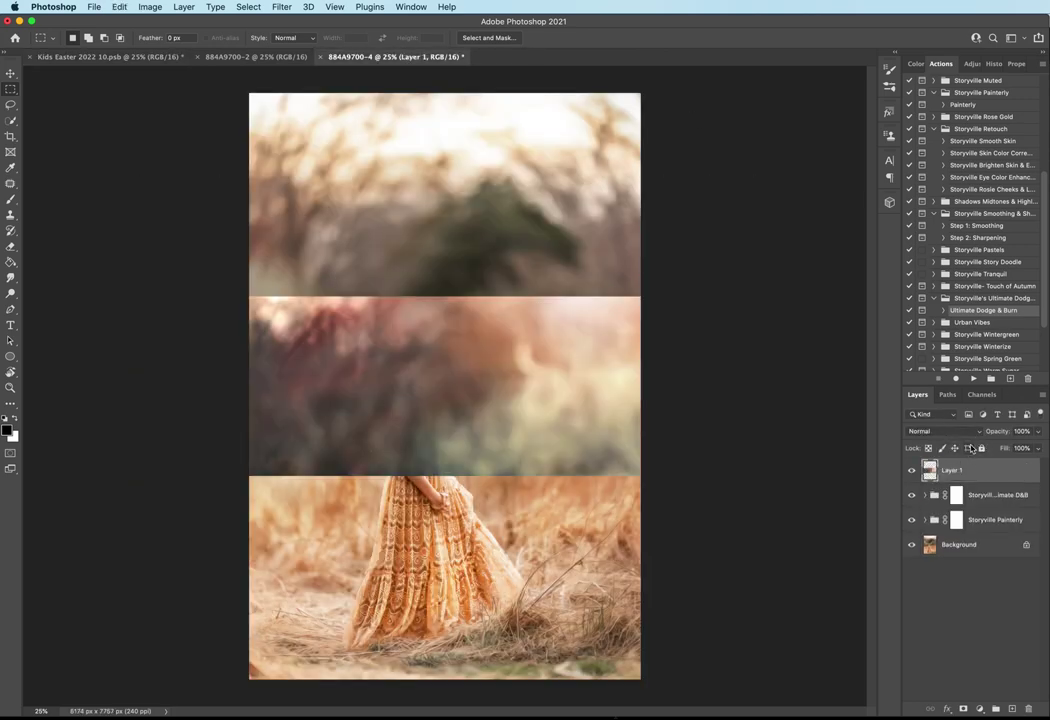
key(super+t)
drag(529, 398, 527, 192)
drag(444, 271, 401, 359)
drag(539, 295, 521, 293)
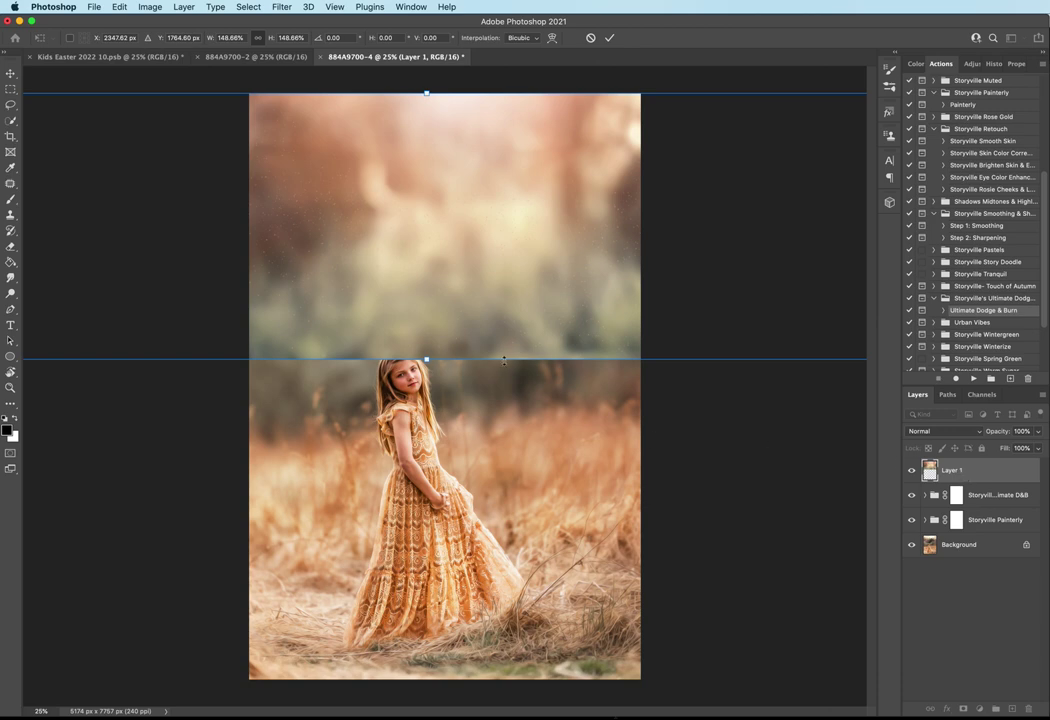
key(Return)
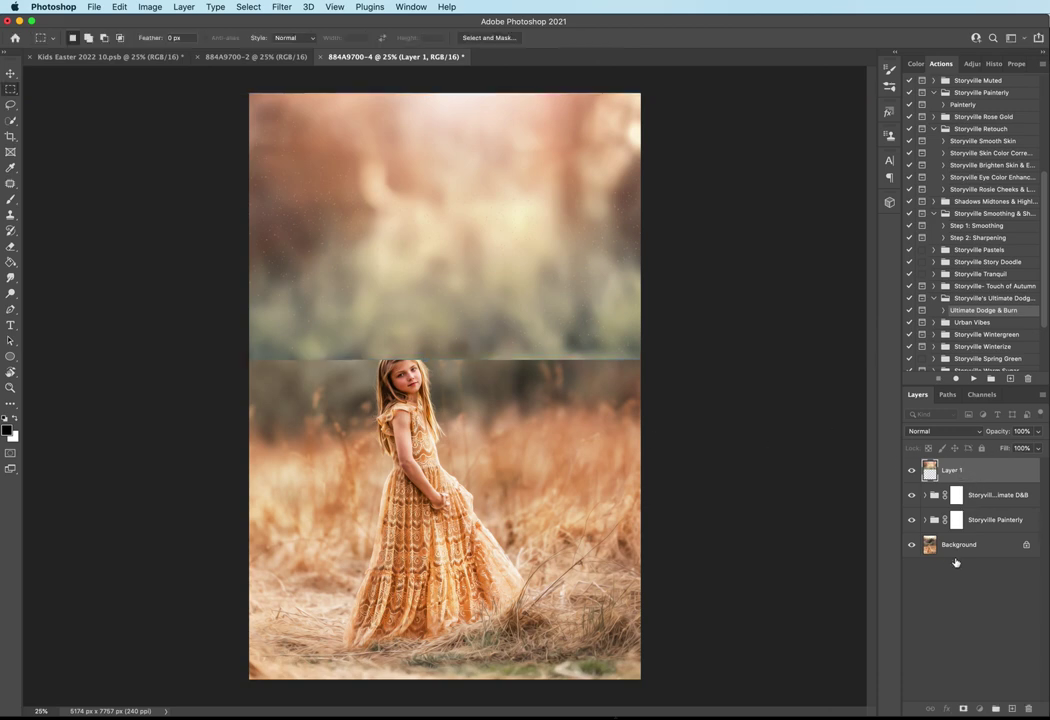
Add a mask to Layer 1 and paint it black with a 400 px soft brush along the background's lower edge, revealing the girl's head
click(963, 709)
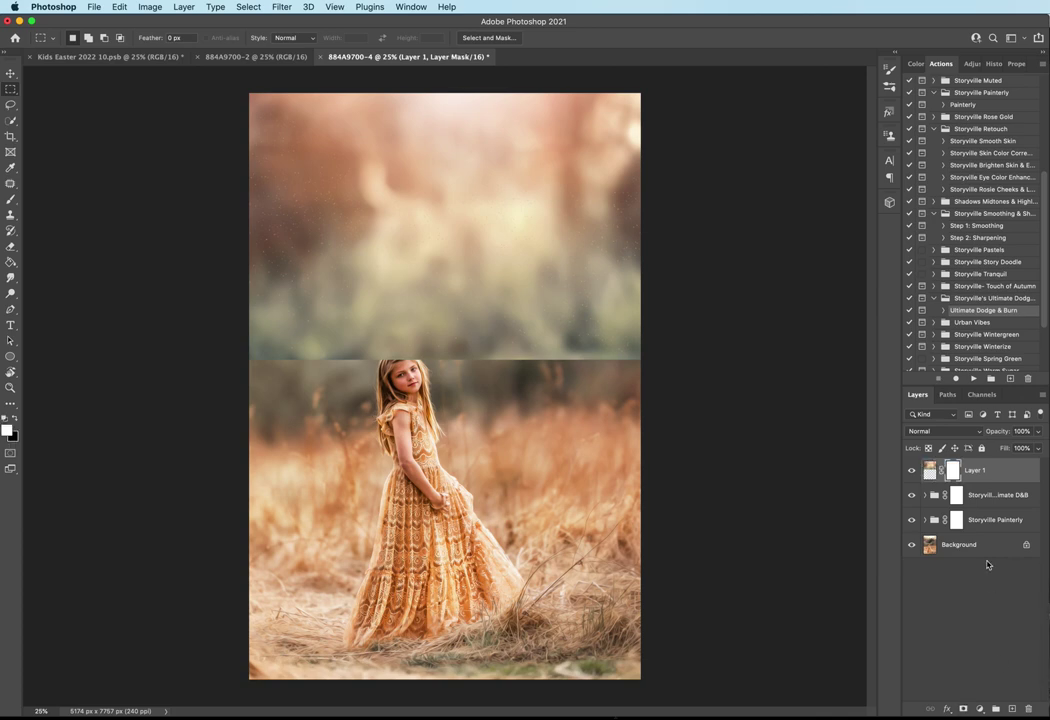
click(12, 200)
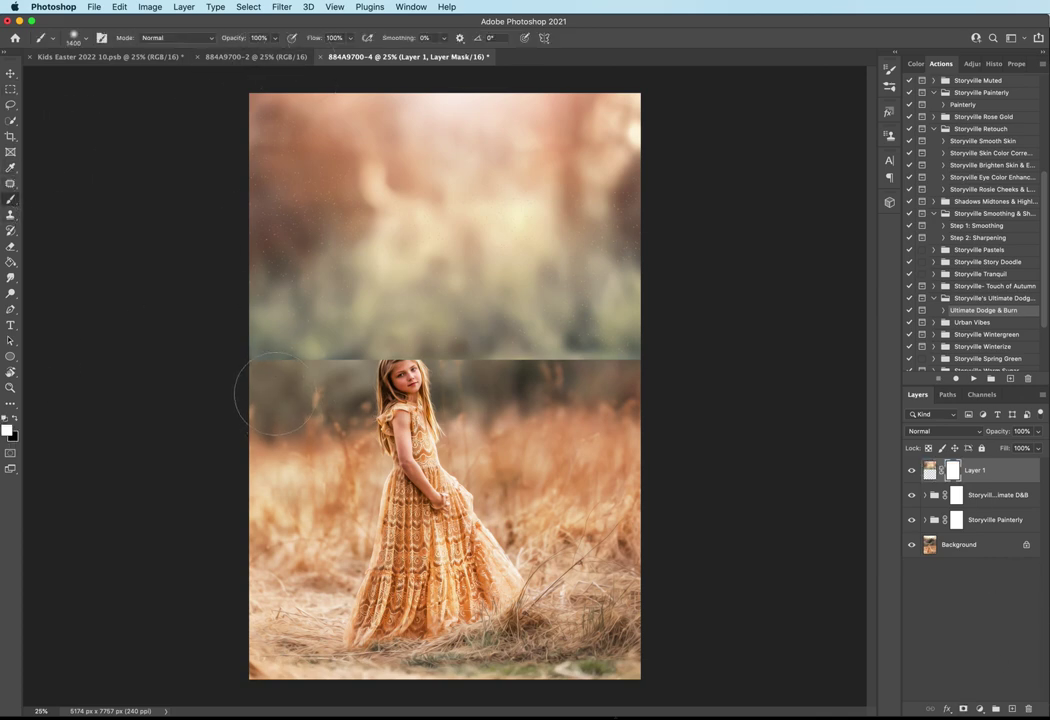
key(bracketleft)
key(bracketleft)
key(bracketleft)
key(bracketleft)
key(bracketleft)
key(bracketleft)
key(bracketleft)
key(bracketleft)
key(bracketleft)
key(bracketleft)
key(x)
mouse_move(247, 366)
mouse_down()
mouse_move(430, 354)
mouse_move(652, 363)
mouse_up()
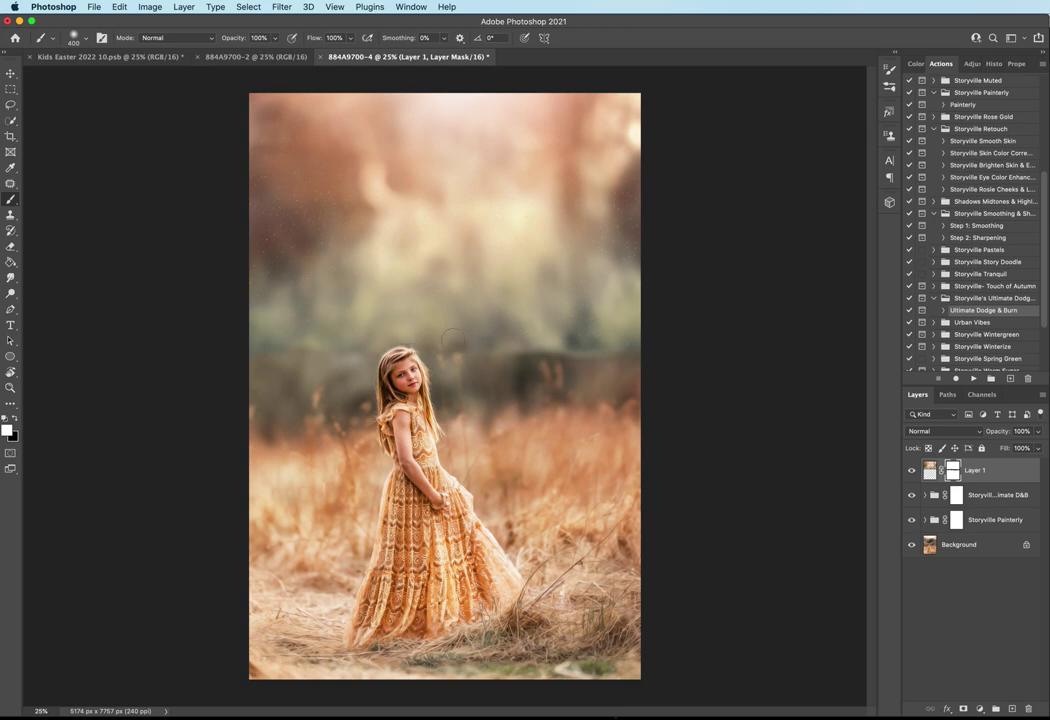
key(x)
key(x)
key(x)
Duplicate the masked Layer 1, scale the copy to 104.14% and move it down over the girl's head and shoulders
click(930, 470)
key(super+j)
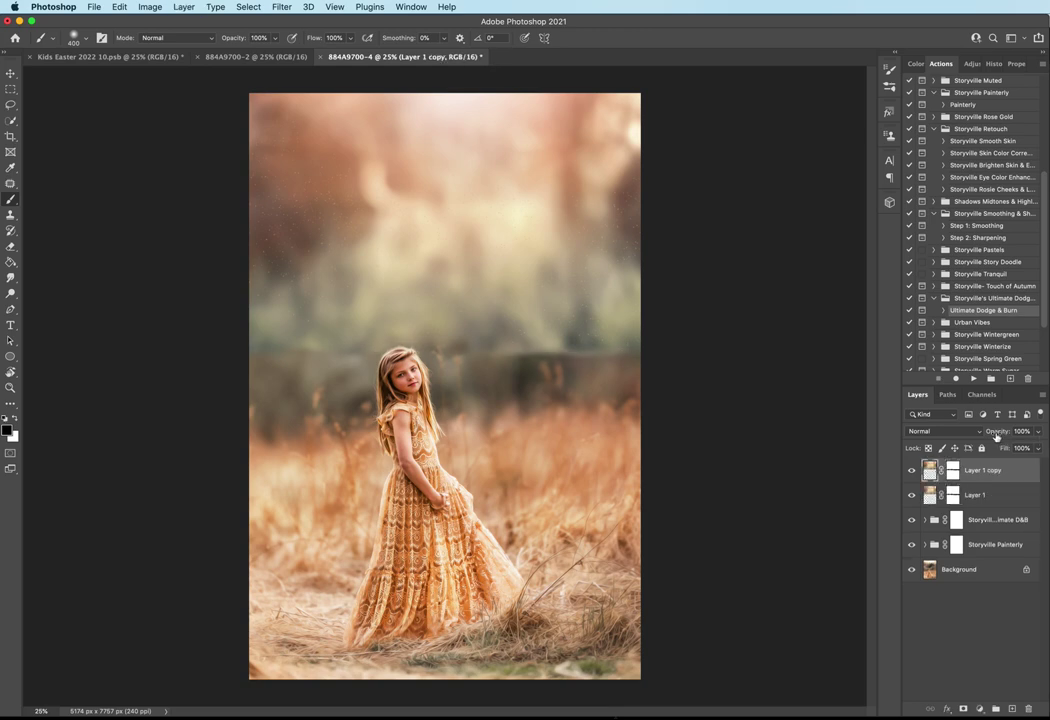
key(super+t)
drag(602, 240, 592, 300)
drag(415, 157, 415, 147)
mouse_move(616, 307)
mouse_down()
mouse_move(600, 307)
mouse_move(605, 321)
mouse_up()
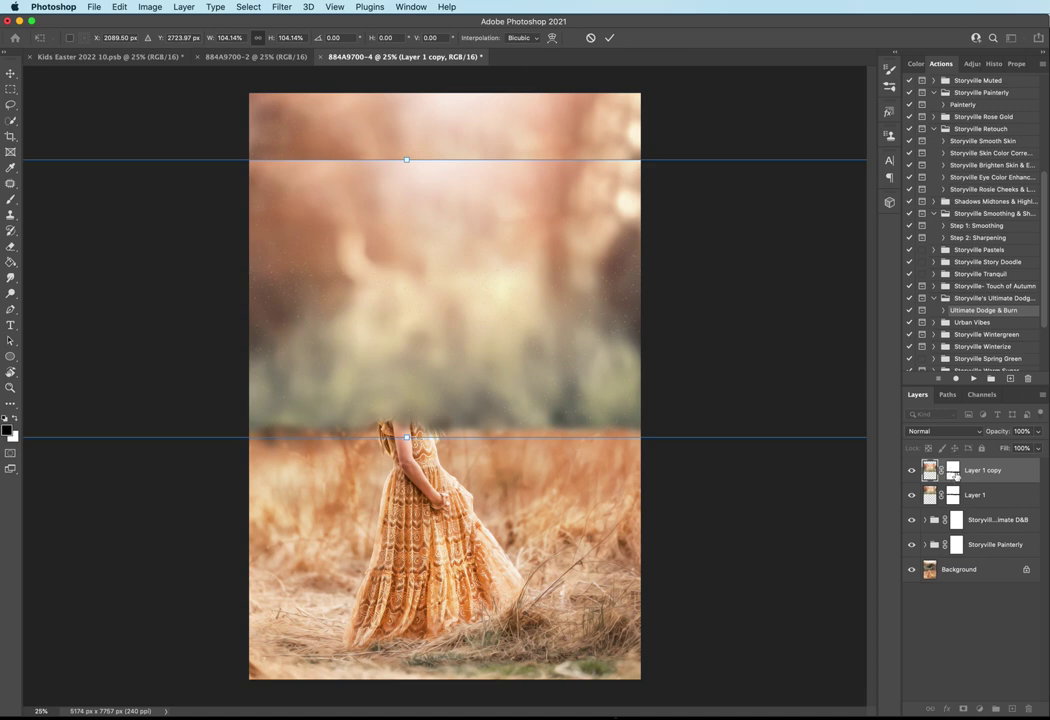
Paint on Layer 1 copy's mask to uncover the girl and blend away its upper and lower seams, enlarging the brush to 900 px
click(953, 470)
key(b)
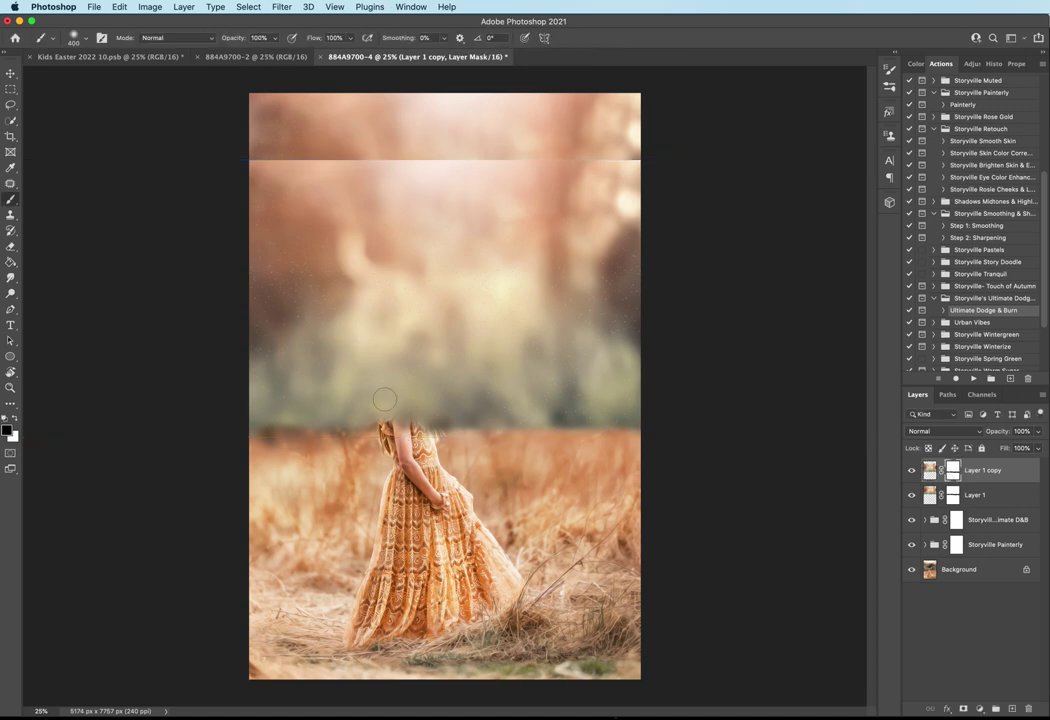
mouse_move(253, 432)
mouse_down()
mouse_move(395, 405)
mouse_move(410, 355)
mouse_move(522, 411)
mouse_move(633, 438)
mouse_up()
mouse_move(222, 157)
mouse_down()
mouse_move(495, 150)
mouse_move(500, 180)
mouse_move(370, 205)
mouse_up()
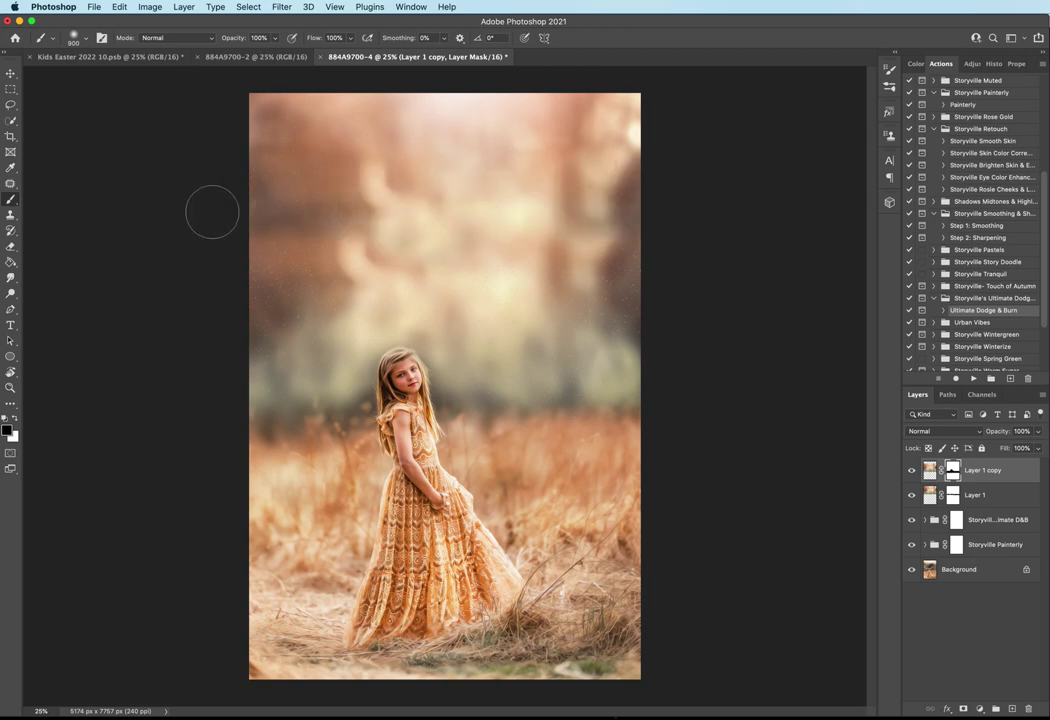
key(x)
drag(316, 228, 248, 231)
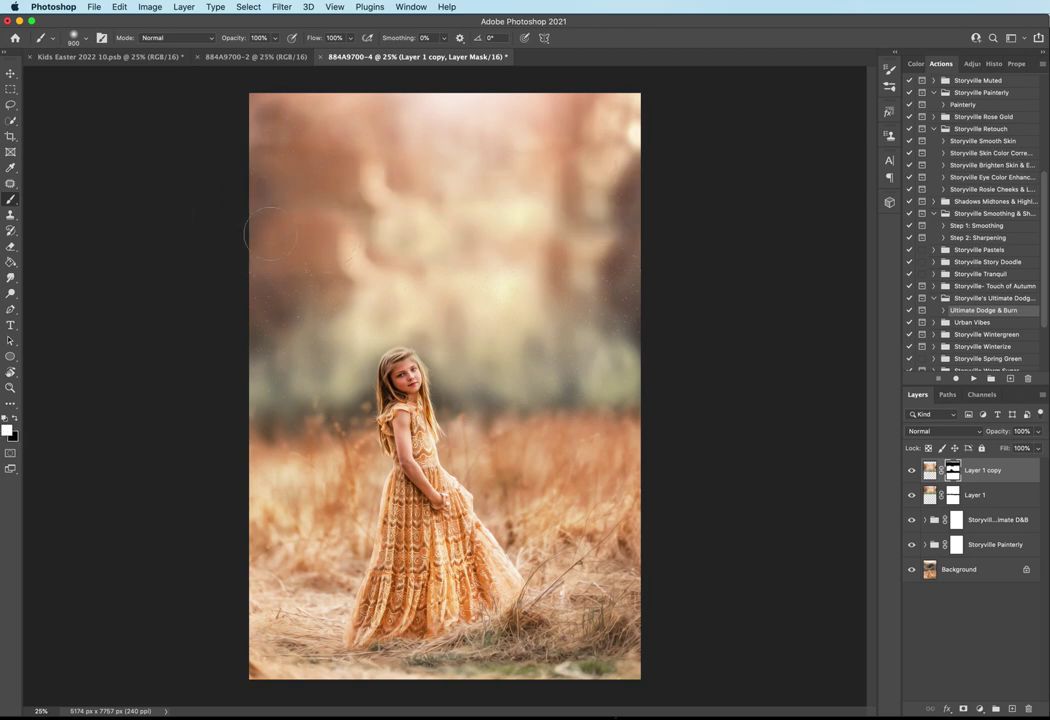
Set the opacity of Layer 1 copy to 42% and of Layer 1 to 82%
click(1001, 433)
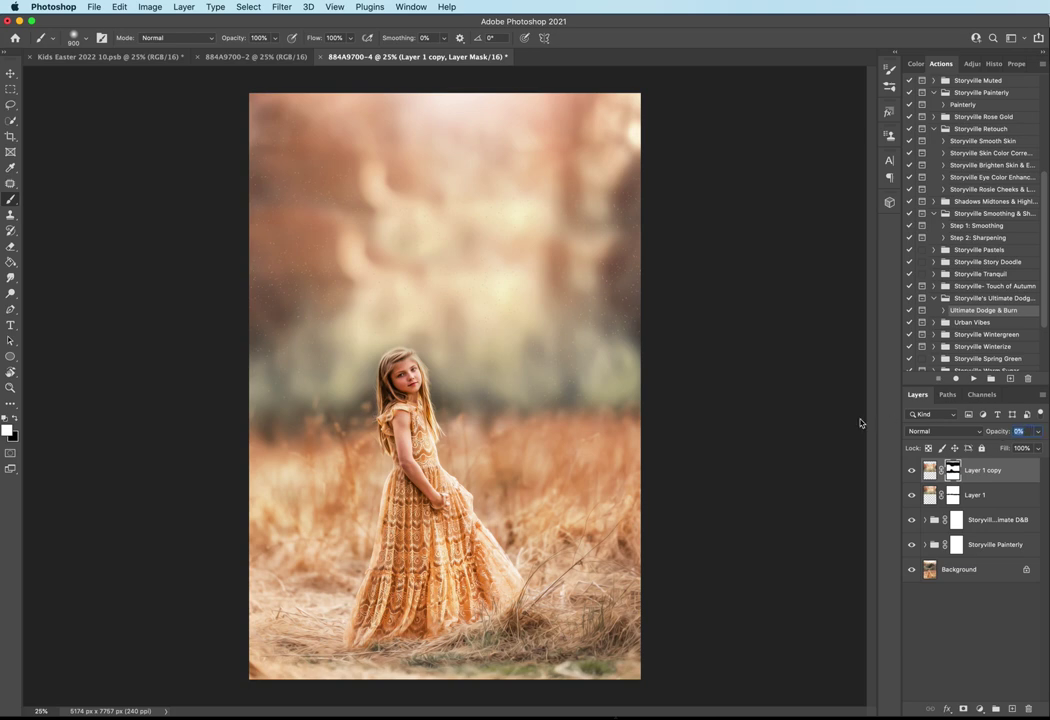
text(30)
key(Return)
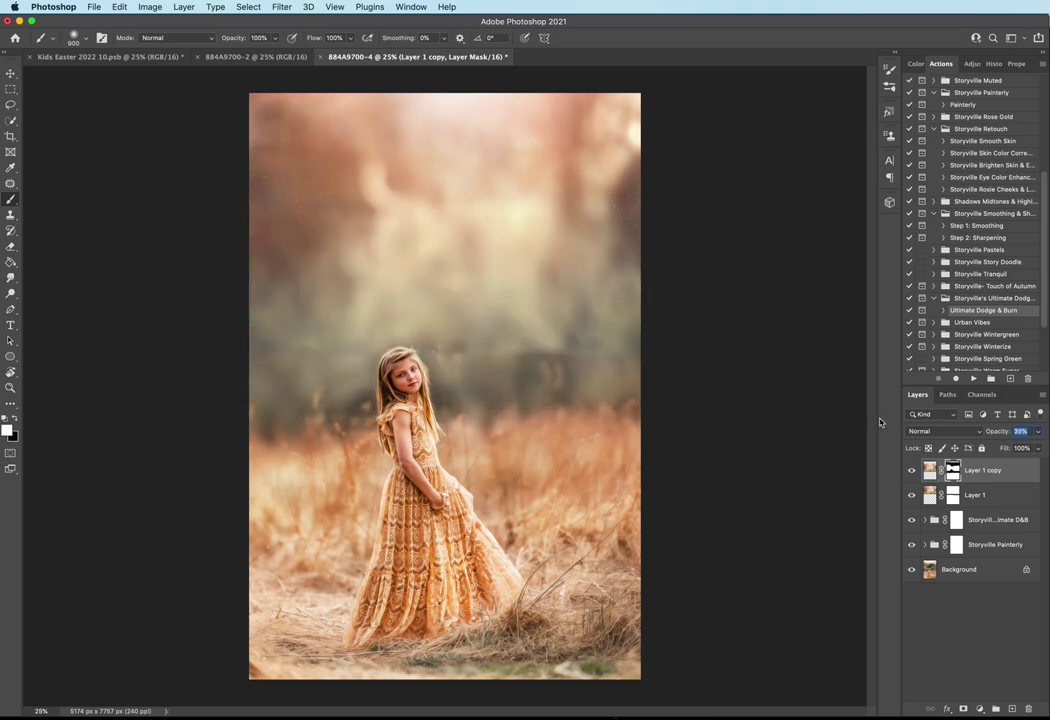
text(40)
key(Return)
click(985, 495)
click(1008, 433)
text(70)
key(Return)
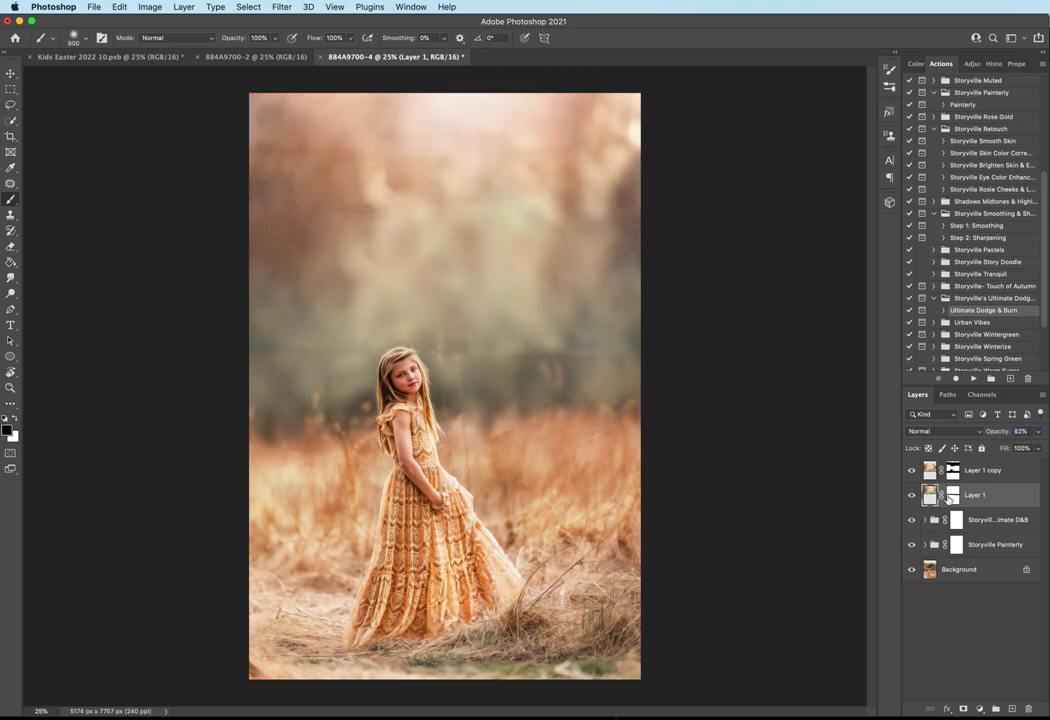
Refine the masks of Layer 1 and Layer 1 copy with the 900 px brush, blending the background around the girl
click(952, 497)
key(x)
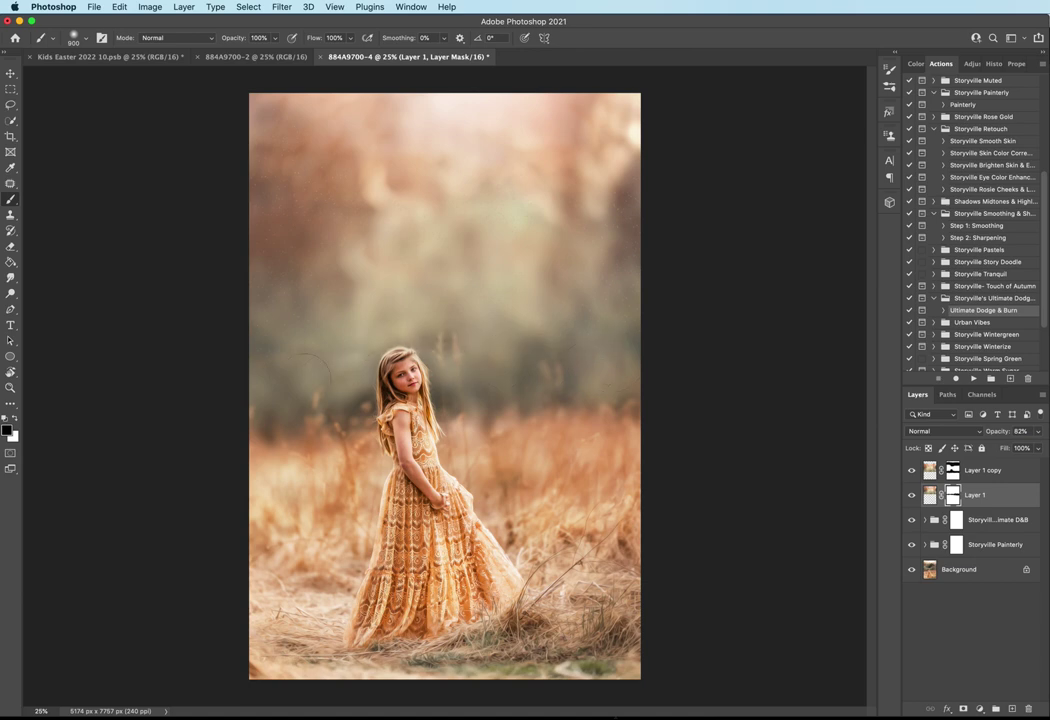
key(x)
key(x)
key(alt+bracketright)
key(x)
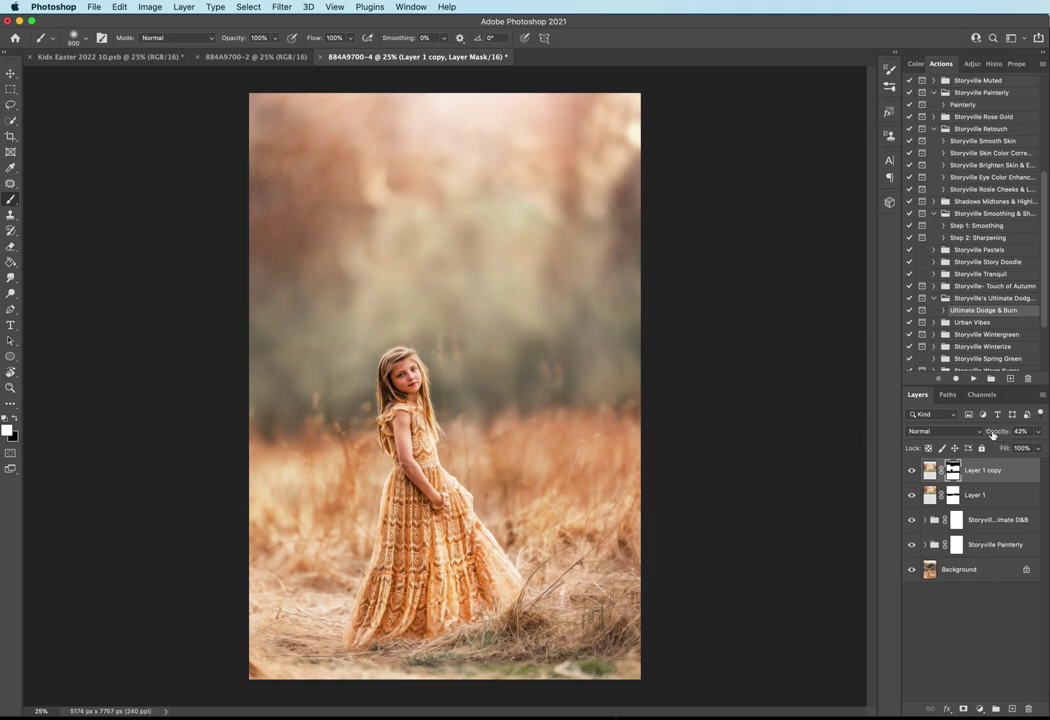
Group Layer 1 and Layer 1 copy, compare the image with and without the group, and keep its opacity at 100%
click(929, 470)
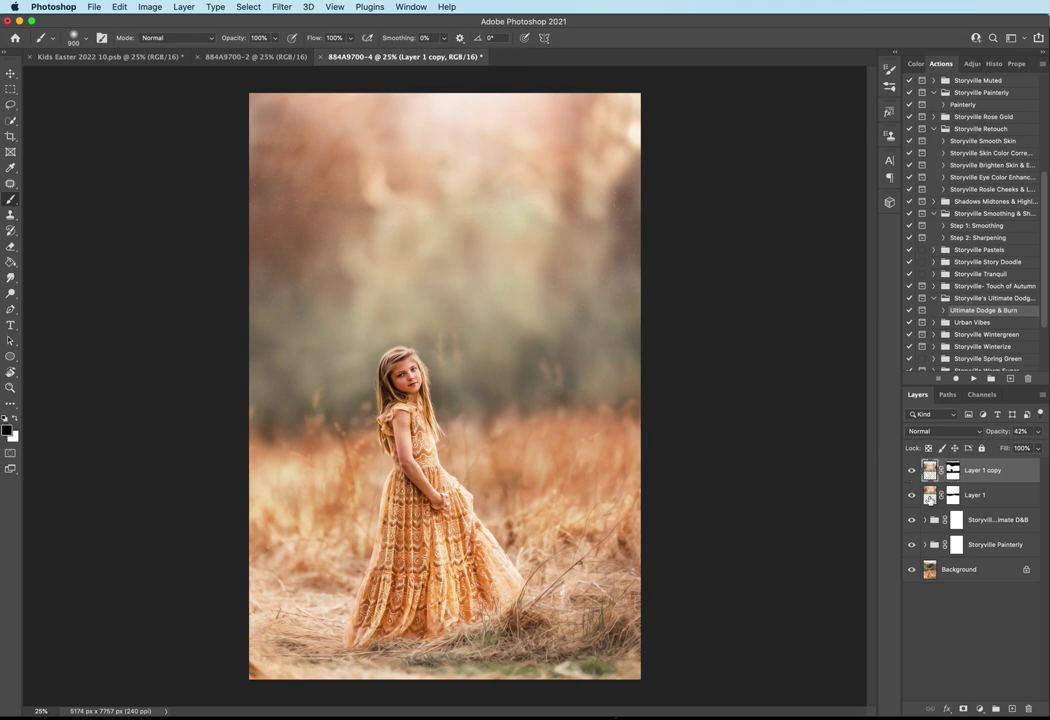
shift+click(929, 498)
key(super+g)
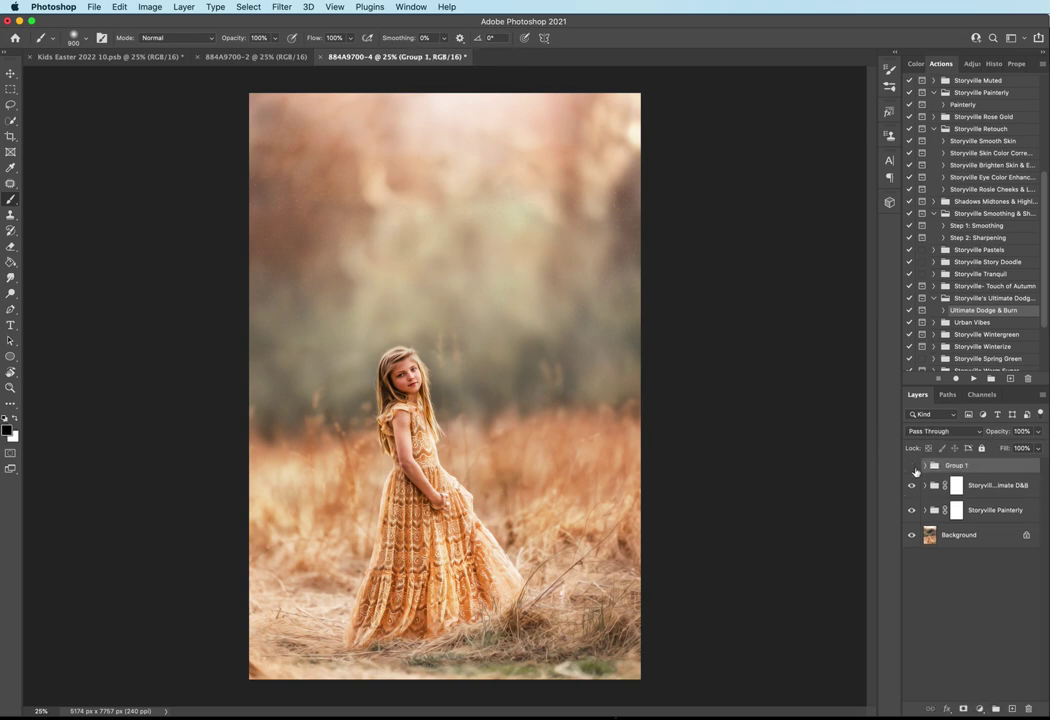
click(913, 467)
click(913, 467)
mouse_move(994, 432)
mouse_down()
mouse_move(978, 432)
mouse_move(1013, 430)
mouse_up()
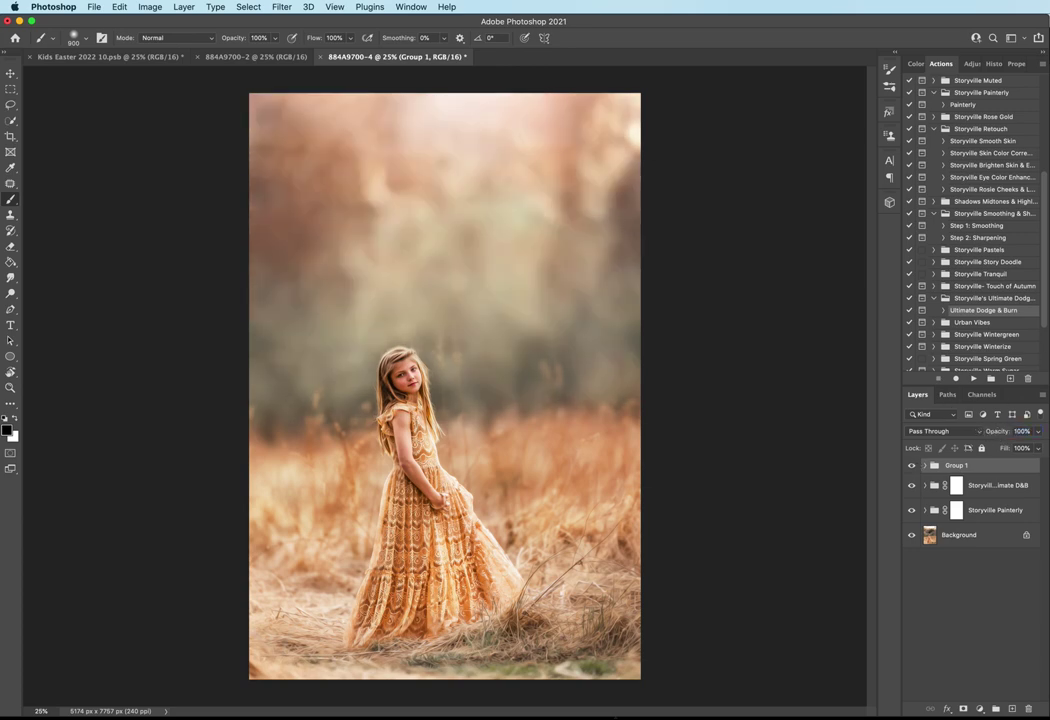
Flatten the image, discarding the hidden layers
click(184, 7)
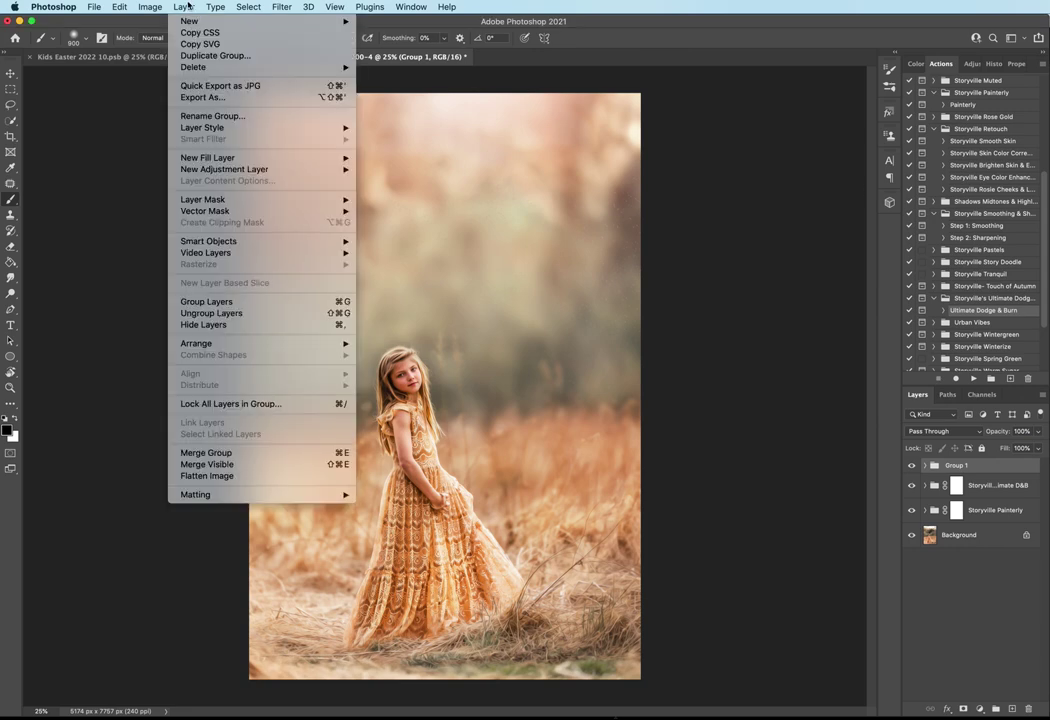
click(210, 476)
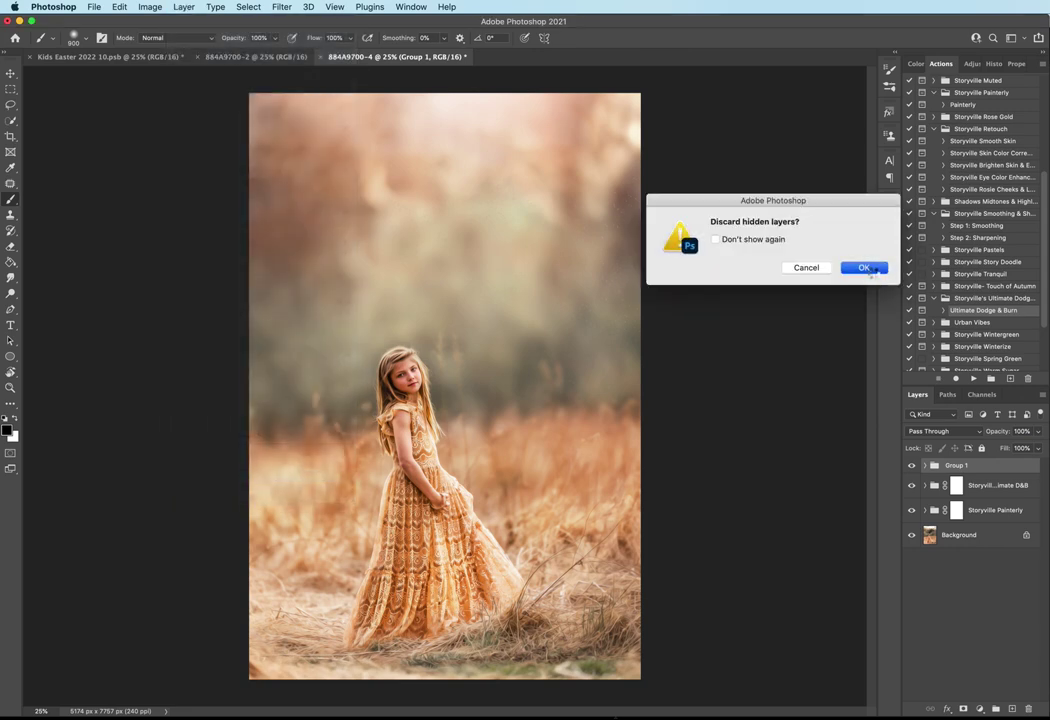
click(867, 268)
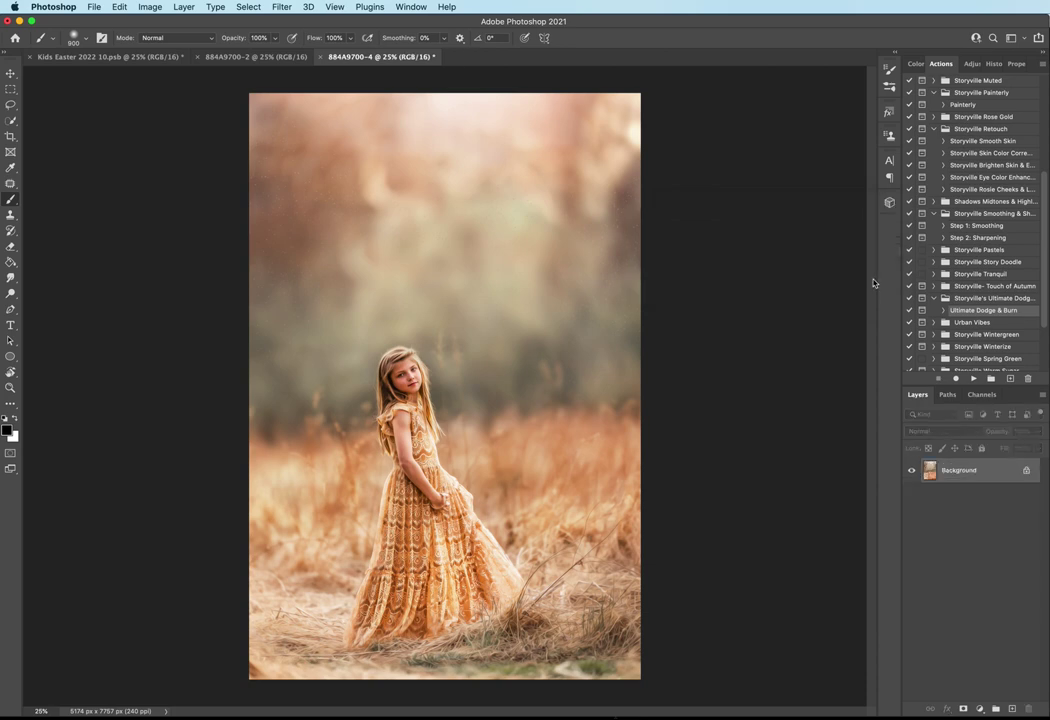
Run the Step 1: Smoothing action and set the Silky Smooth layer's opacity to 52%
click(987, 227)
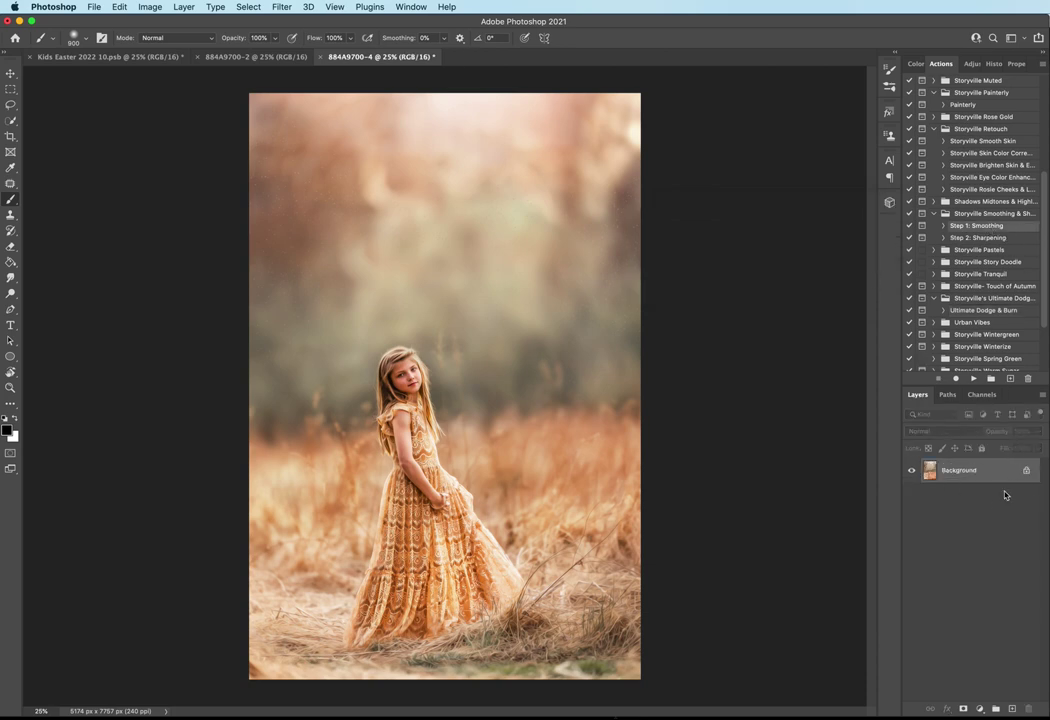
click(973, 380)
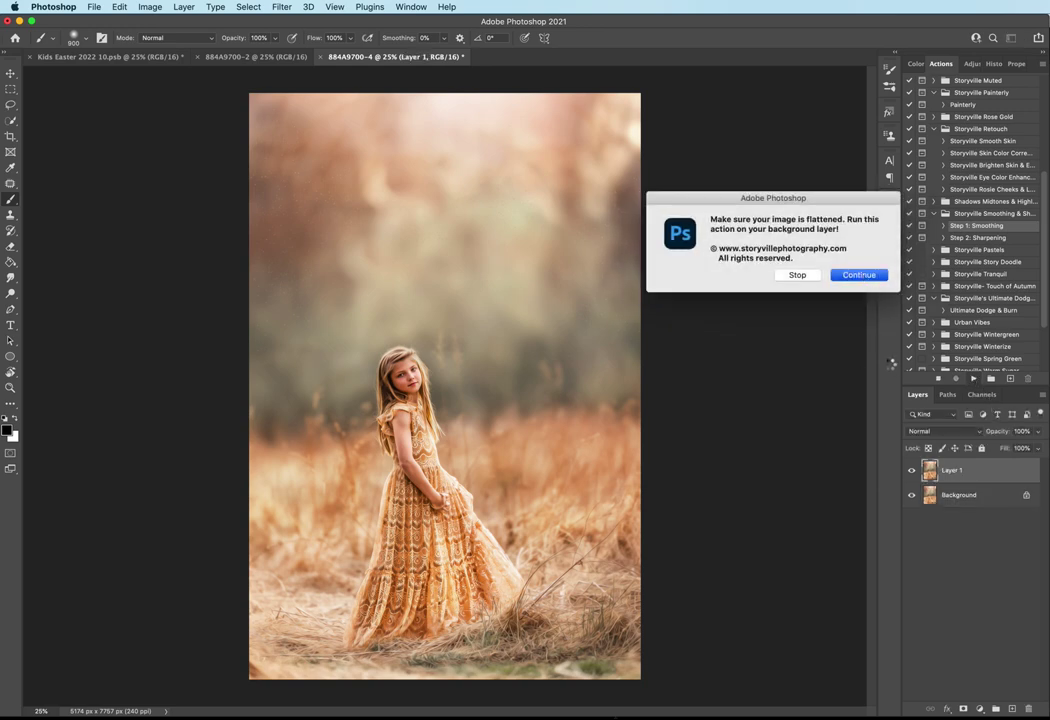
key(Return)
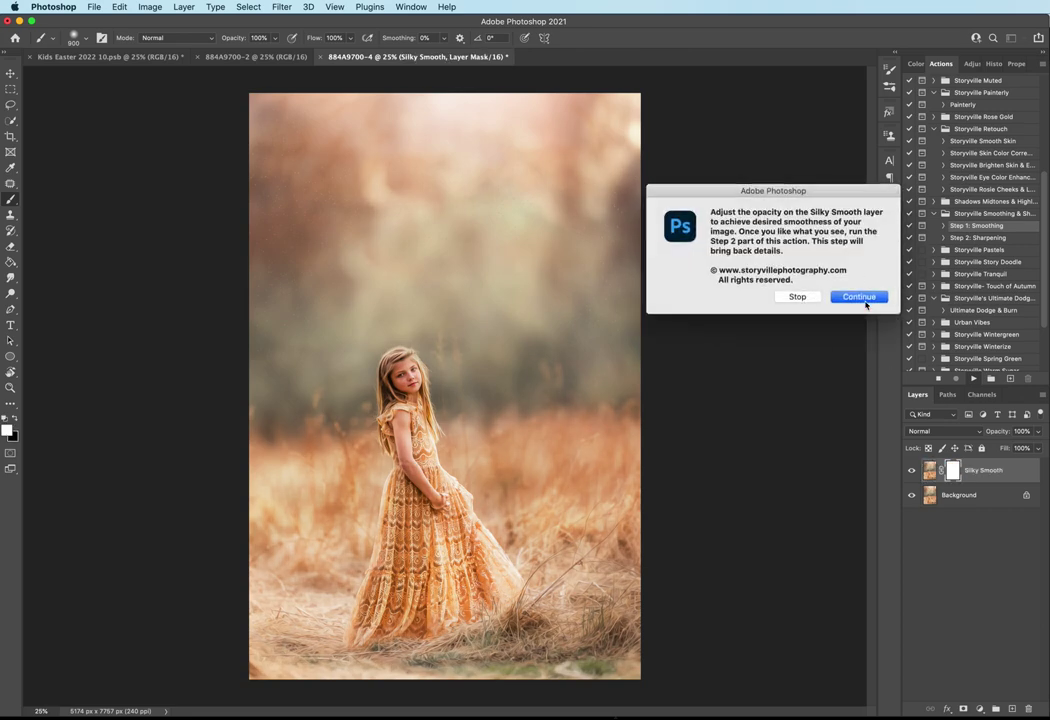
click(862, 294)
drag(995, 434, 973, 433)
key(Return)
Run the Step 2: Sharpening action on the smoothed image
click(980, 238)
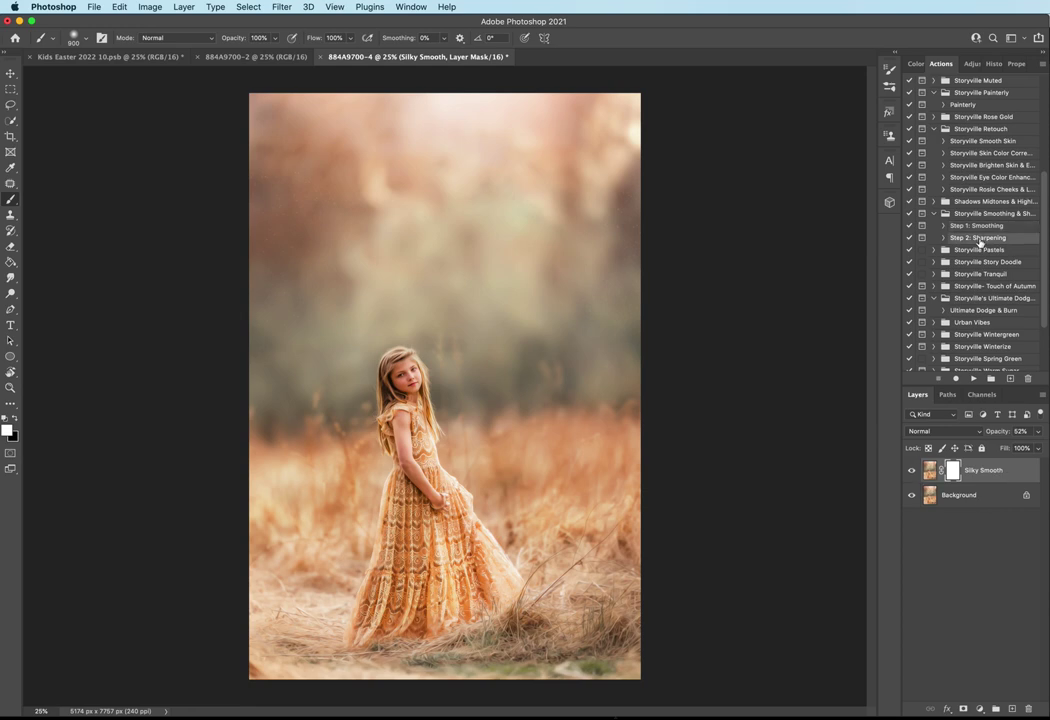
click(974, 381)
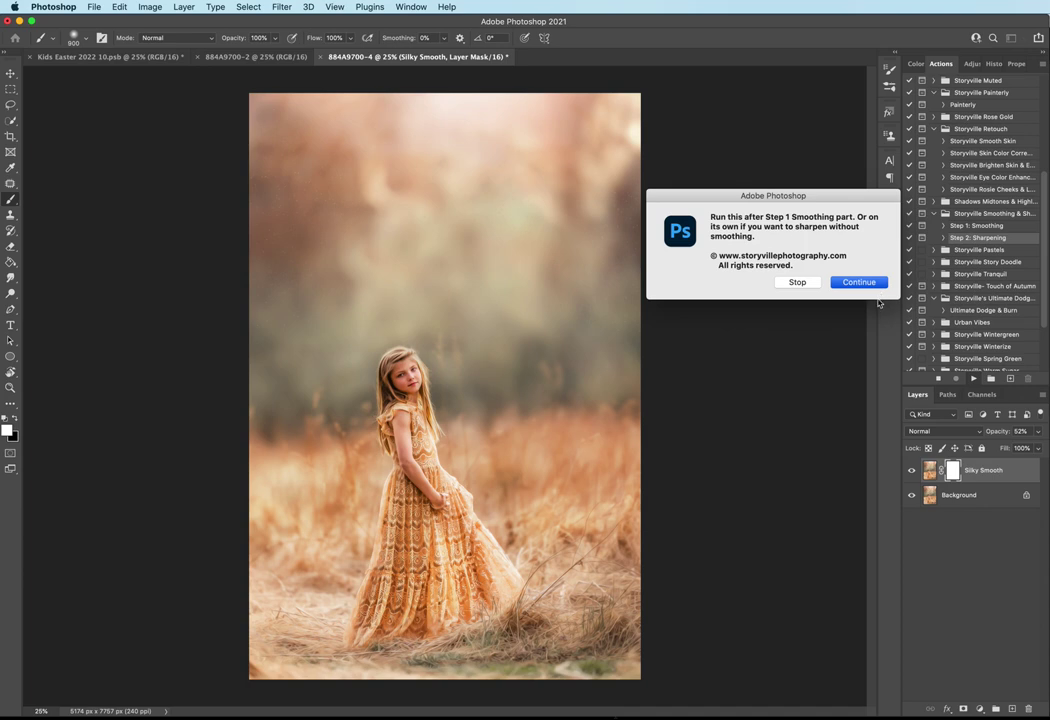
click(858, 282)
click(858, 282)
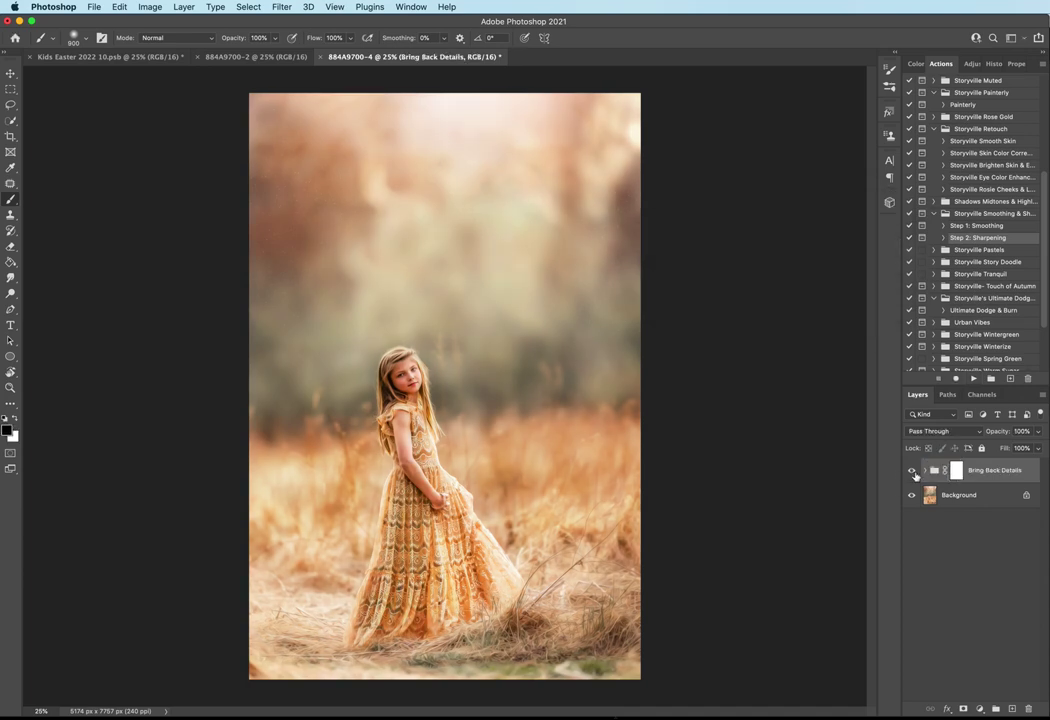
Lower the Bring Back Details group's opacity and compare the image with and without the group
click(911, 520)
click(911, 496)
click(926, 470)
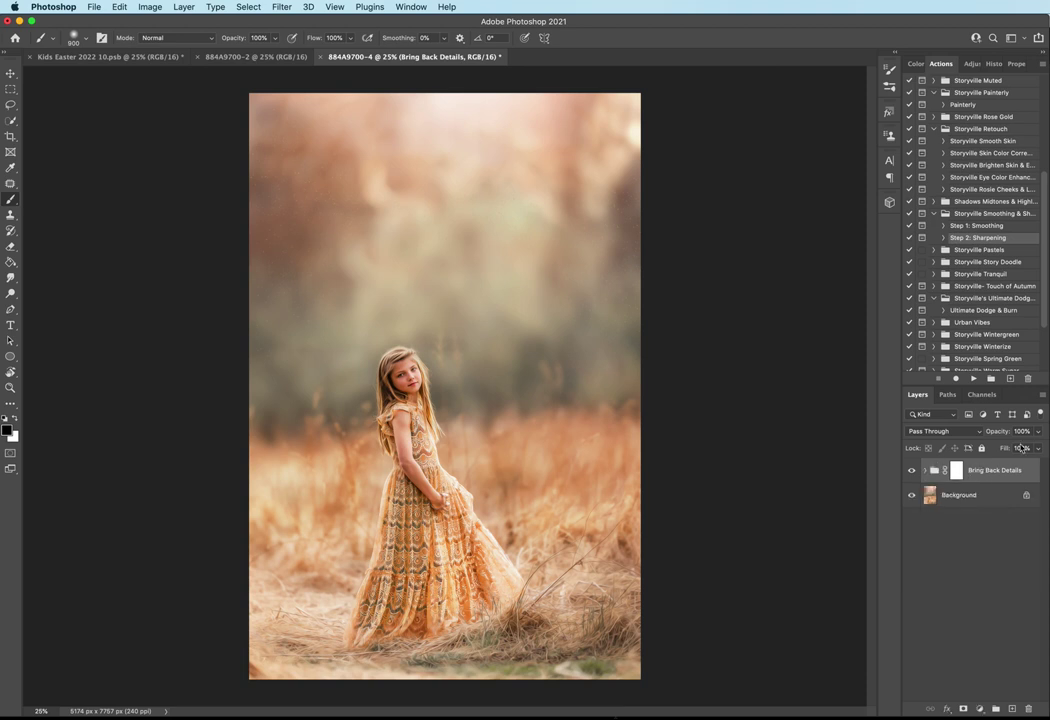
drag(1004, 433, 964, 434)
click(911, 471)
click(912, 472)
Add a new empty layer and choose the Storyville Floating Particles brush
click(1012, 709)
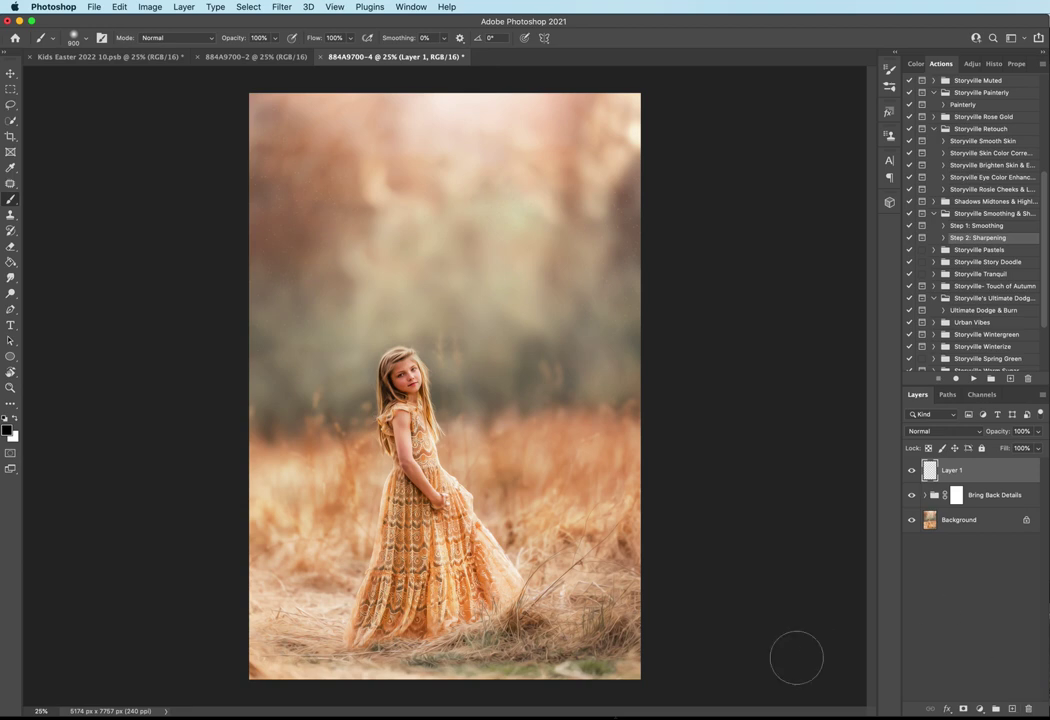
click(85, 40)
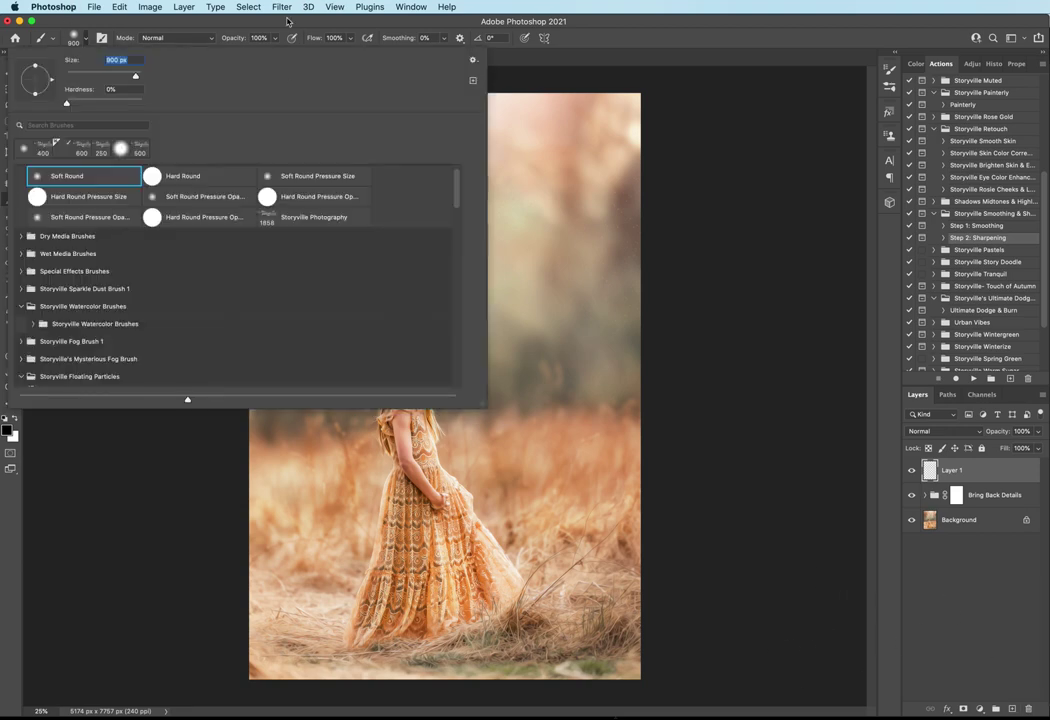
drag(457, 201, 458, 214)
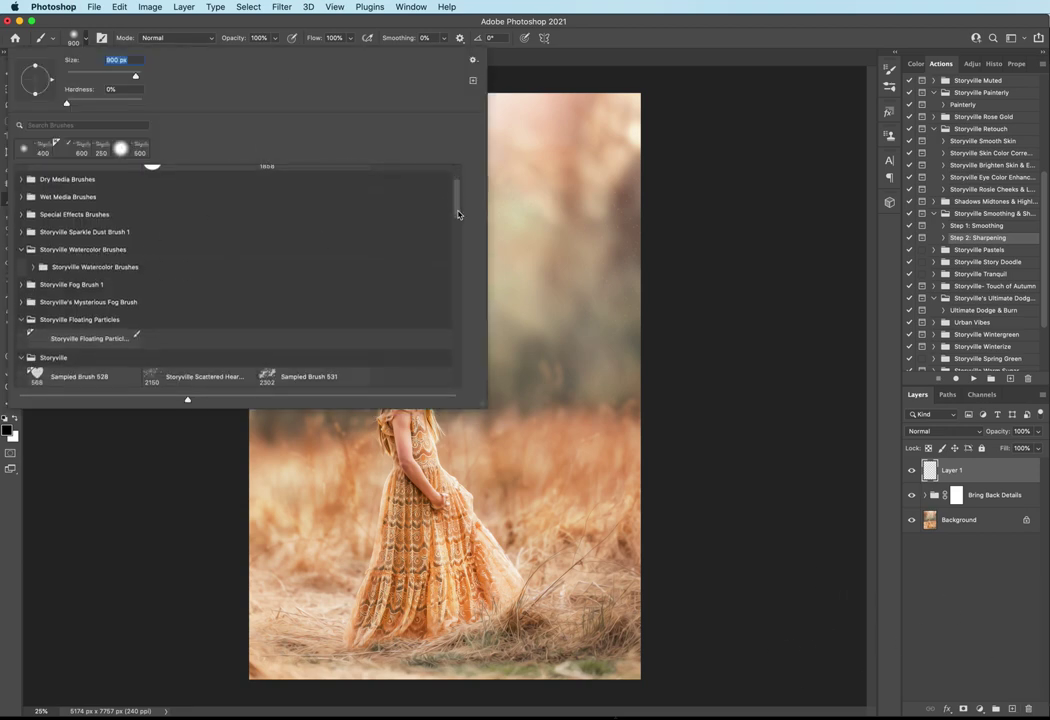
click(90, 338)
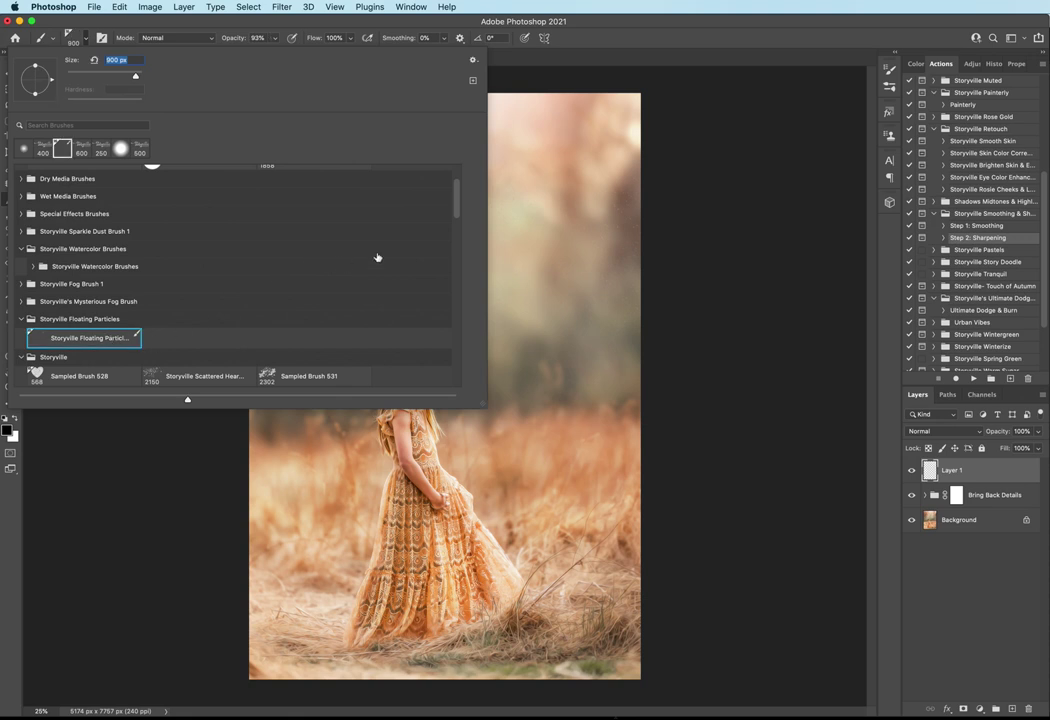
click(706, 181)
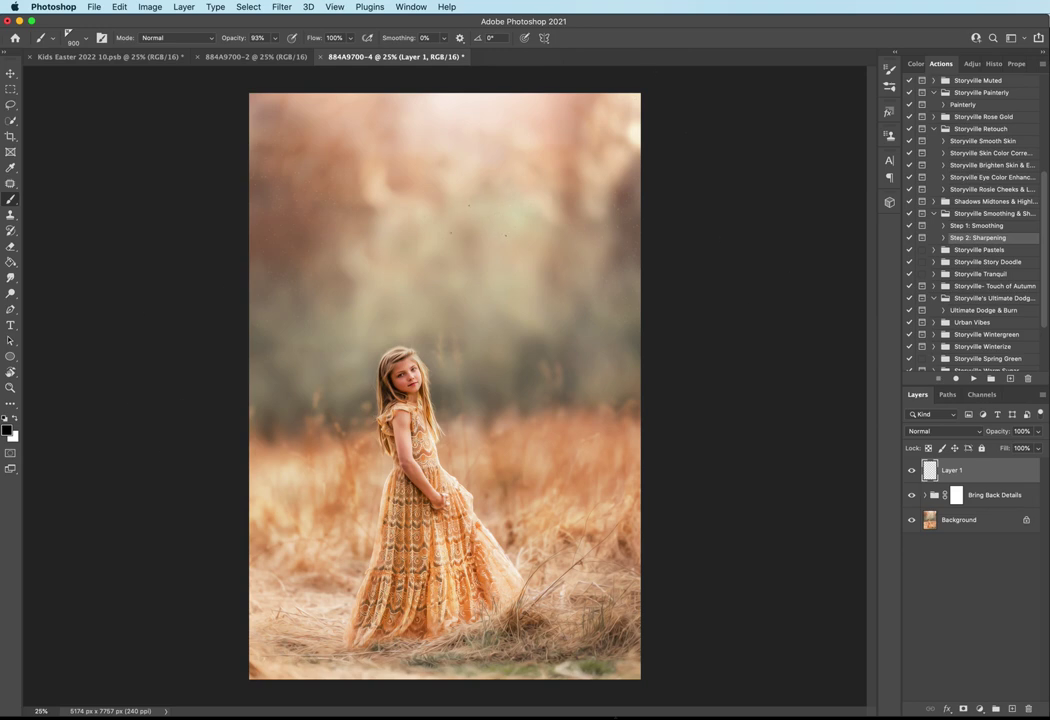
Sample a grass tone, lighten the foreground color to #f3d7c0 and scatter particles on the new layer with the brush at 600 px
click(14, 421)
alt+click(319, 600)
key(i)
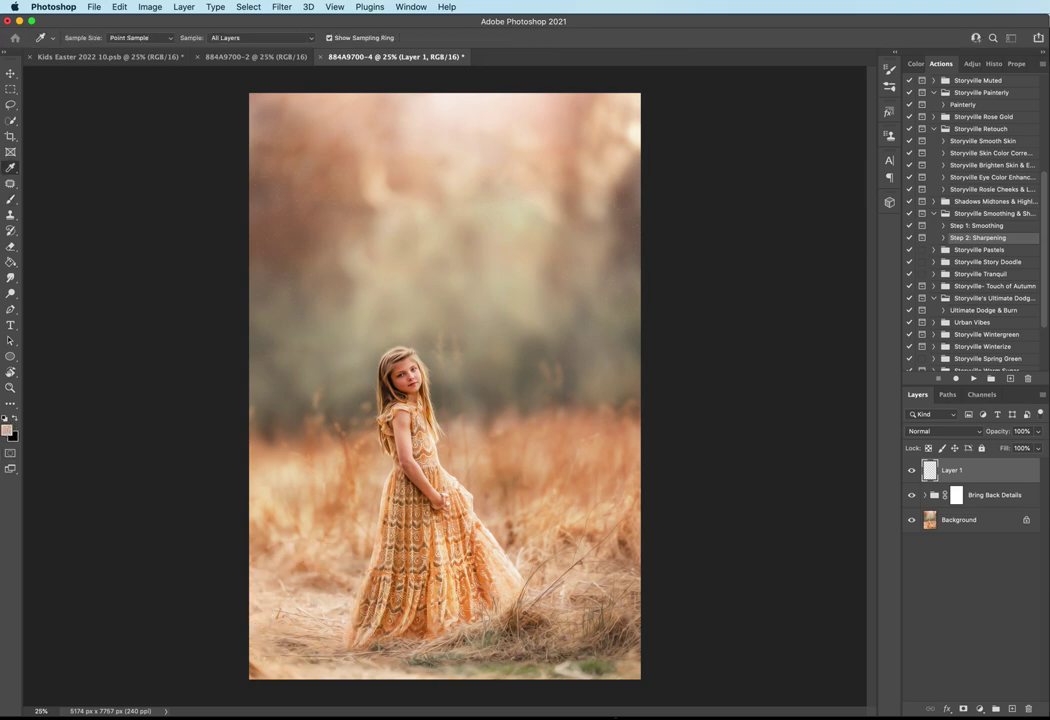
drag(1049, 249, 714, 254)
click(688, 286)
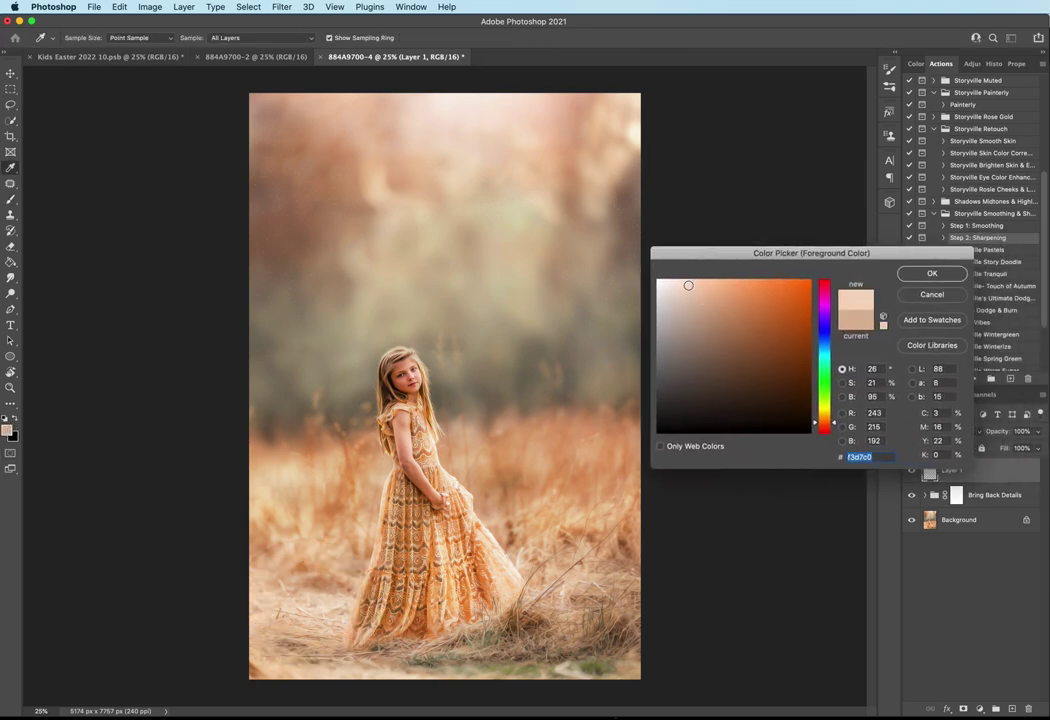
click(932, 273)
key(b)
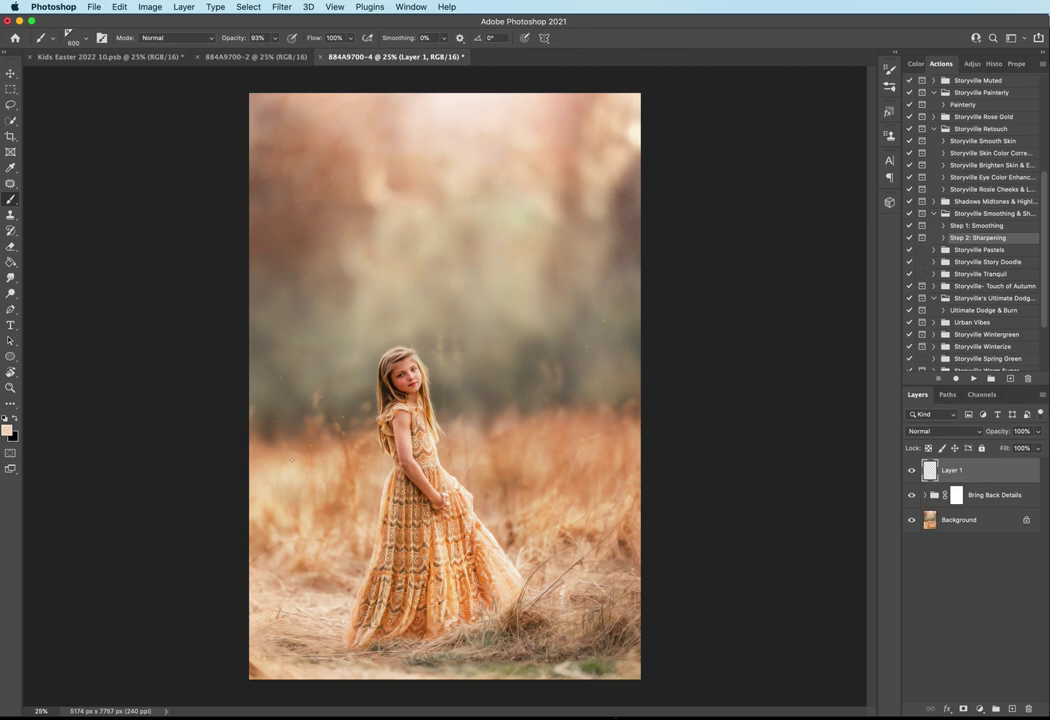
Toggle the particle layer's visibility, leaving it hidden, and compare the edit with the original image 884A9700-2
click(911, 470)
click(911, 470)
click(911, 470)
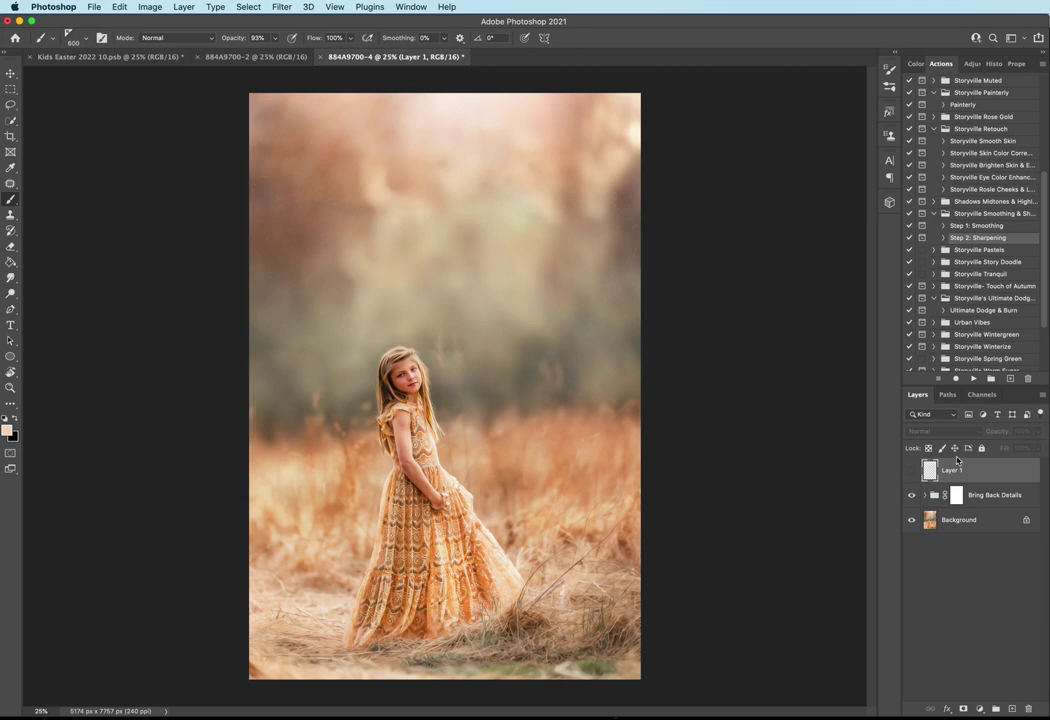
click(240, 55)
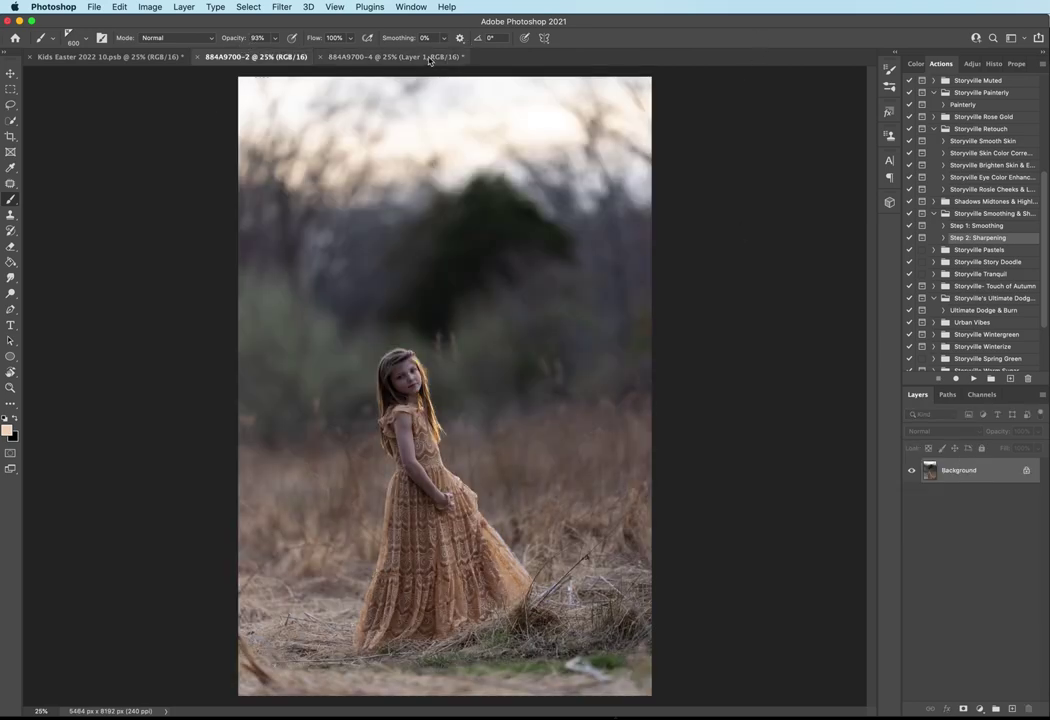
click(392, 56)
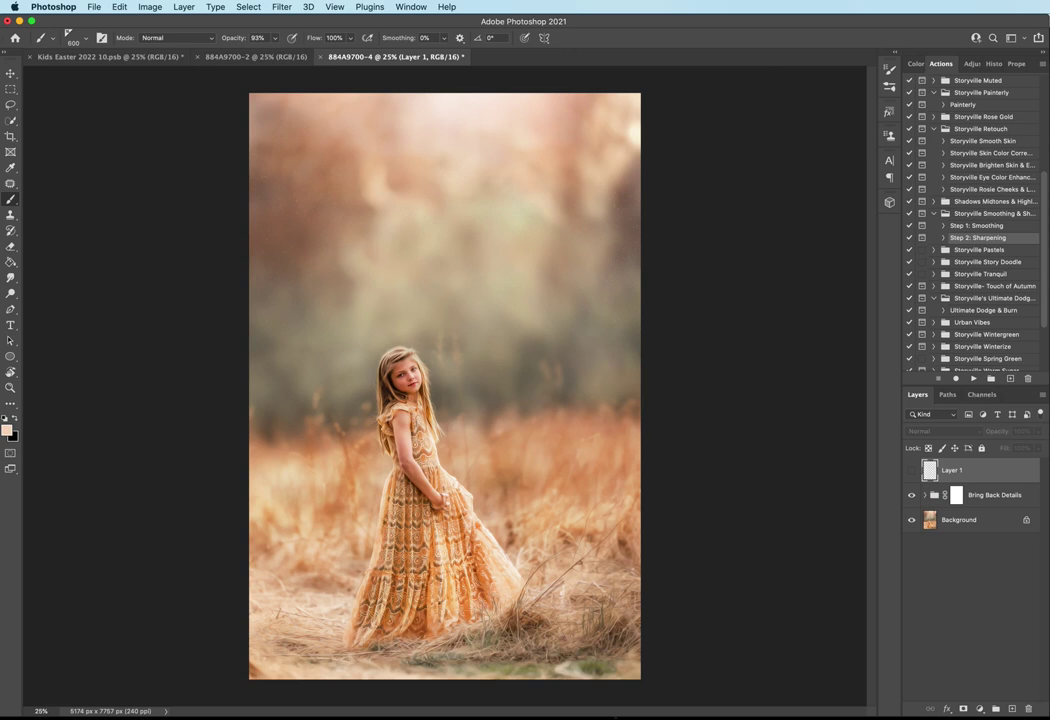